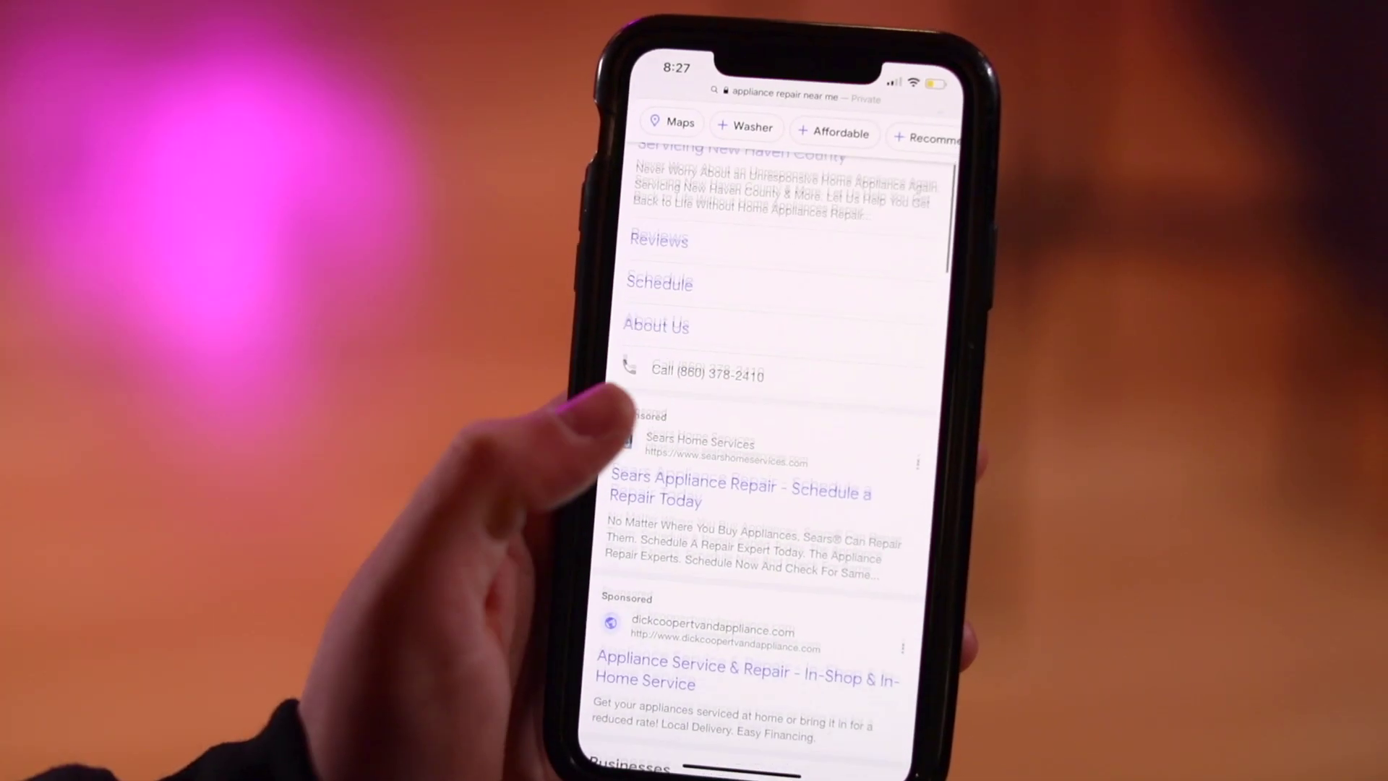
Step: Scroll the 'appliance repair near me' results past the sponsored ads to the Businesses map, then view the Google Ads campaigns
scroll(773, 434, "down", 10)
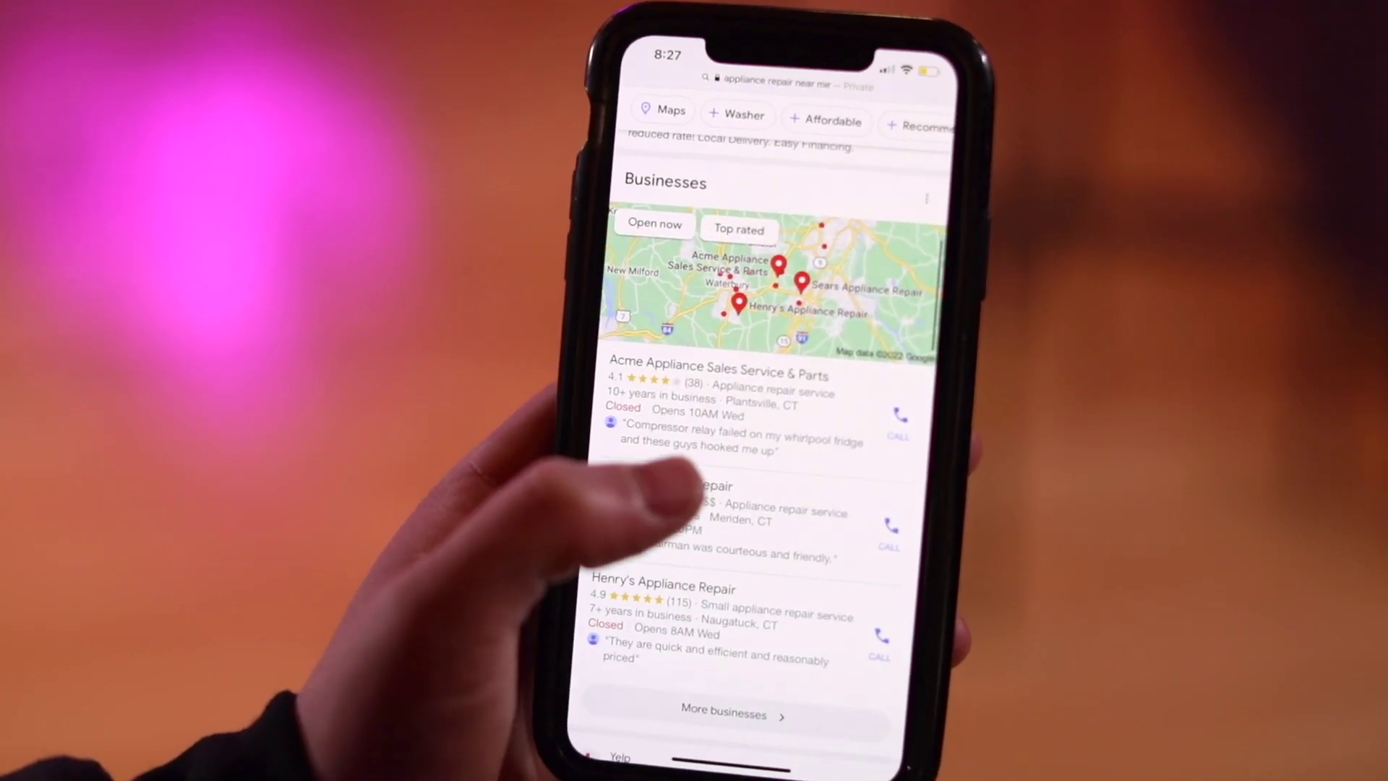
scroll(760, 434, "down", 10)
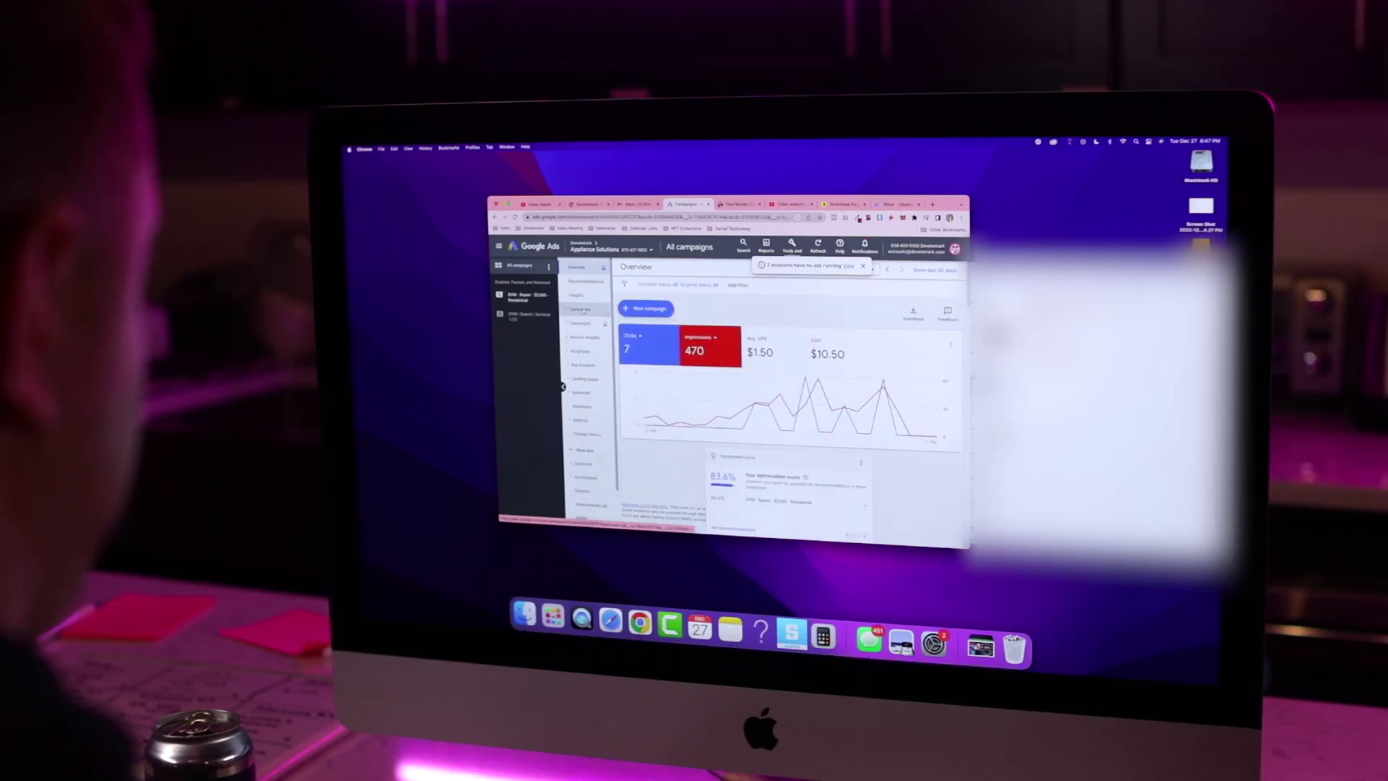
left_click(583, 311)
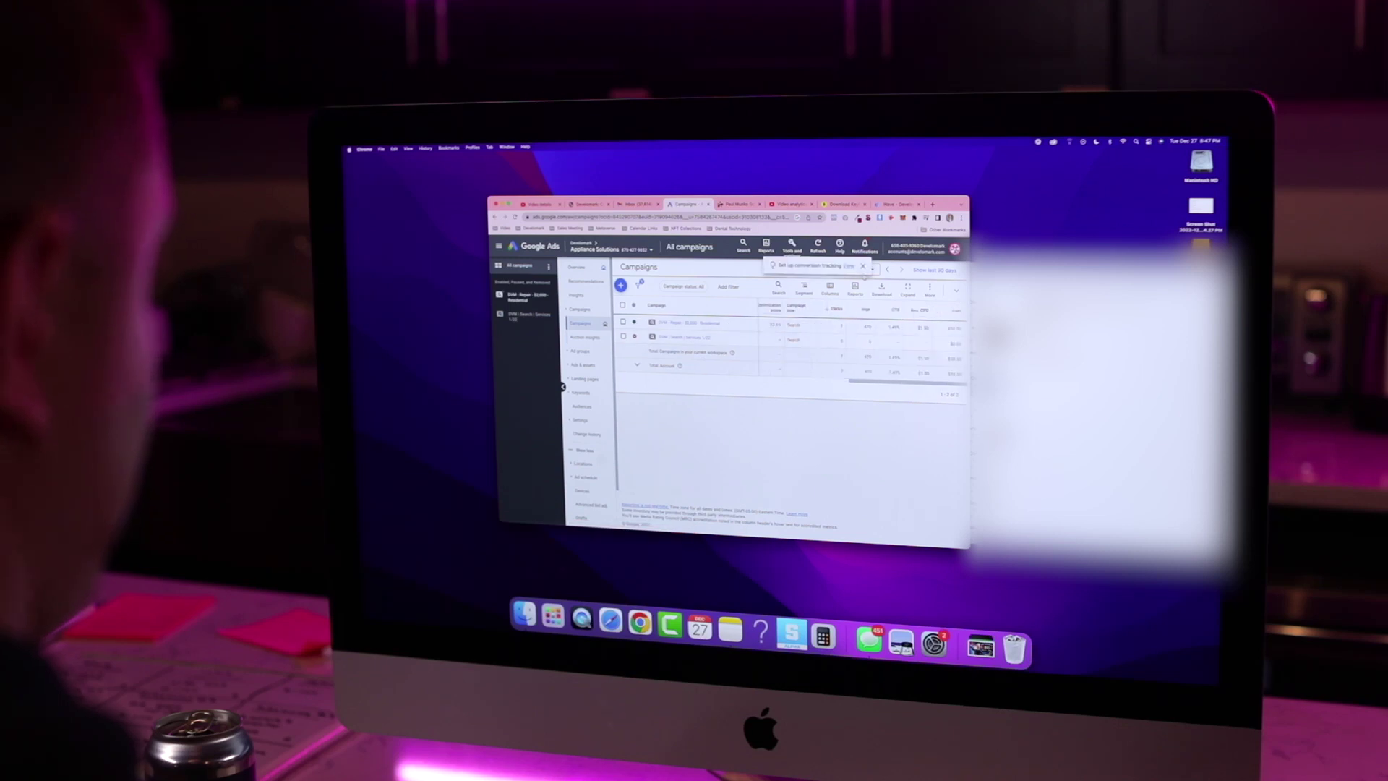
Step: Dismiss the conversion-tracking notice, show yesterday's results, and open Appliance Solutions under the Develomark manager
left_click(865, 267)
left_click(852, 269)
left_click(811, 366)
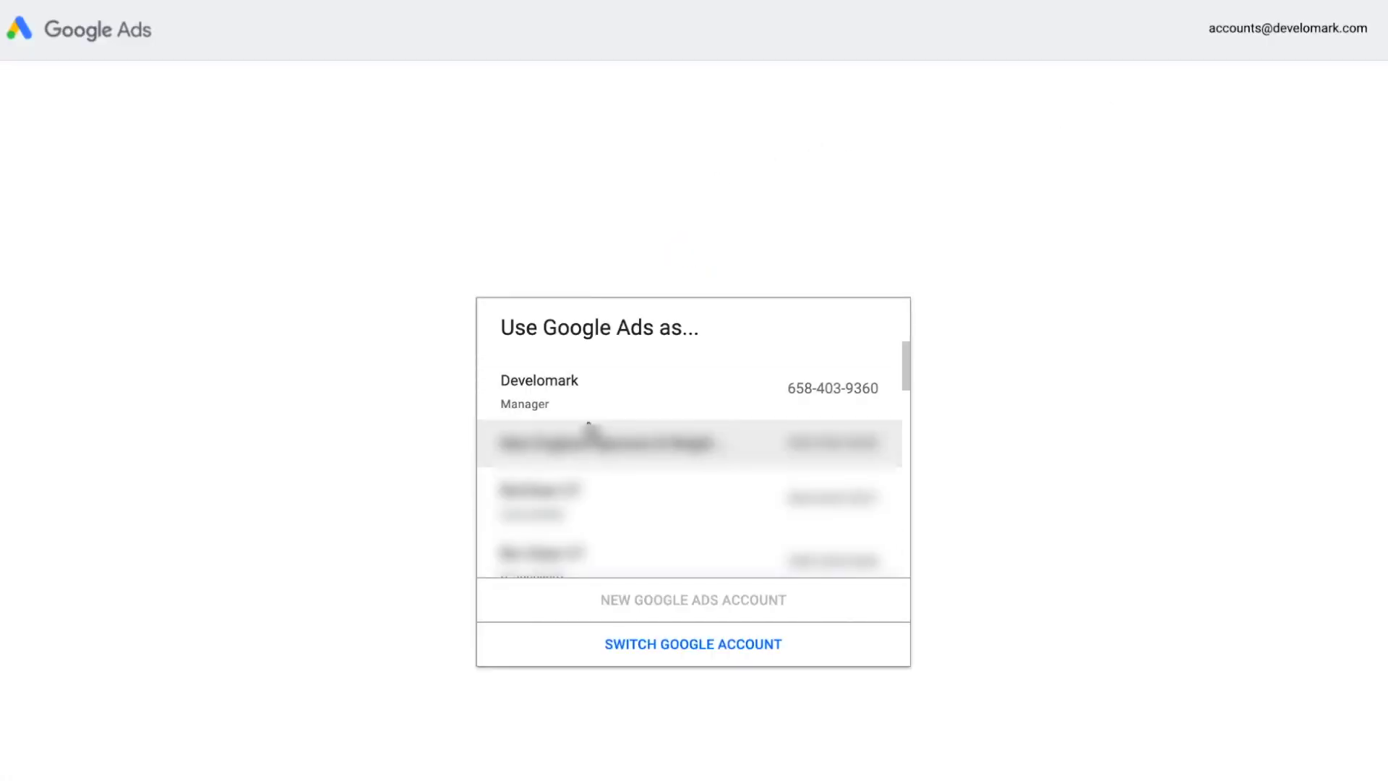
left_click(580, 409)
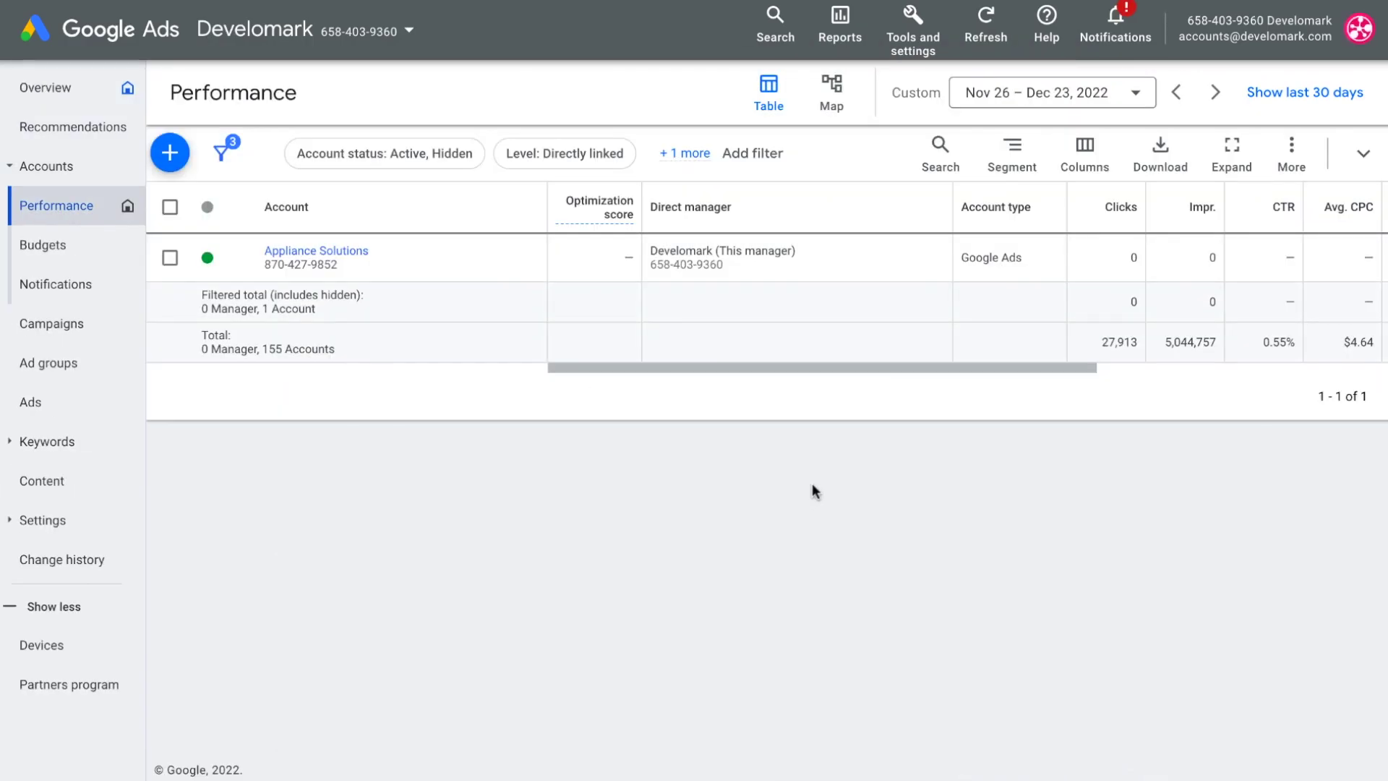
left_click(319, 250)
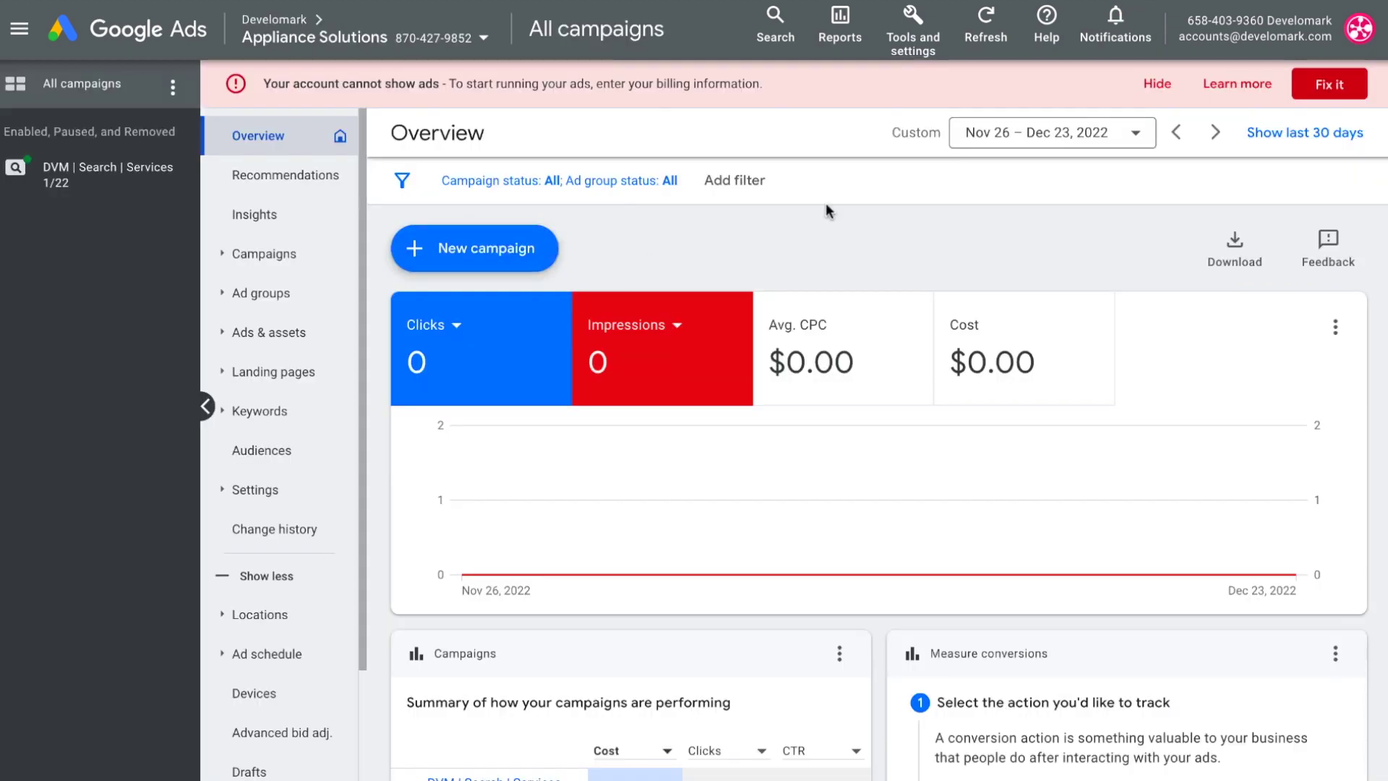
Step: Fix the missing billing with a new billing setup, entering the organization name and payment card details
left_click(1328, 86)
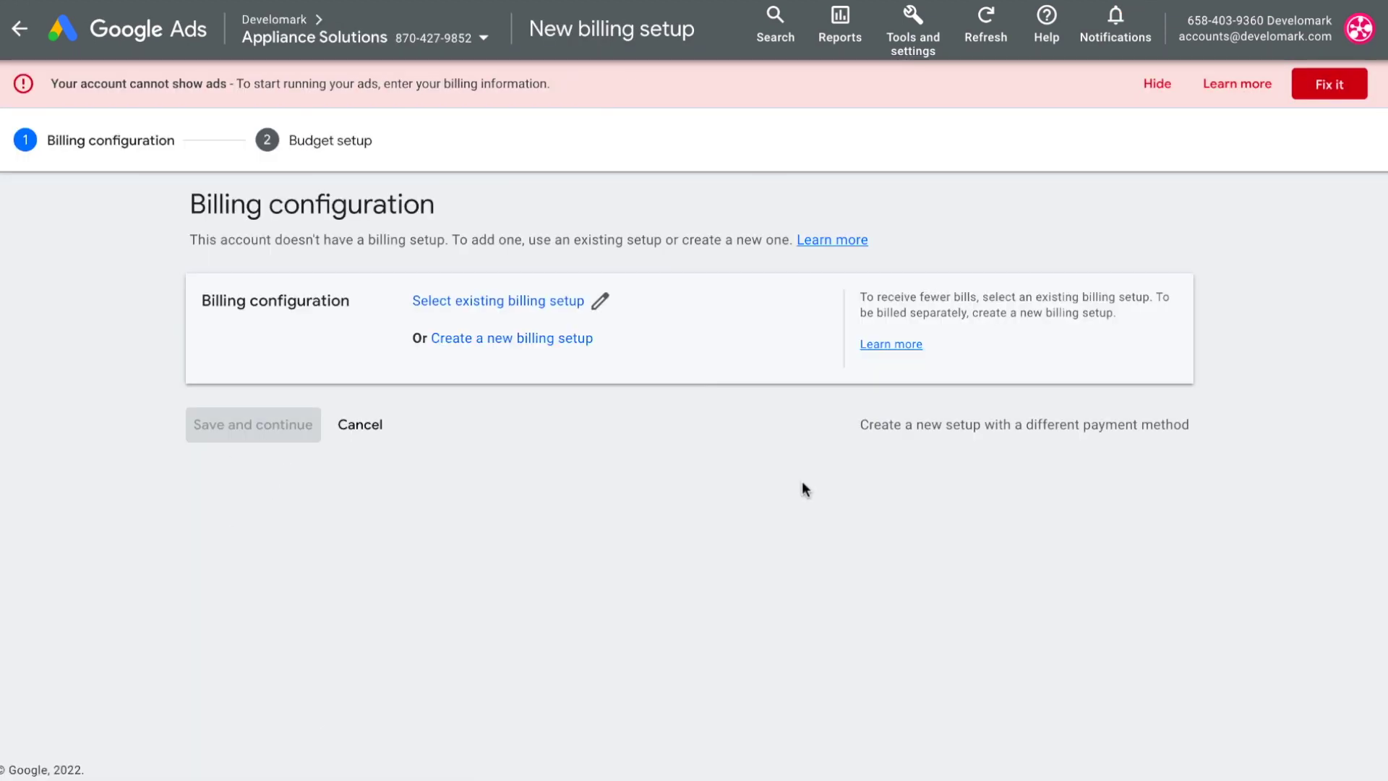
left_click(894, 427)
type("ppliance Solutions")
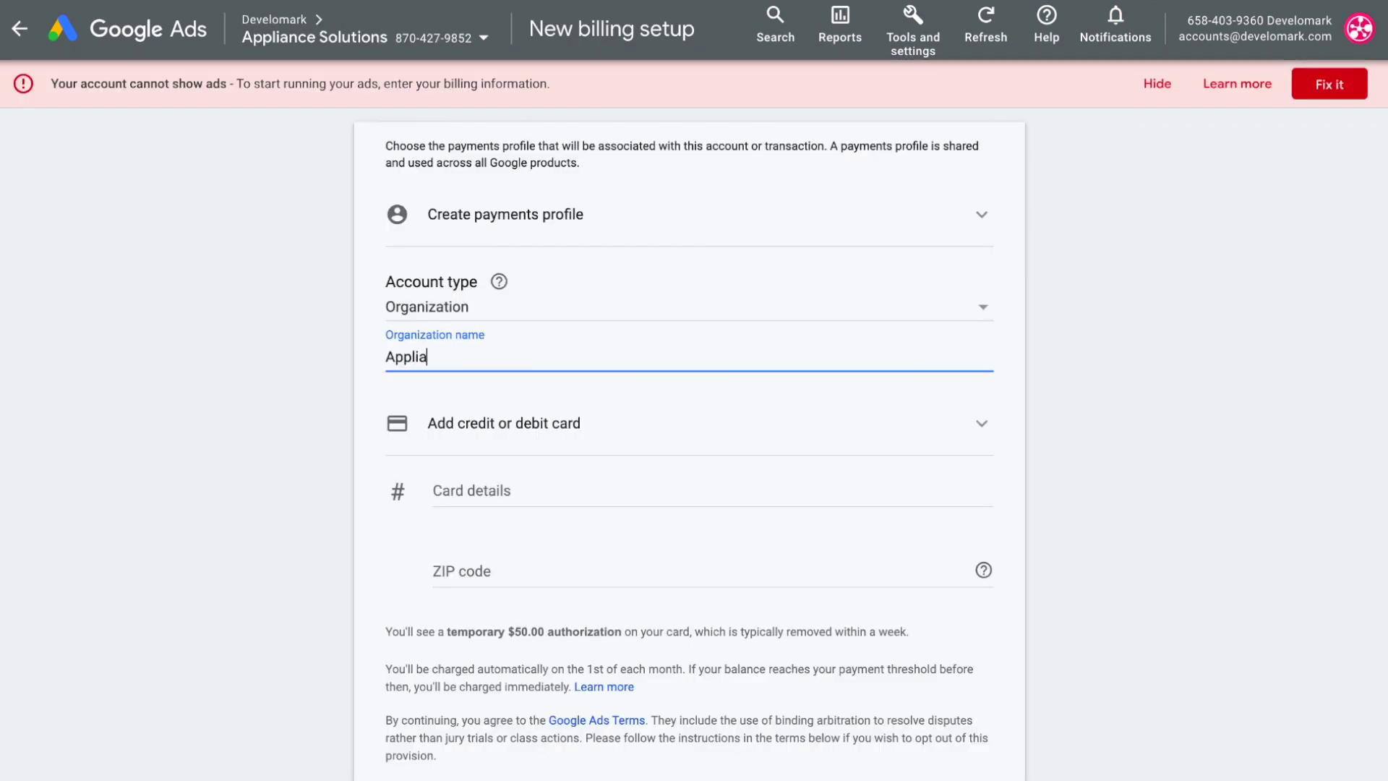
left_click(475, 494)
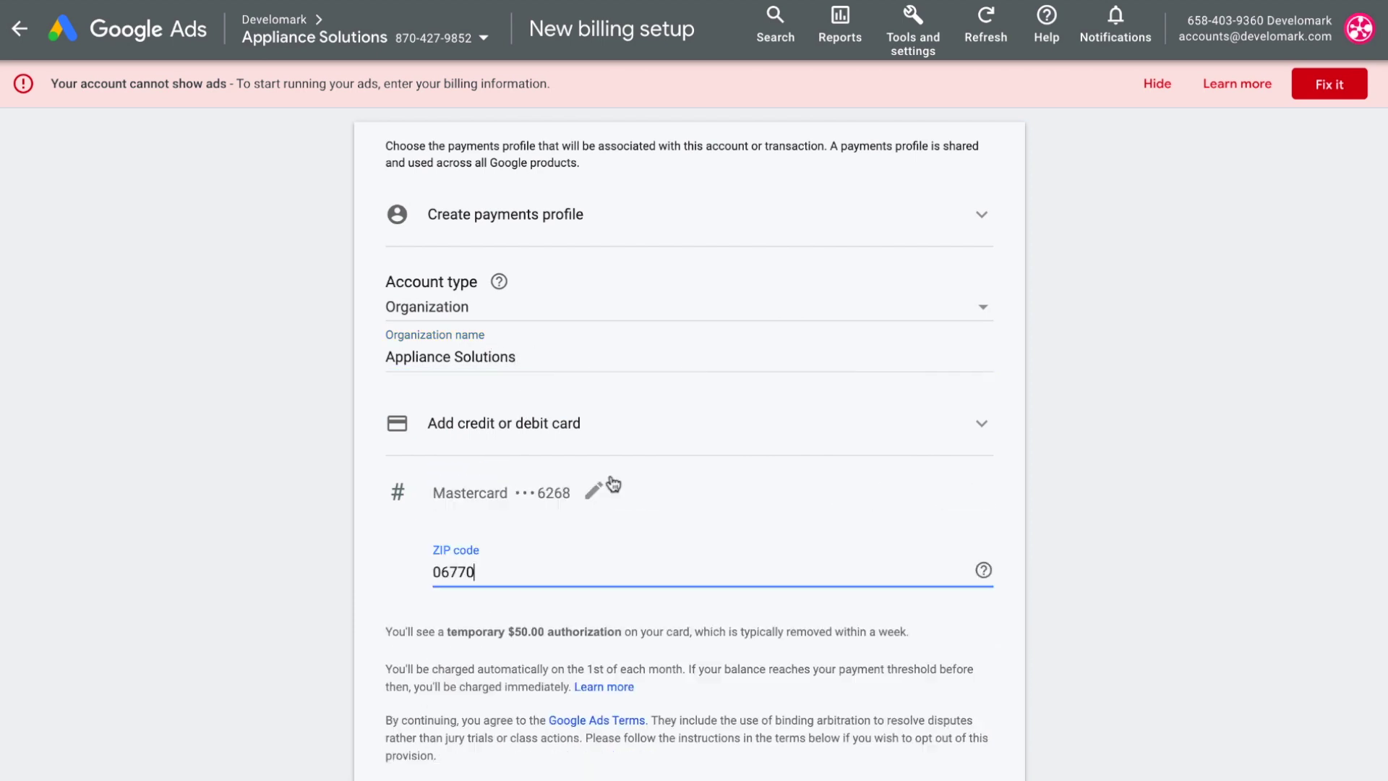
scroll(614, 406, "down", 3)
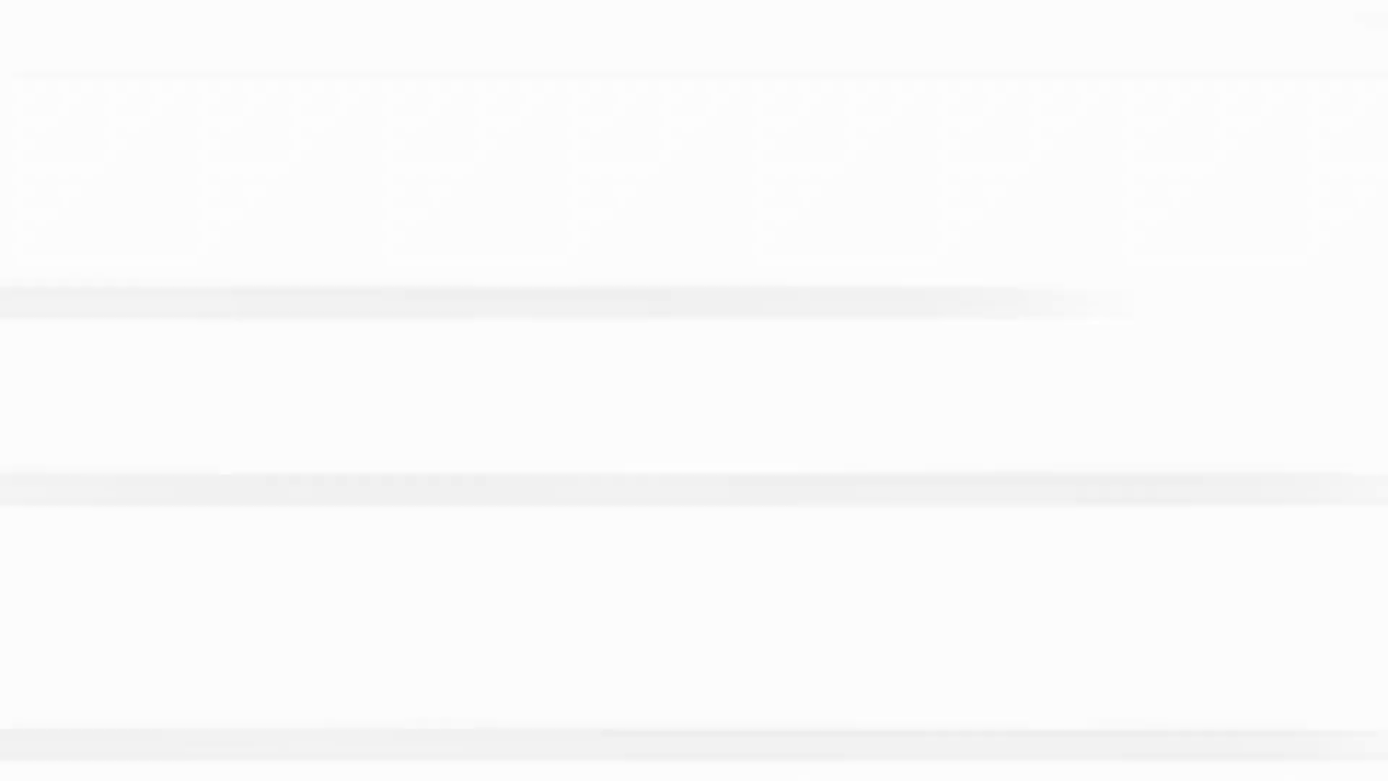
Step: Set up a website tracking number for Appliance Solutions that tracks calls, keywords and web sessions
type("applianc")
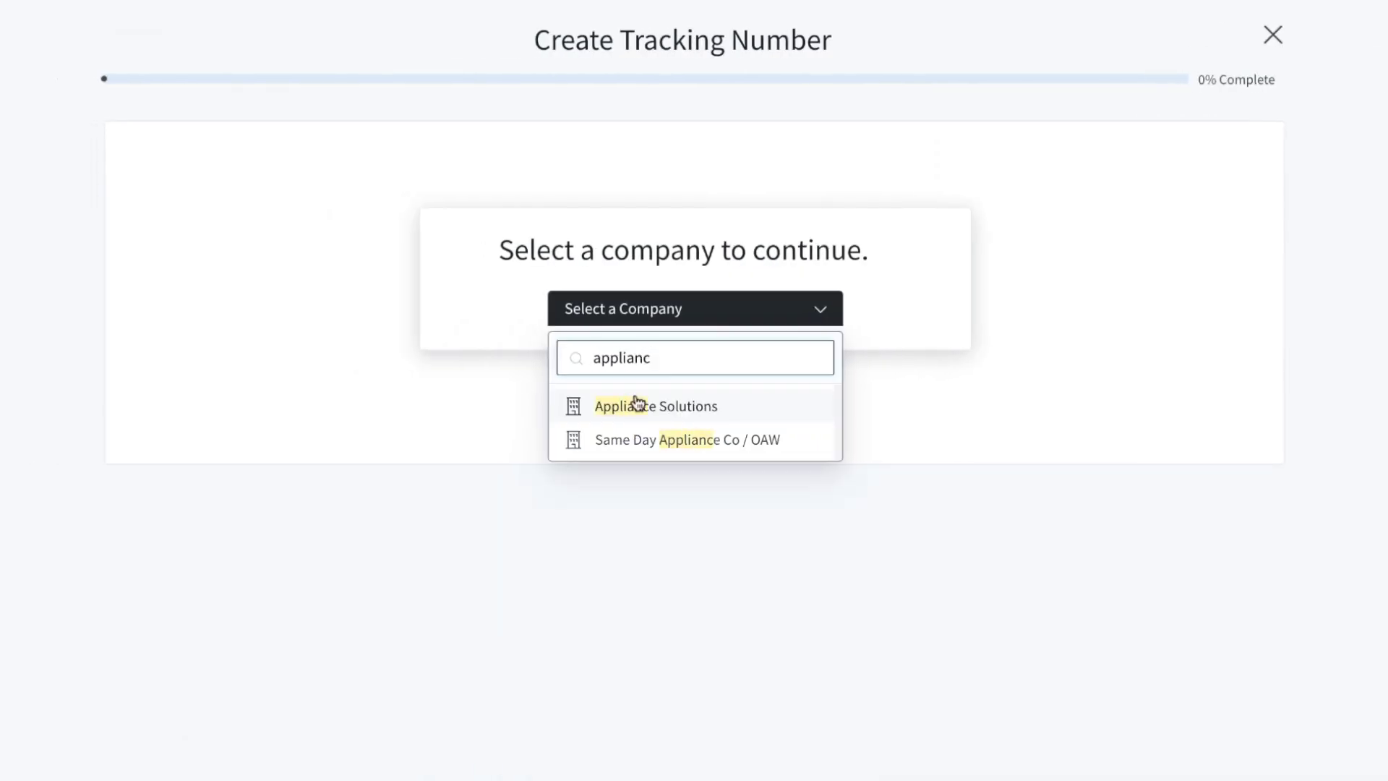
left_click(637, 405)
left_click(581, 355)
left_click(427, 328)
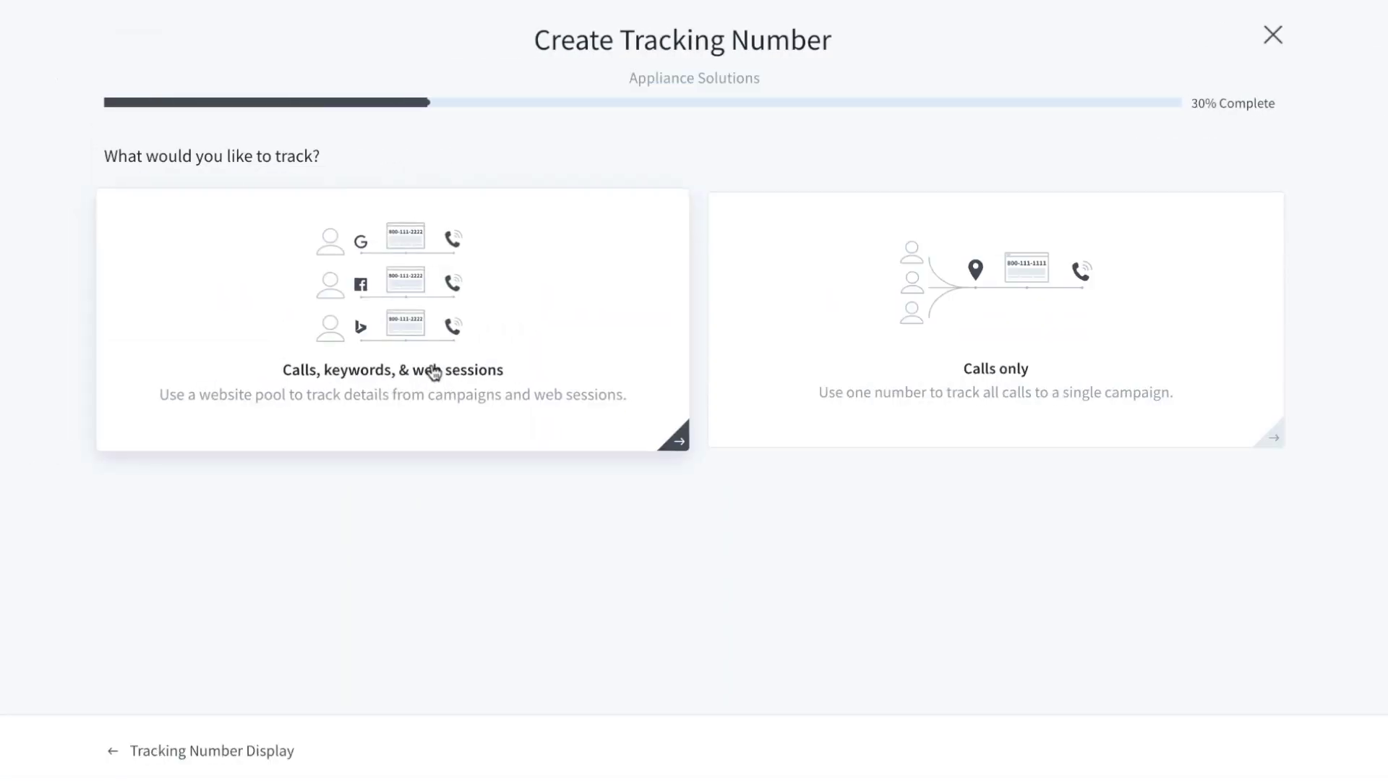
left_click(434, 371)
left_click(1227, 759)
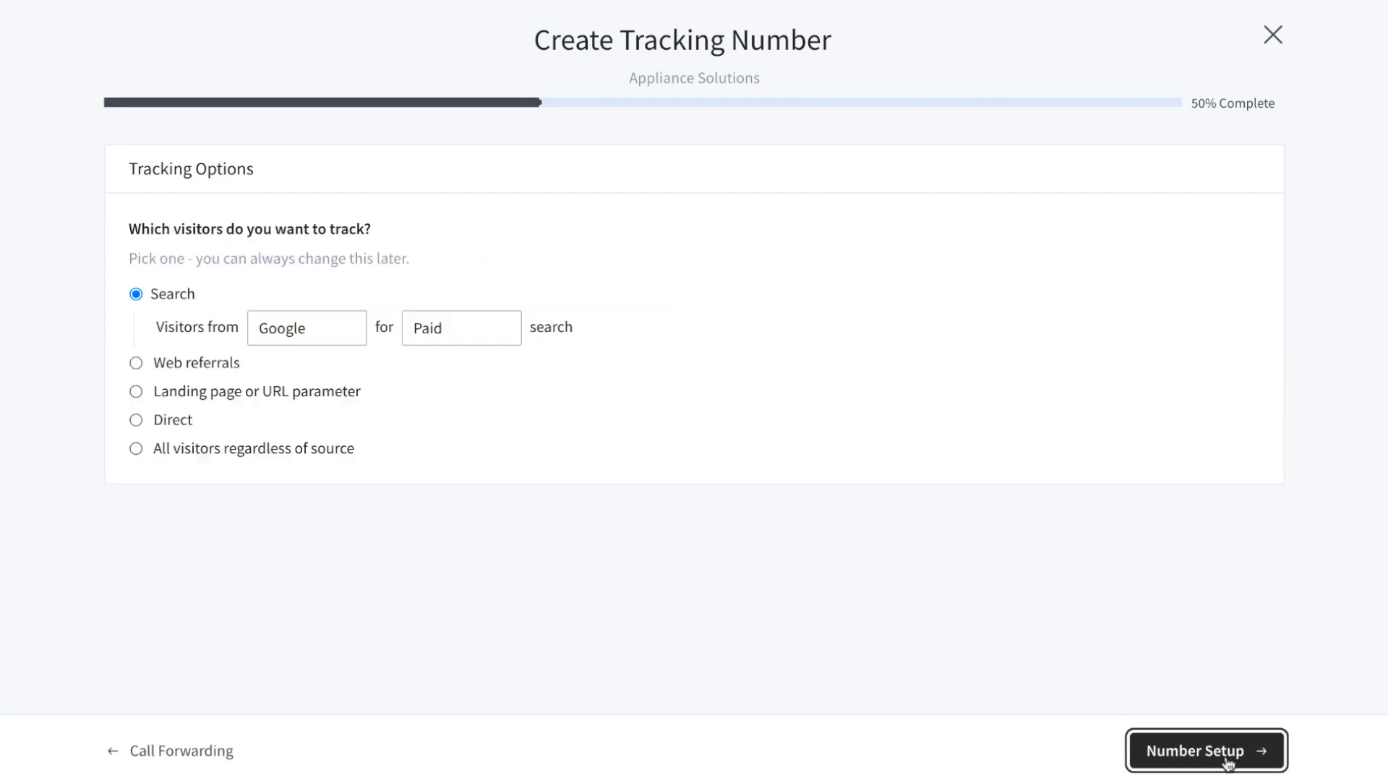
left_click(1181, 737)
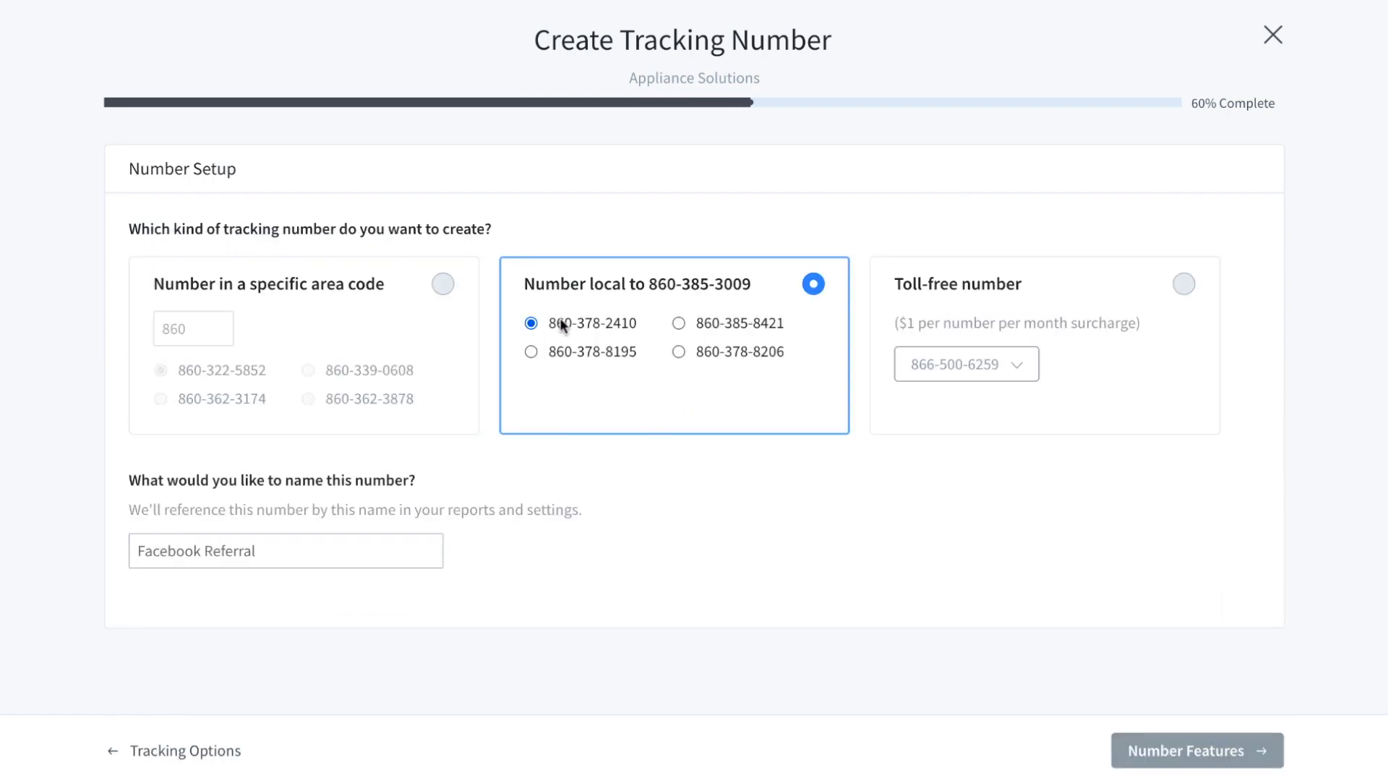
Step: Name and activate the tracking number, then duplicate the page in the site editor
left_click(142, 551)
type("A")
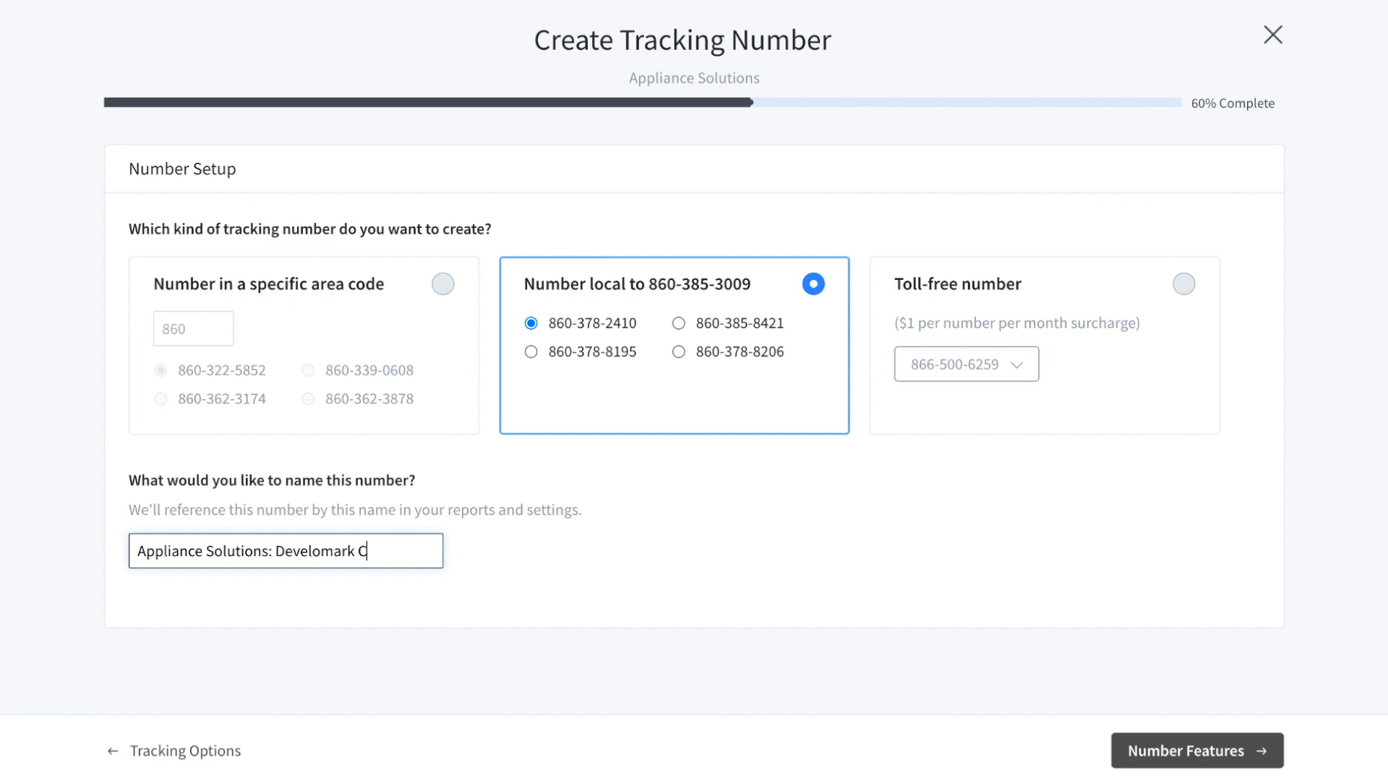
key("Return")
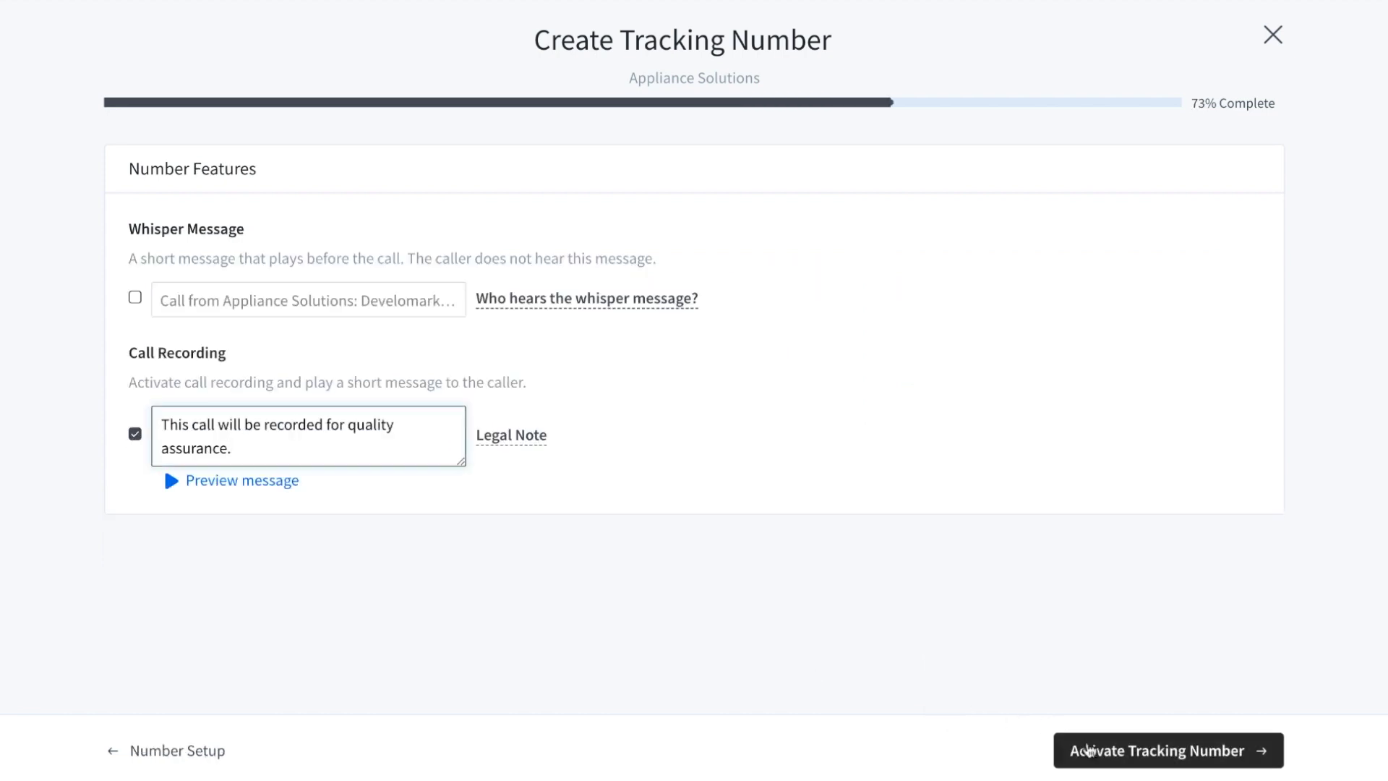
left_click(1088, 750)
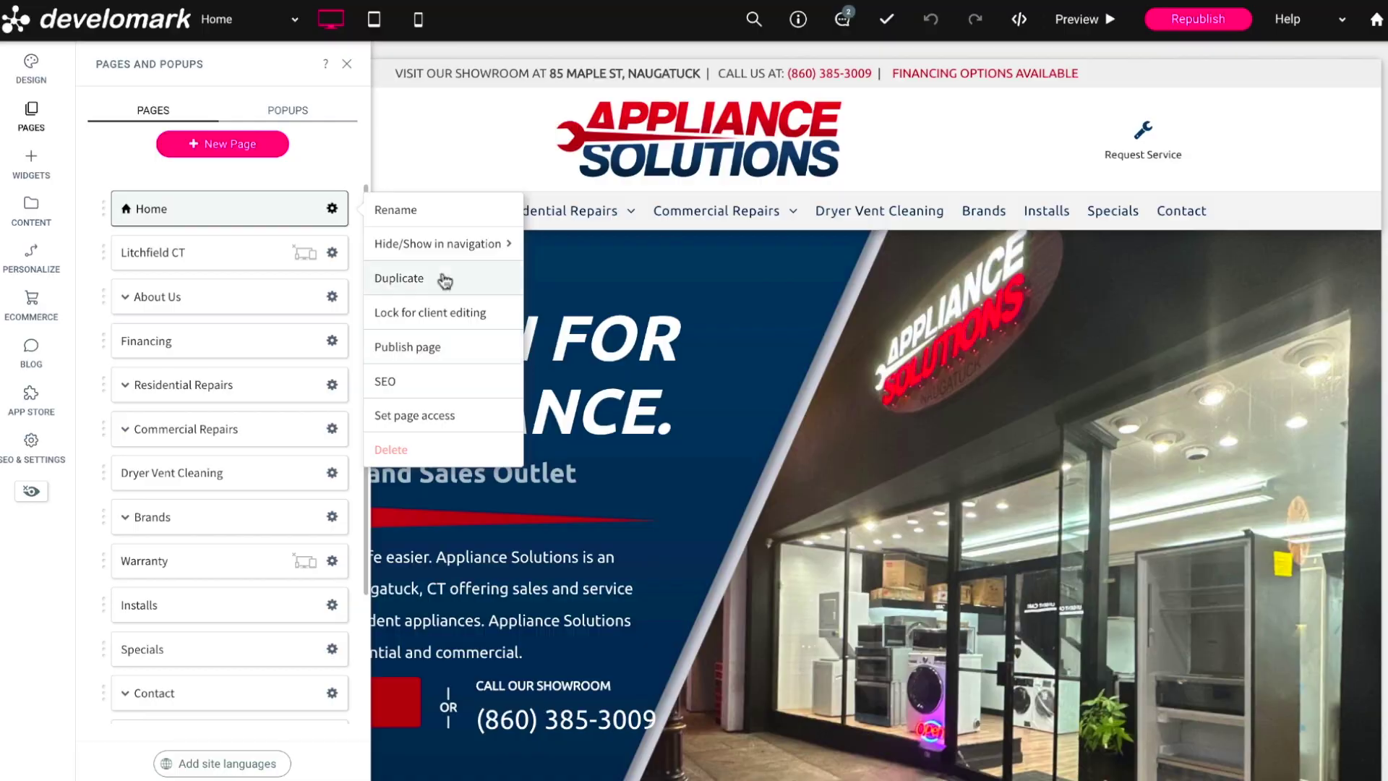
left_click(437, 278)
left_click(703, 437)
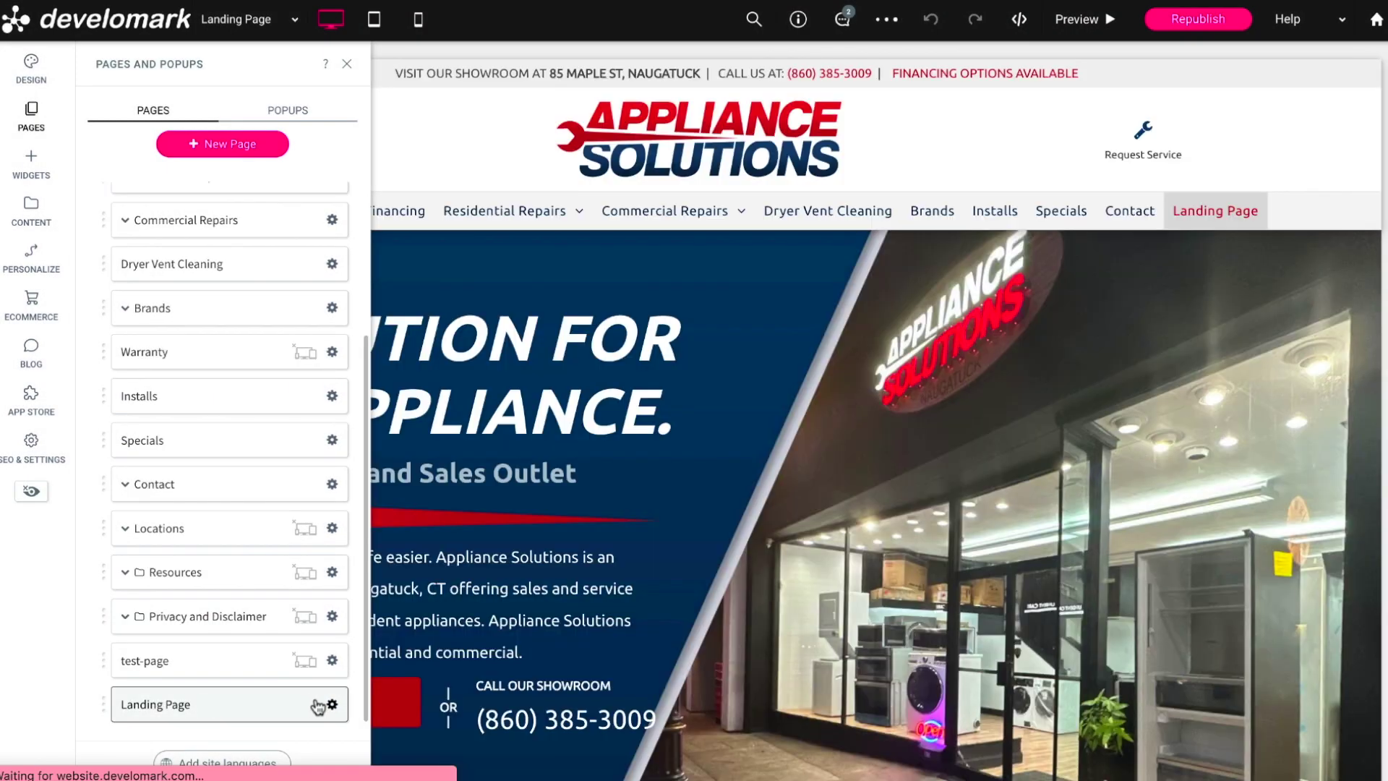
Step: Turn on No Index in the Landing Page's SEO settings to hide it from search engines
left_click(331, 703)
left_click(383, 567)
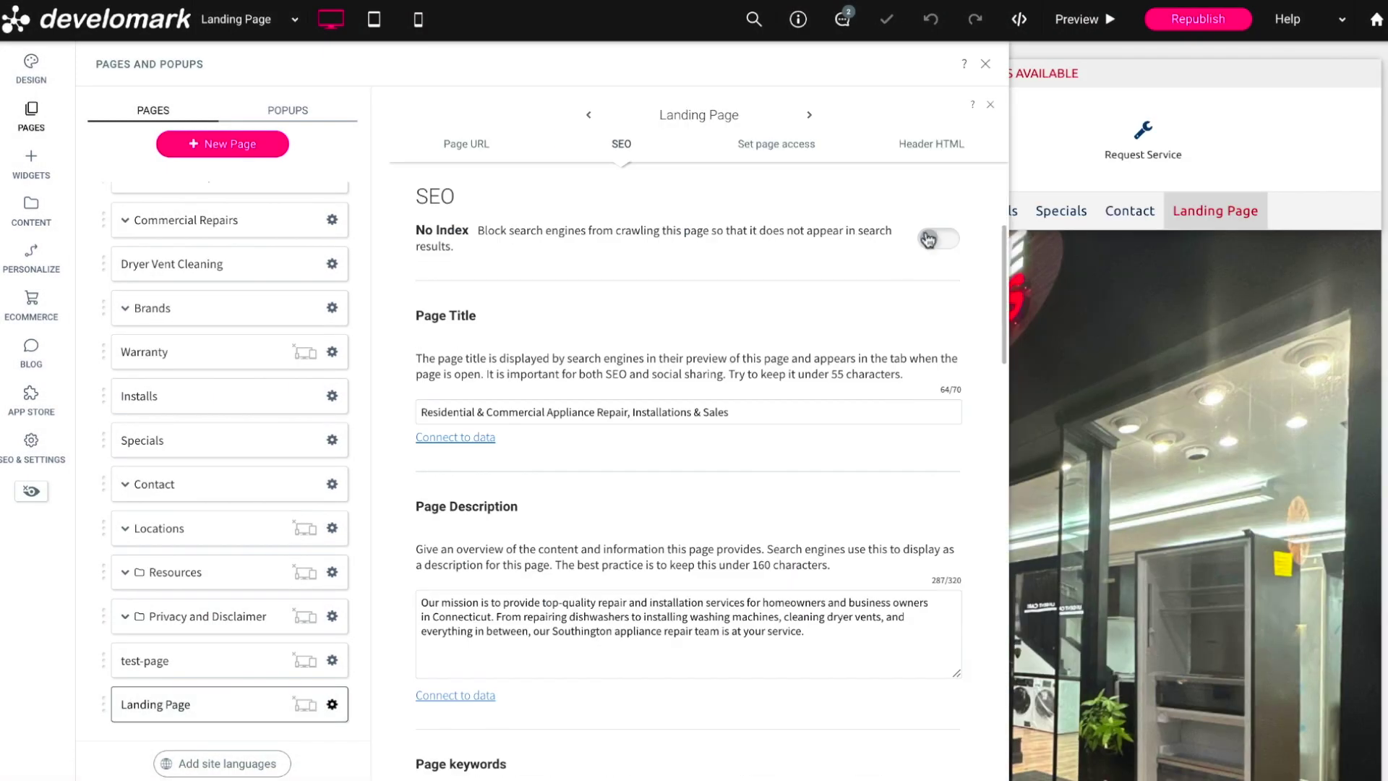
left_click(928, 240)
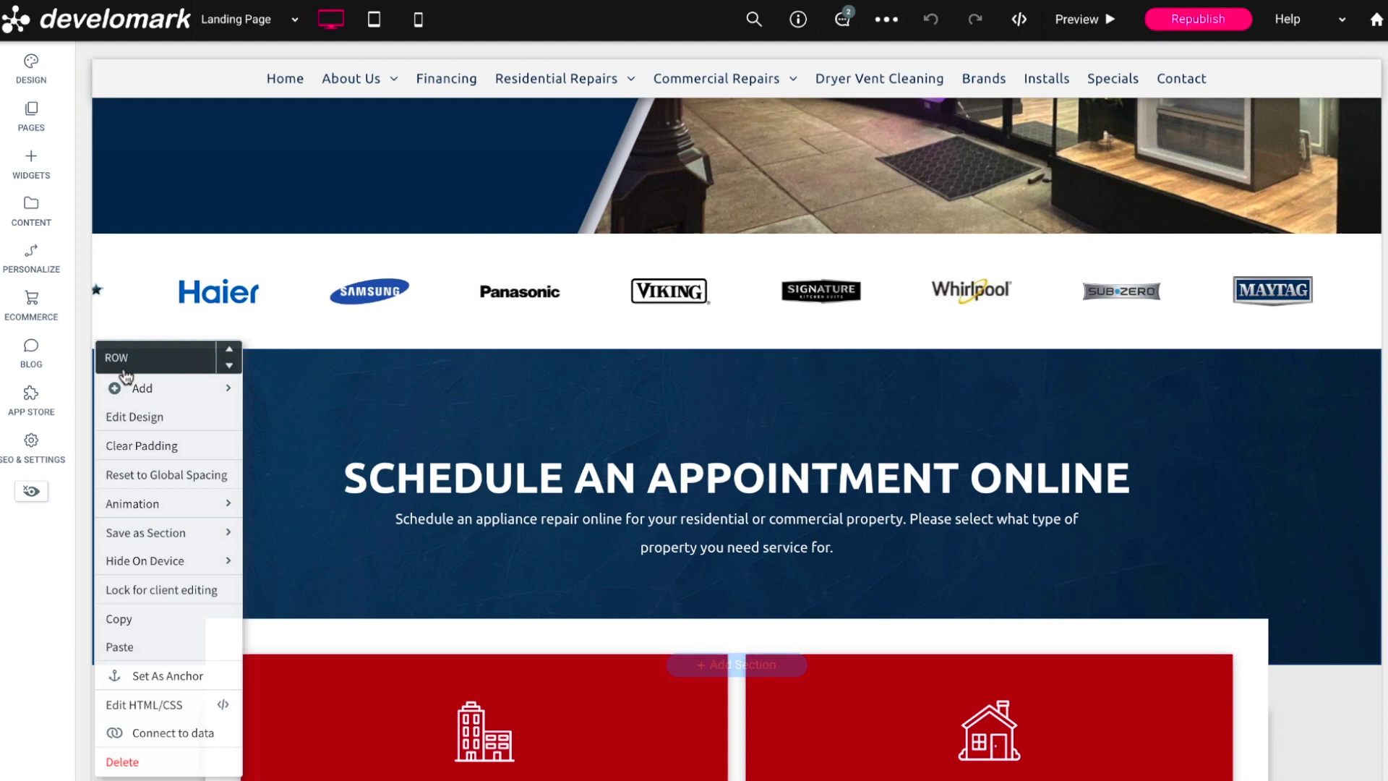
Step: Insert an empty row above the scheduling section and paste the copied reviews row into it
mouse_move(174, 386)
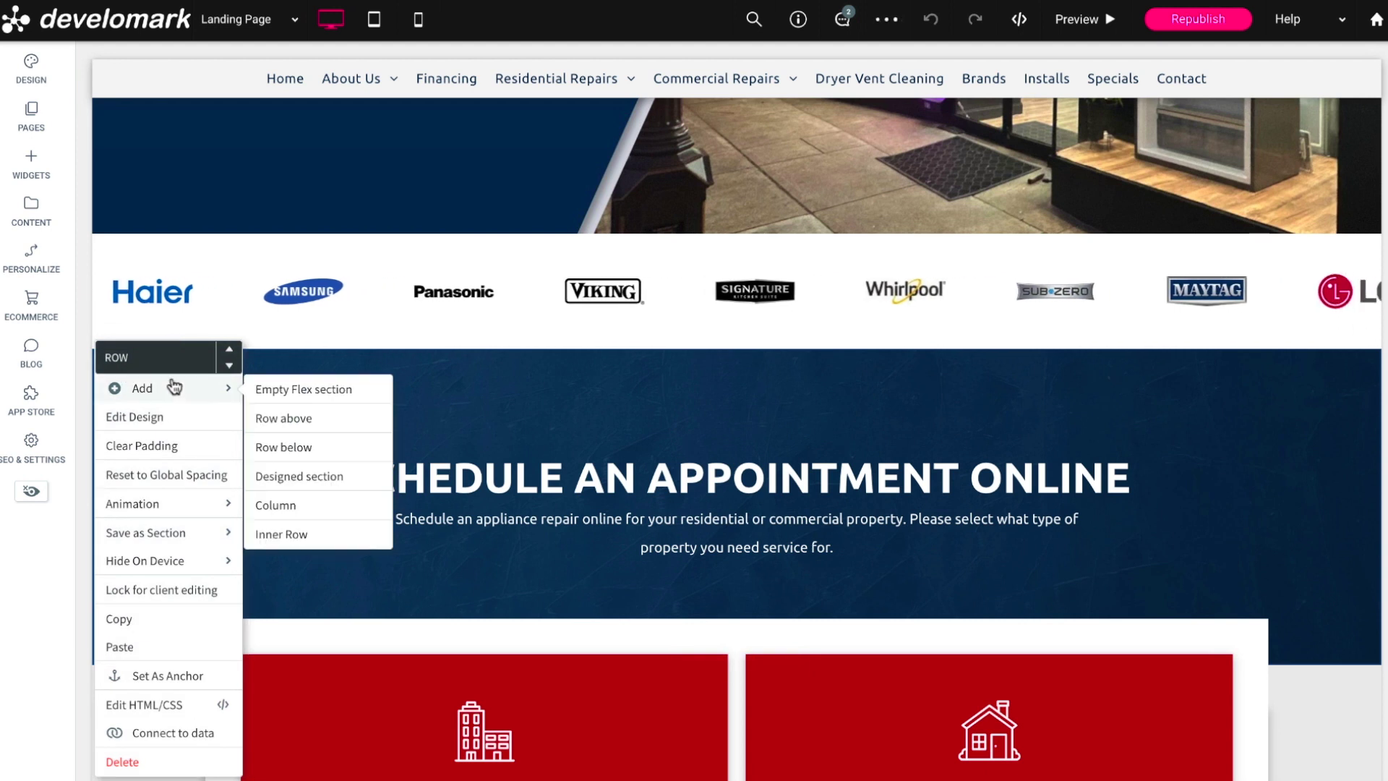
left_click(282, 417)
left_click(785, 405)
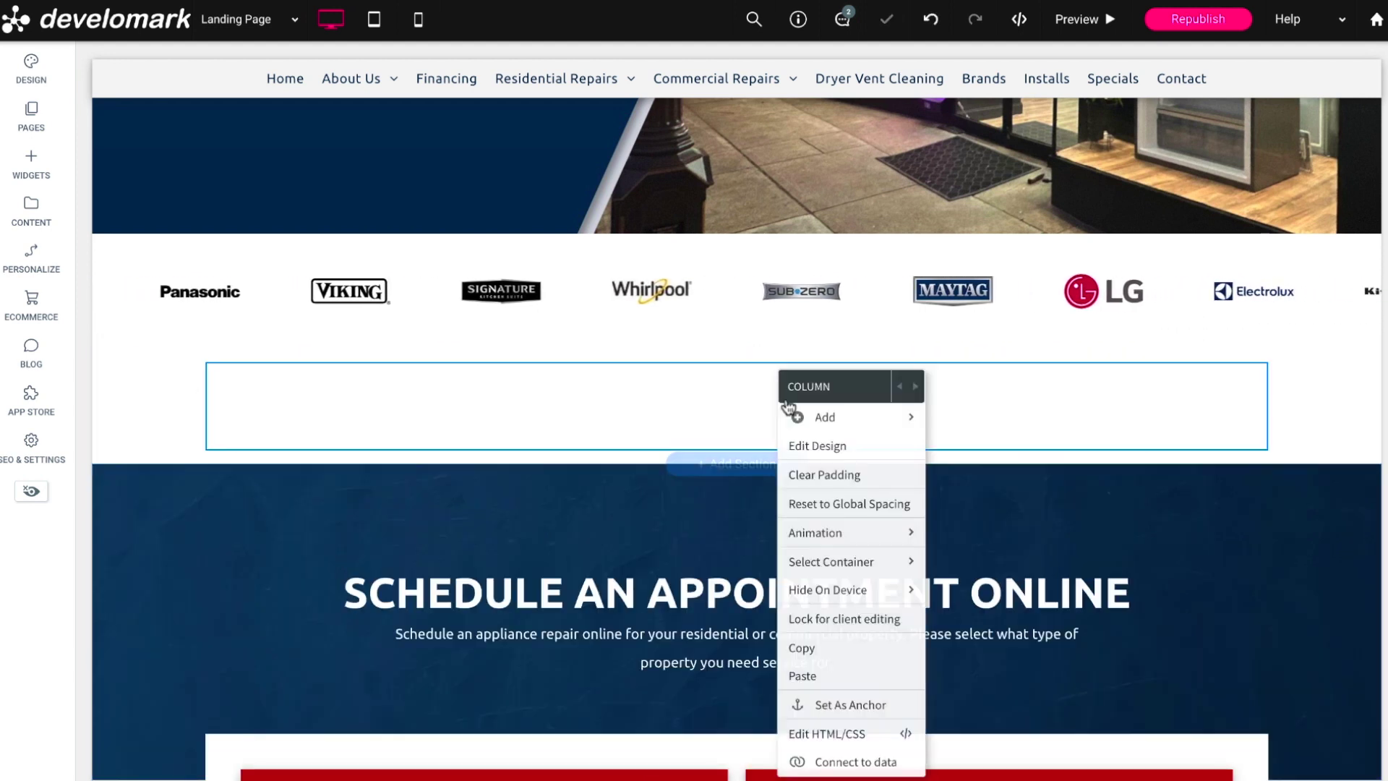
left_click(818, 683)
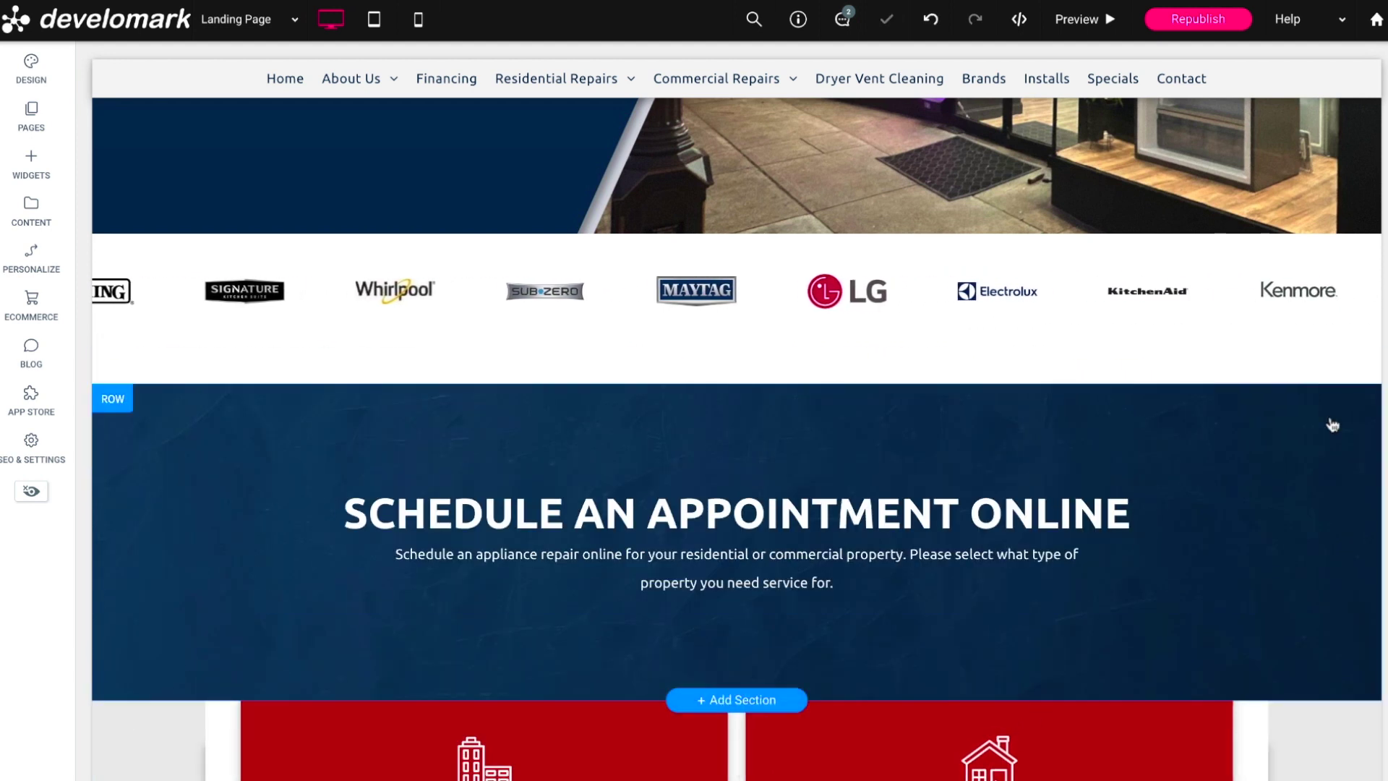
scroll(1100, 456, "down", 10)
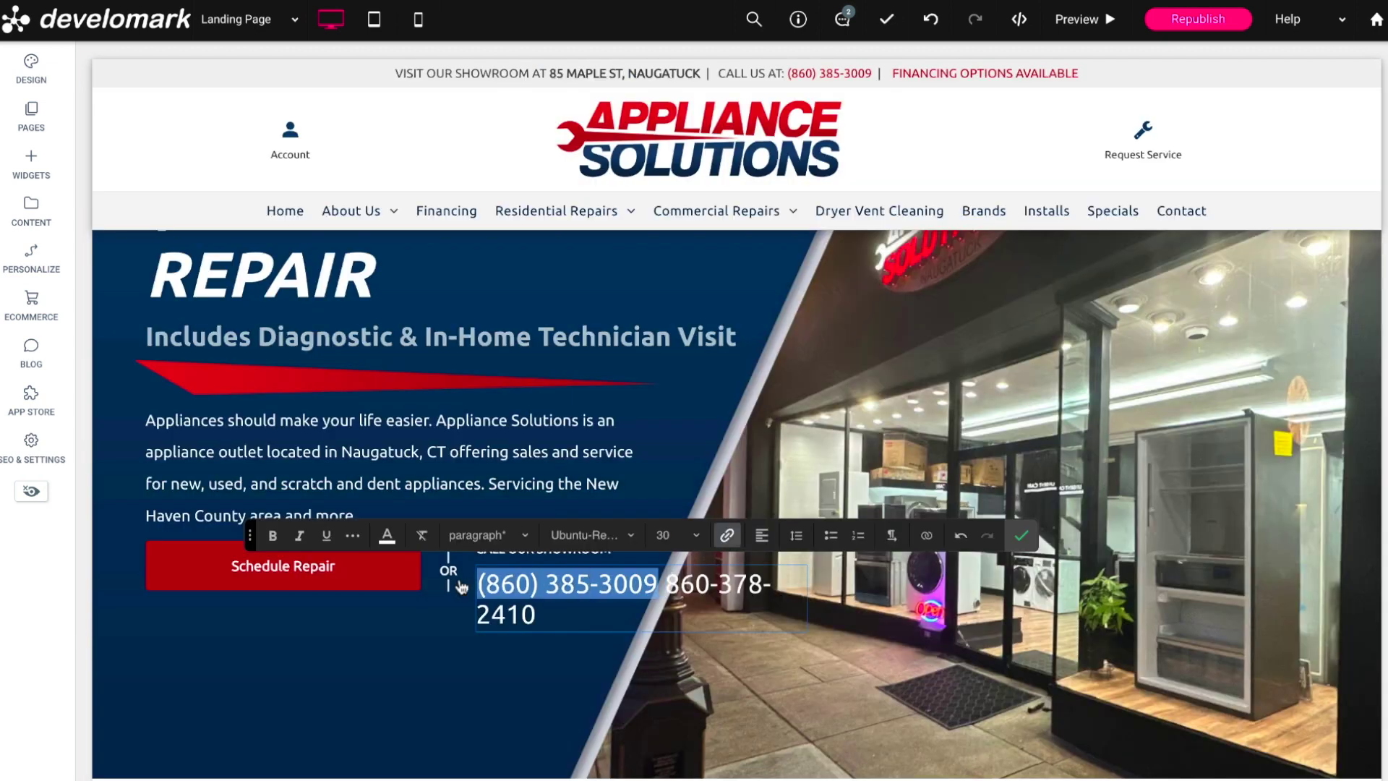
Step: Remove the old showroom phone number and copy the showroom bar row above the hero
key("BackSpace")
left_click_drag(611, 551, 510, 552)
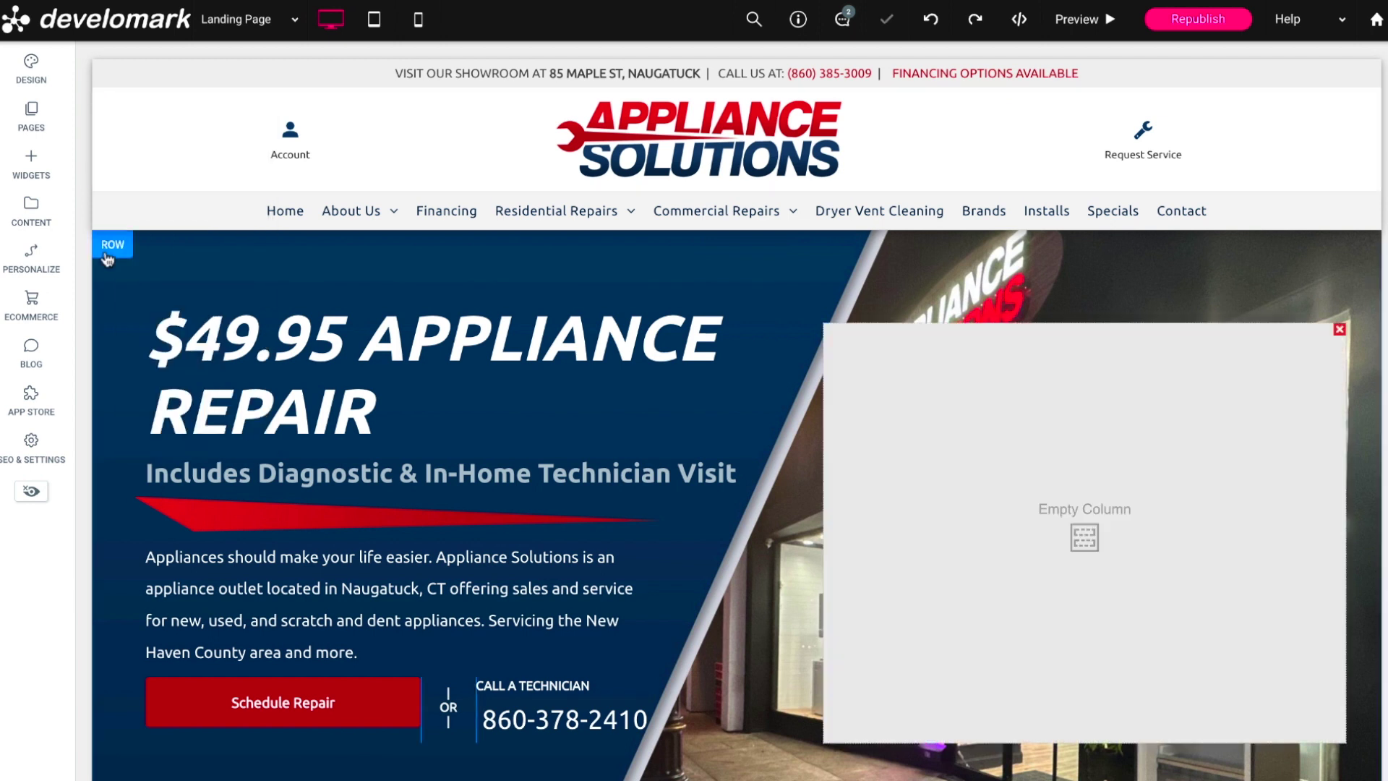
right_click(112, 253)
left_click(115, 552)
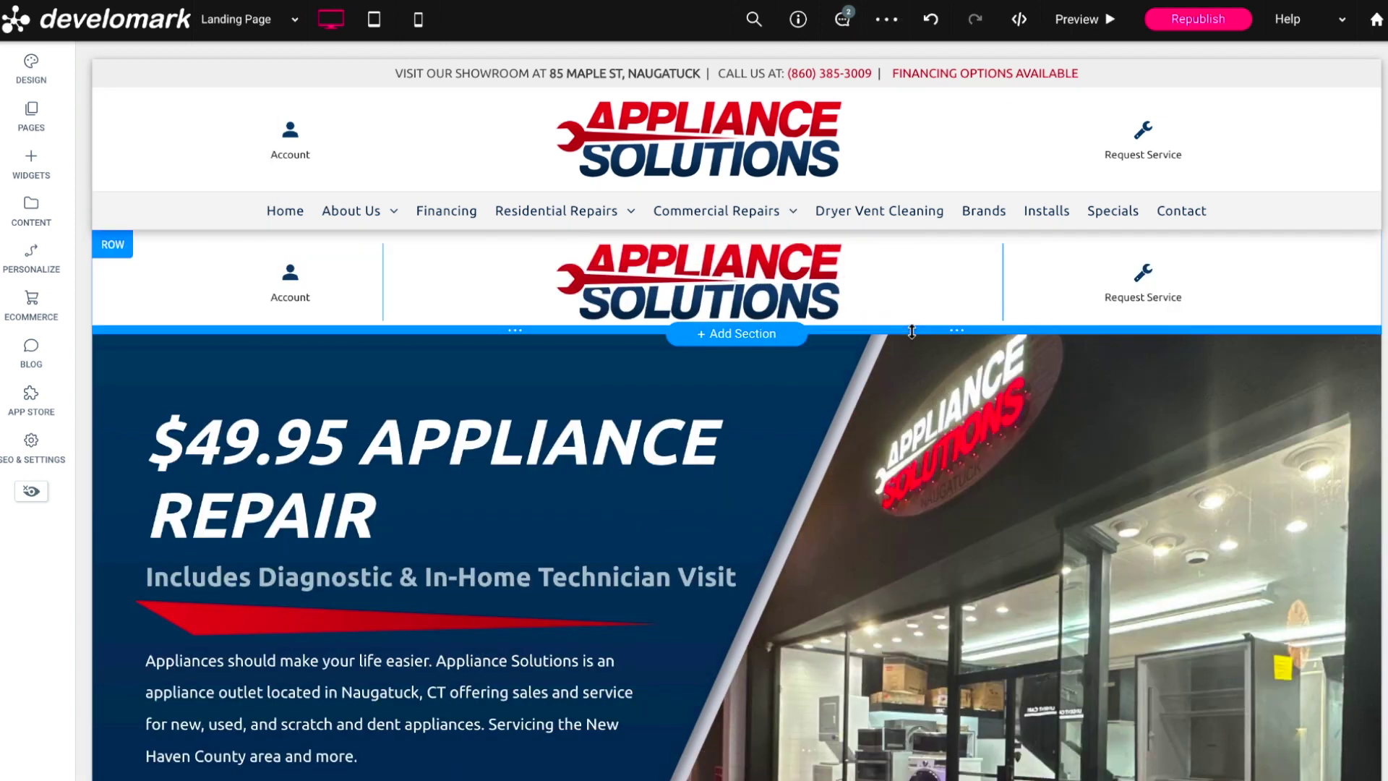
right_click(112, 80)
left_click(127, 293)
right_click(115, 358)
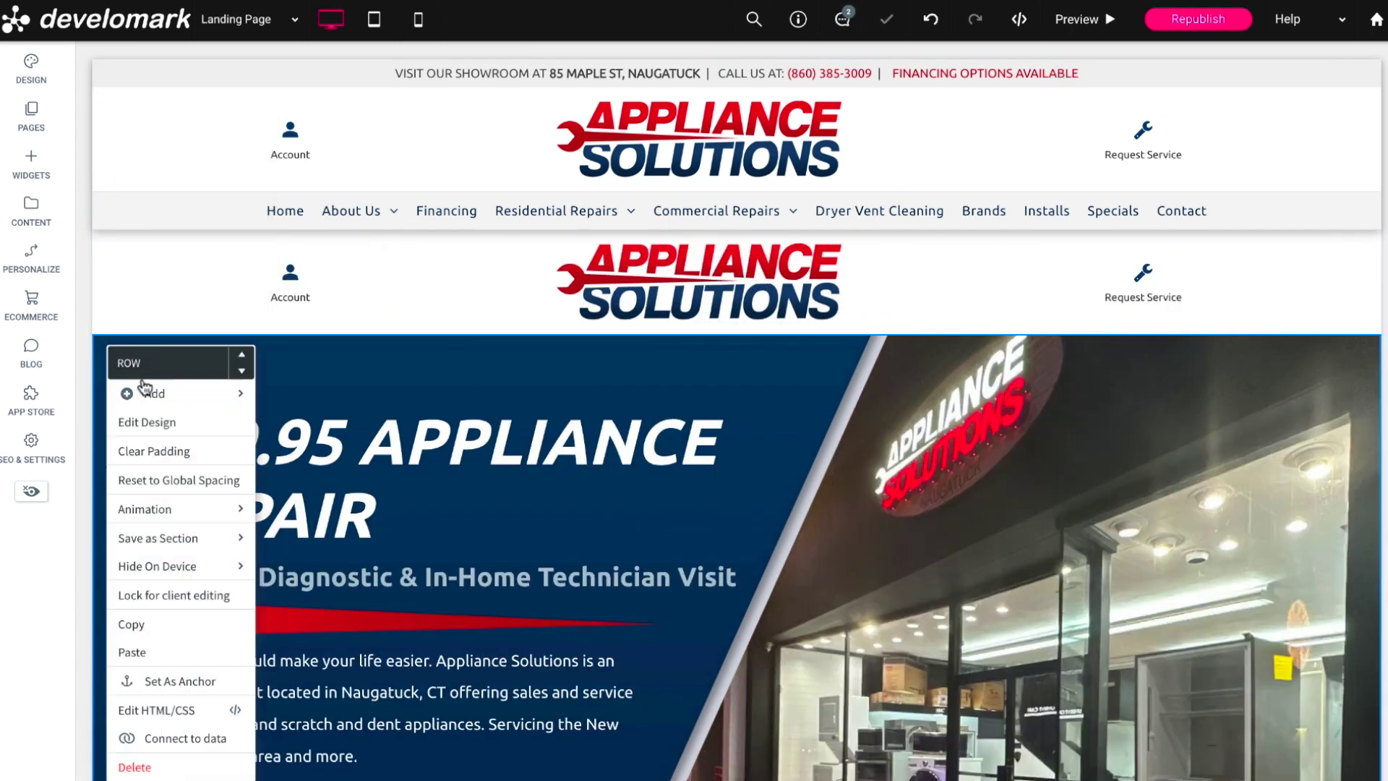
left_click(130, 654)
Step: Hide the site's page header on this page, keeping the new number in the showroom bar
right_click(668, 235)
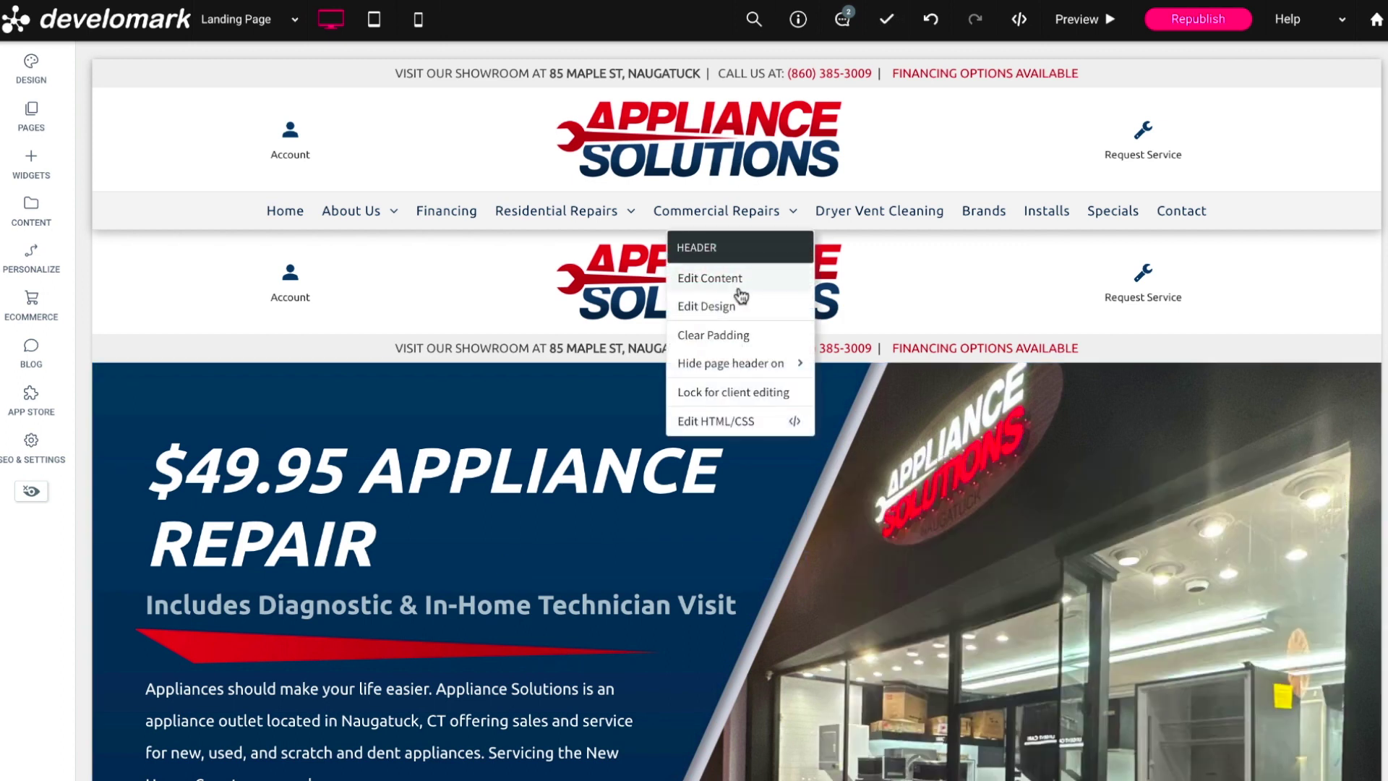
left_click(842, 364)
left_click(854, 175)
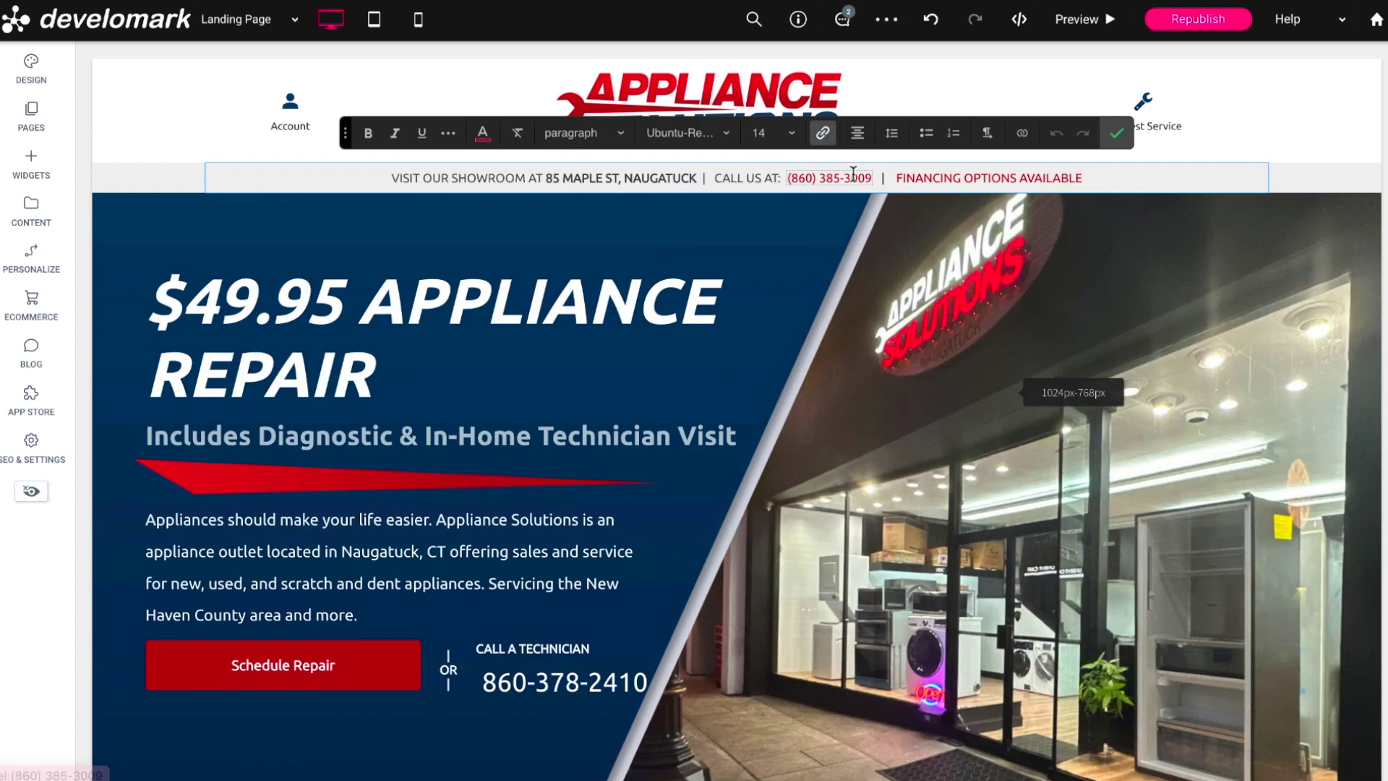
left_click(1117, 132)
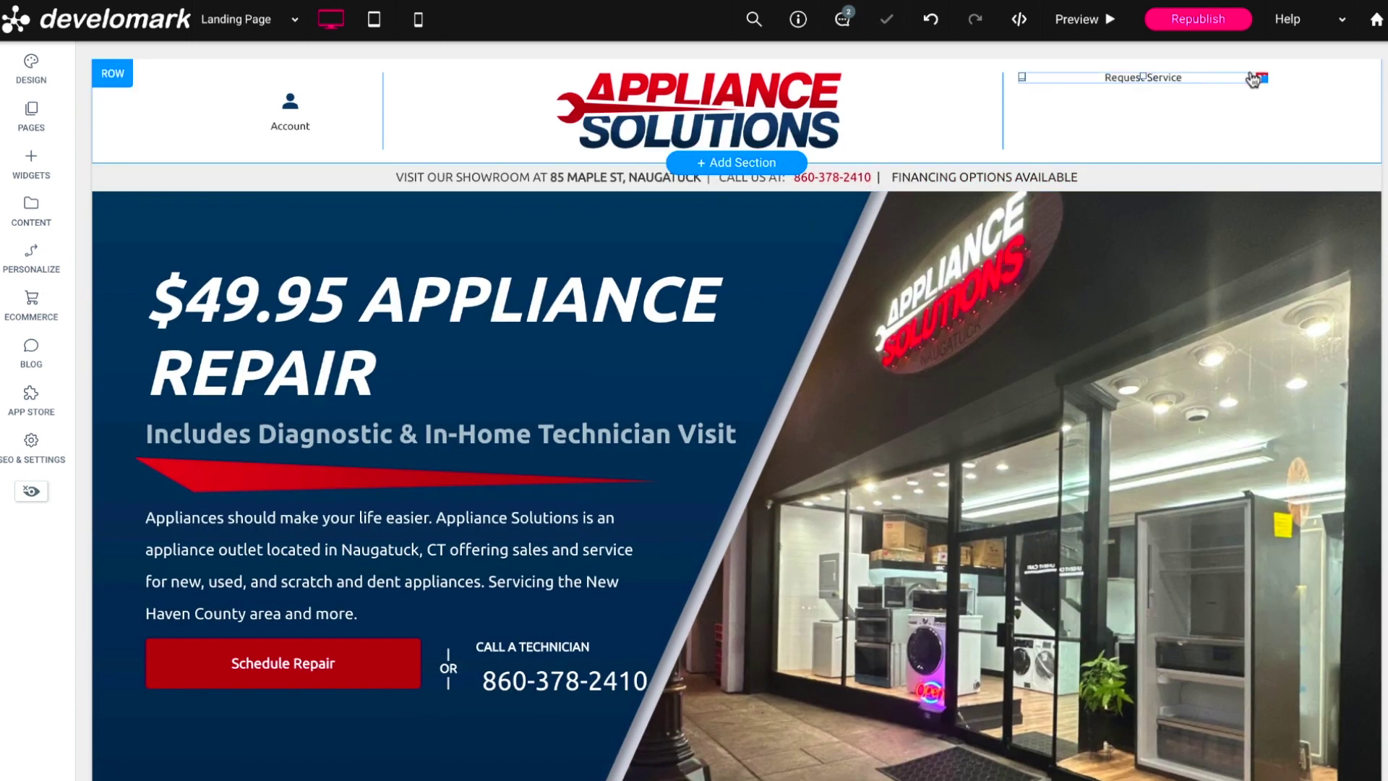
Step: Delete the Request Service item and the Account icon from the header
right_click(1250, 83)
key("Delete")
right_click(297, 102)
left_click(325, 548)
right_click(264, 83)
left_click(418, 19)
right_click(579, 142)
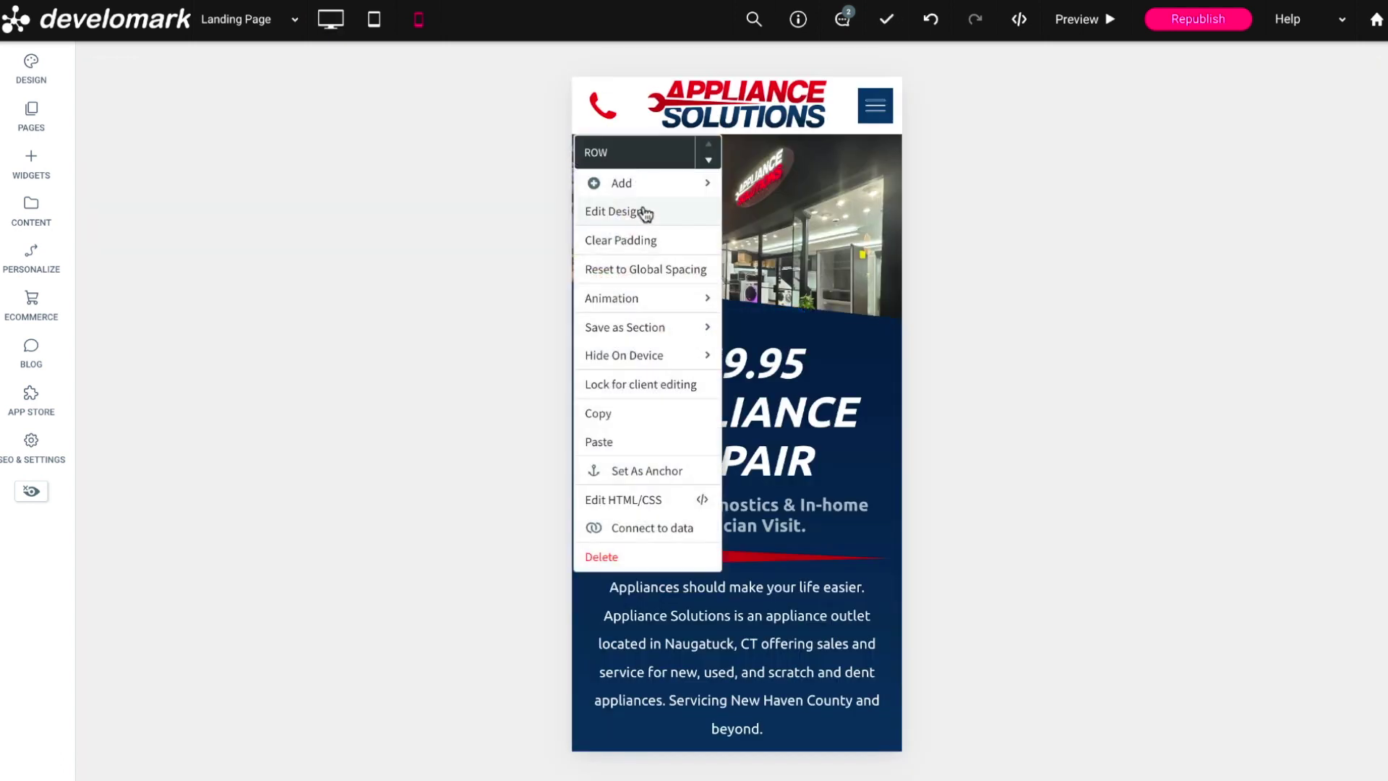
Step: Add a row above the mobile hero containing the company logo image
mouse_move(694, 183)
left_click(747, 212)
left_click(63, 156)
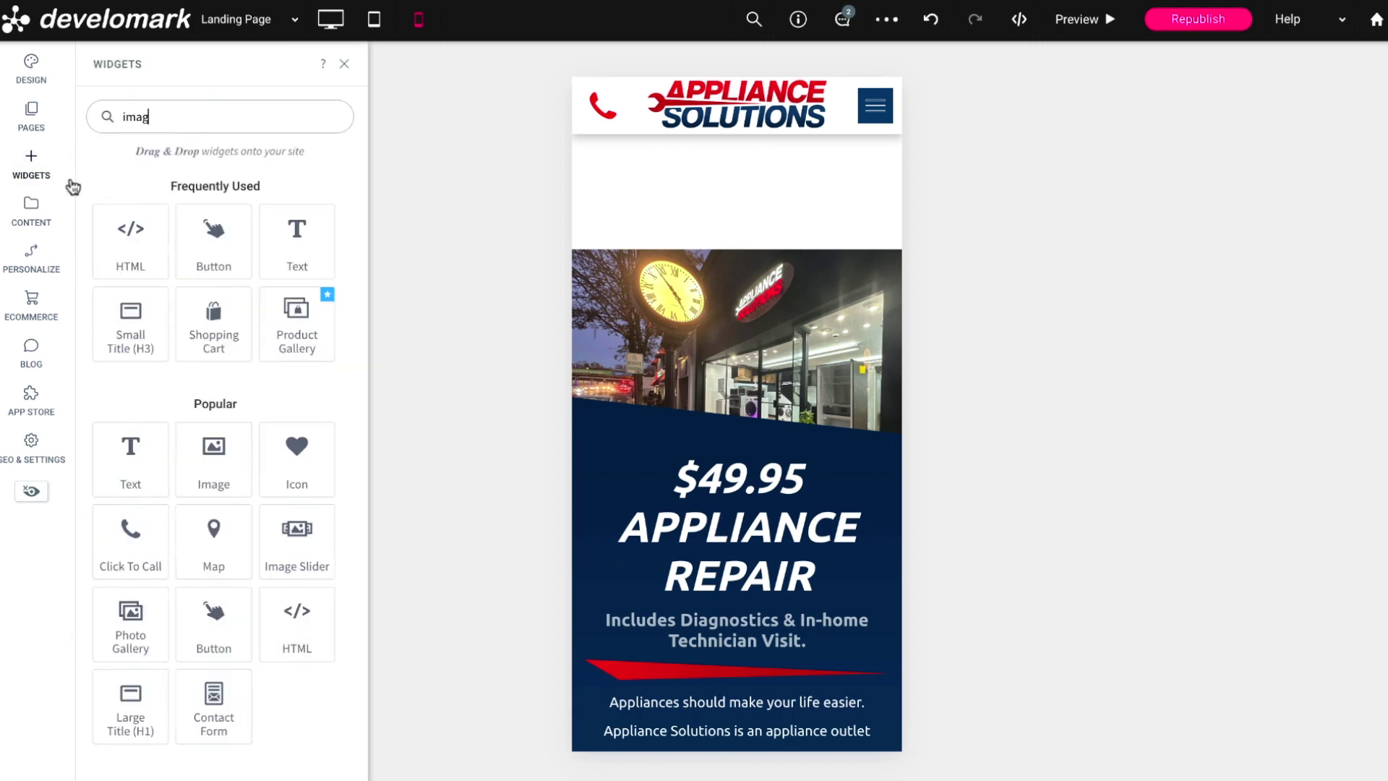
left_click_drag(172, 259, 700, 211)
left_click(734, 390)
left_click(535, 167)
Step: Add another row above the hero with a centred small heading
right_click(594, 253)
mouse_move(636, 295)
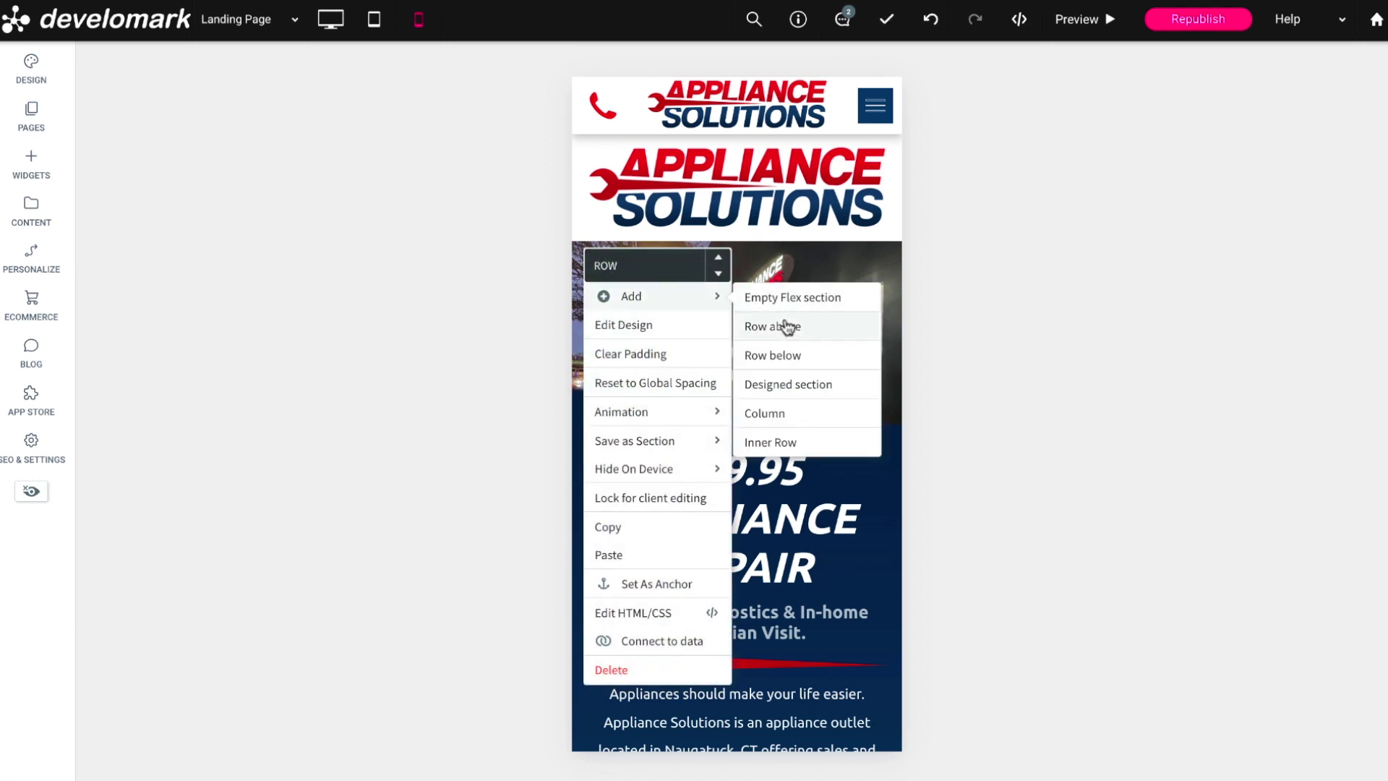
left_click(790, 322)
left_click(57, 173)
type("head")
left_click_drag(155, 233, 670, 301)
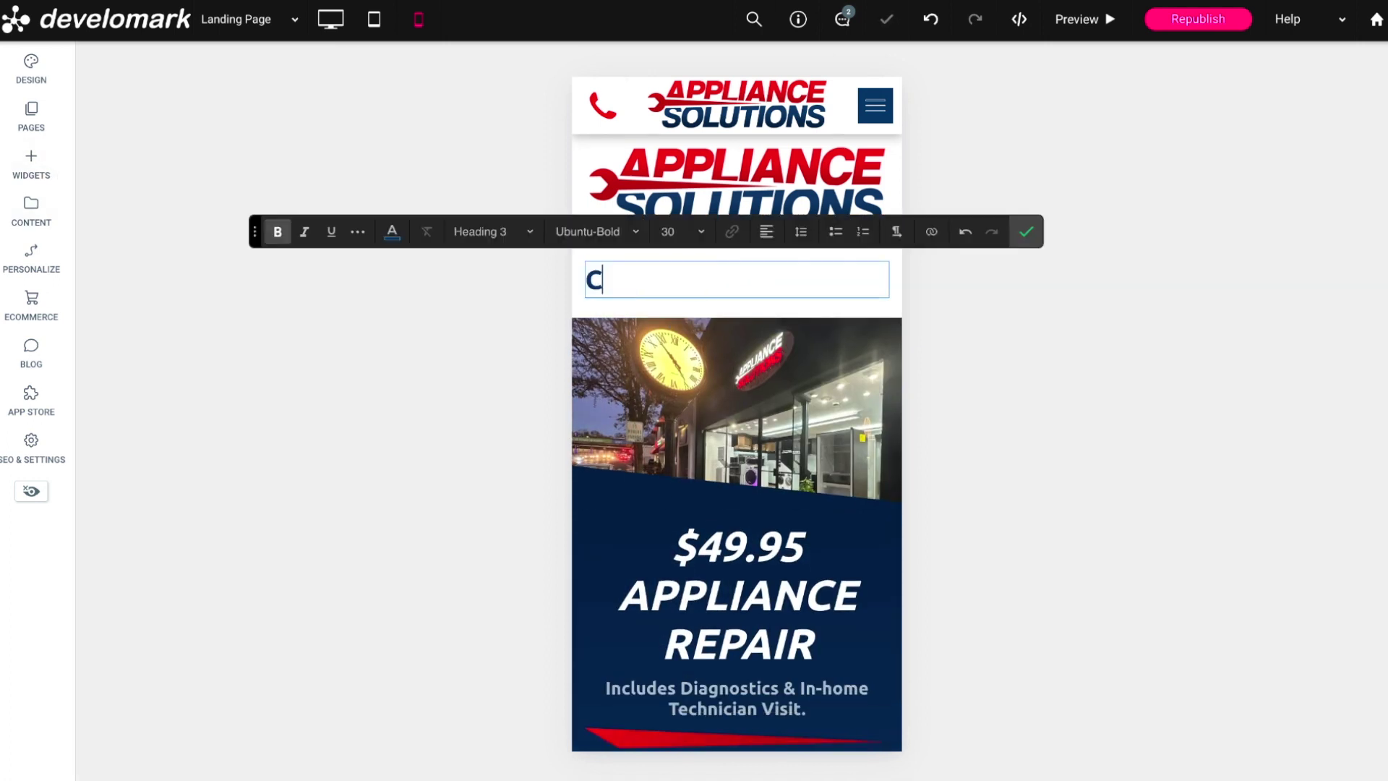
triple_click(737, 279)
left_click(766, 232)
left_click(780, 285)
left_click_drag(684, 279, 853, 280)
left_click(731, 232)
left_click(632, 583)
left_click(632, 635)
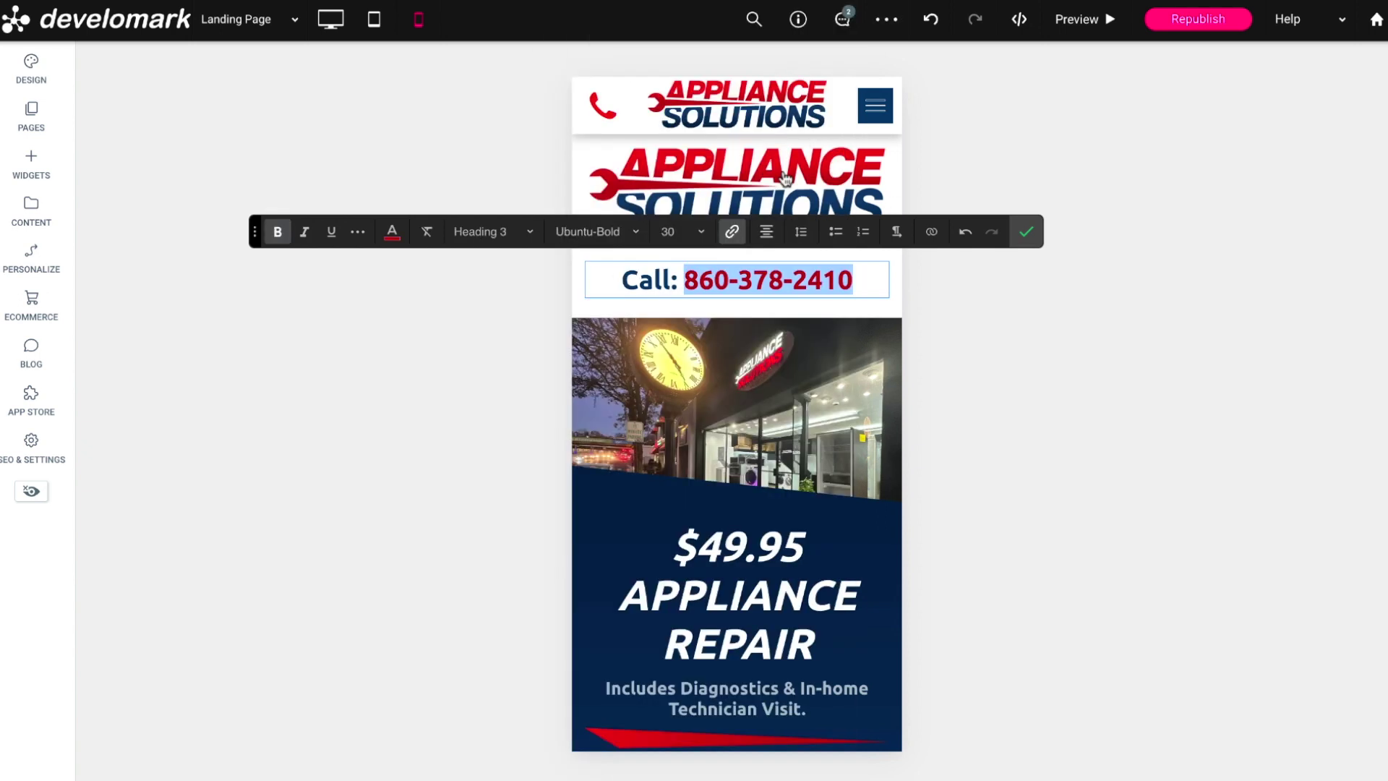
right_click(578, 253)
left_click(604, 318)
left_click(496, 274)
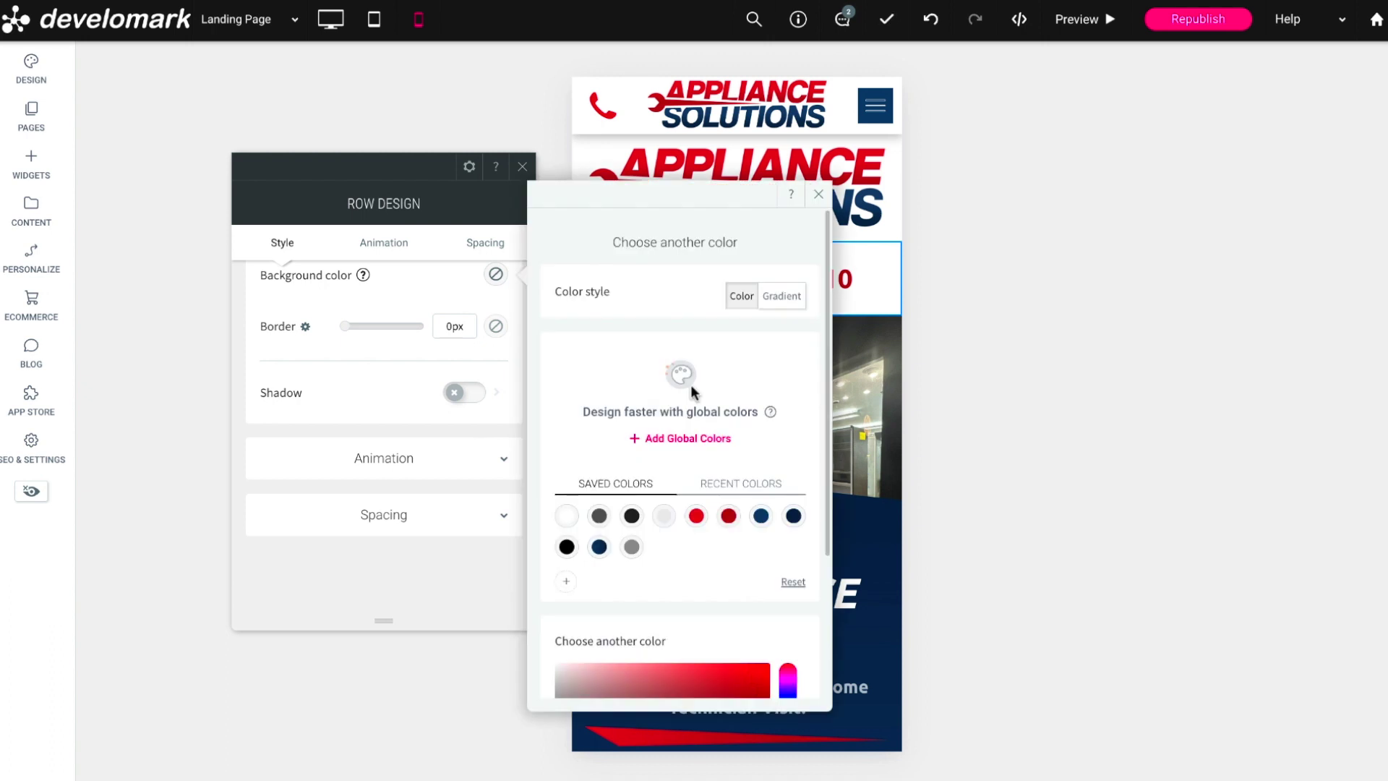
left_click(521, 169)
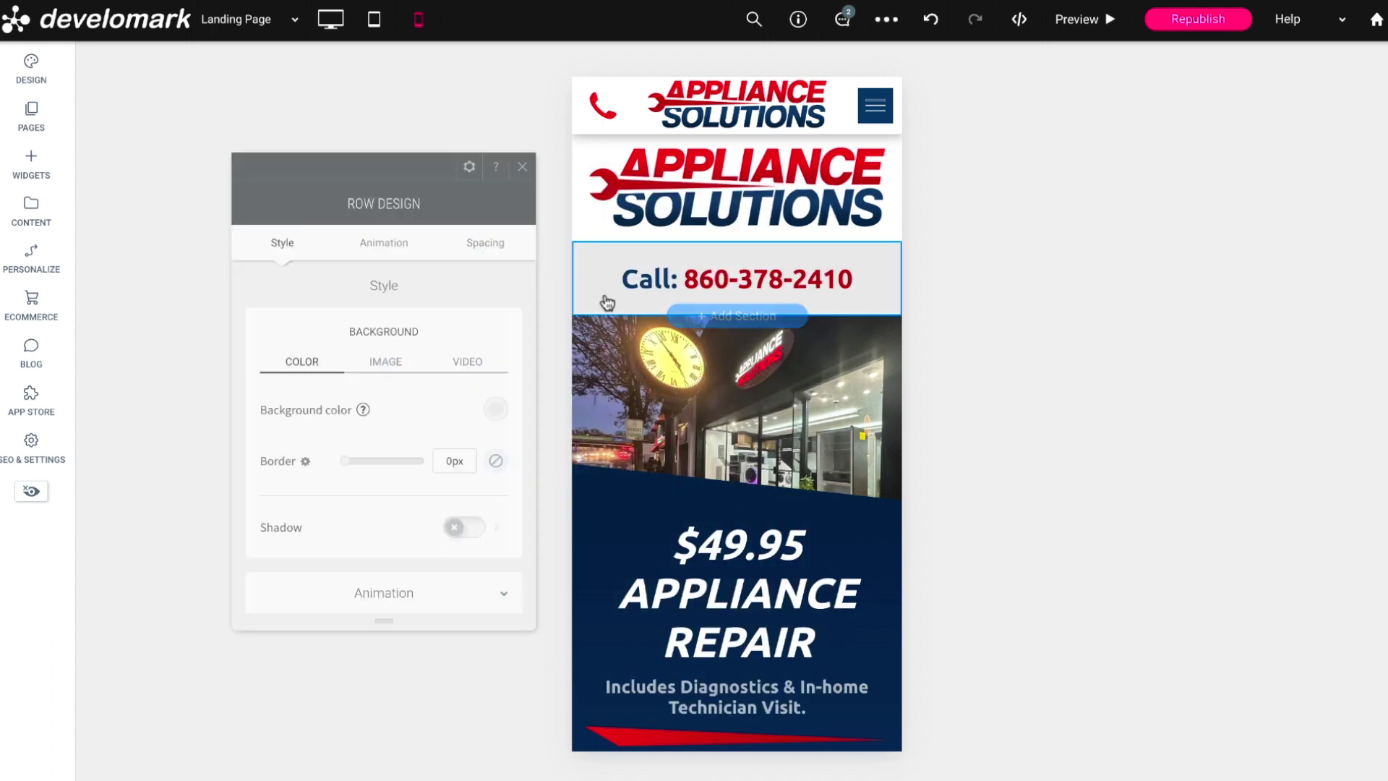
Step: Link the logo image to the Landing Page instead of Home
left_click(737, 189)
left_click(397, 564)
left_click(598, 485)
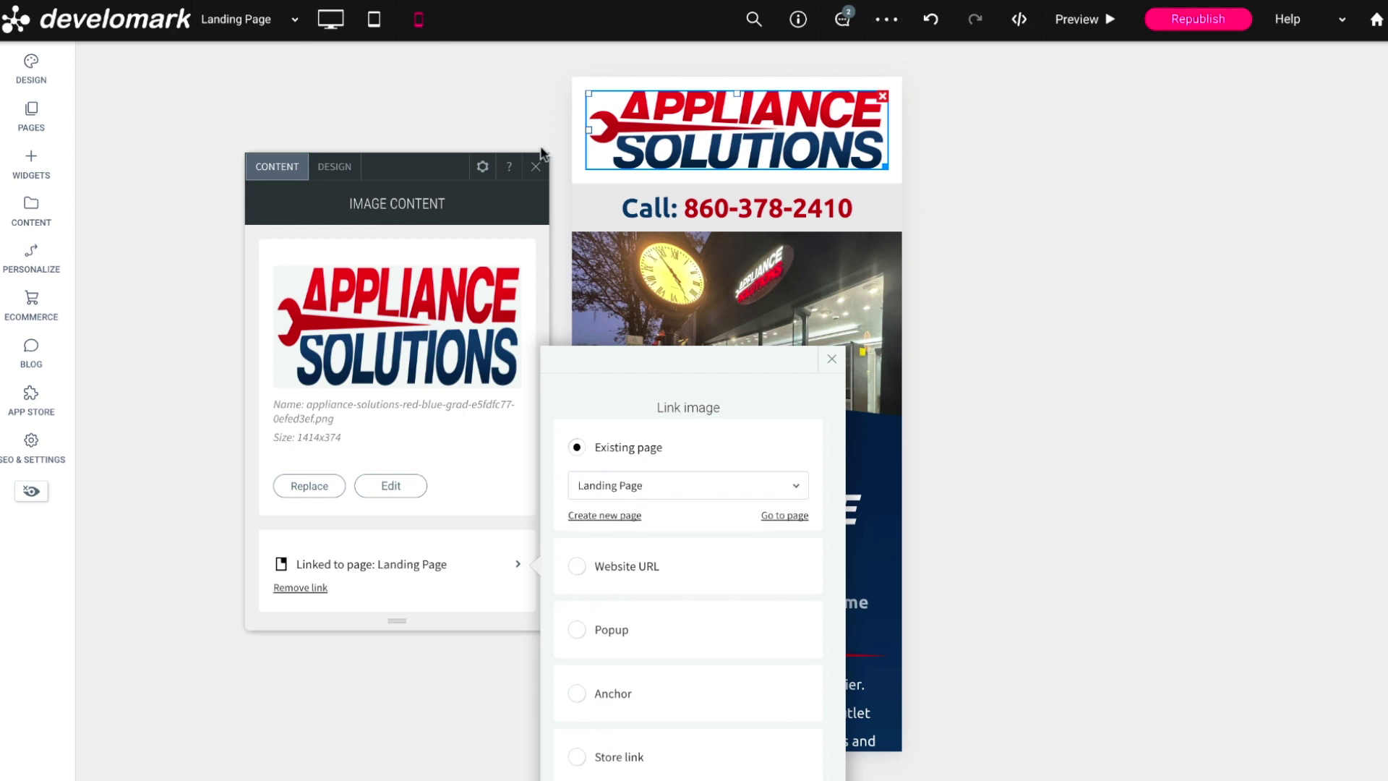
left_click(535, 166)
Step: Copy the Schedule Repair button and paste it into the footer
scroll(783, 493, "down", 5)
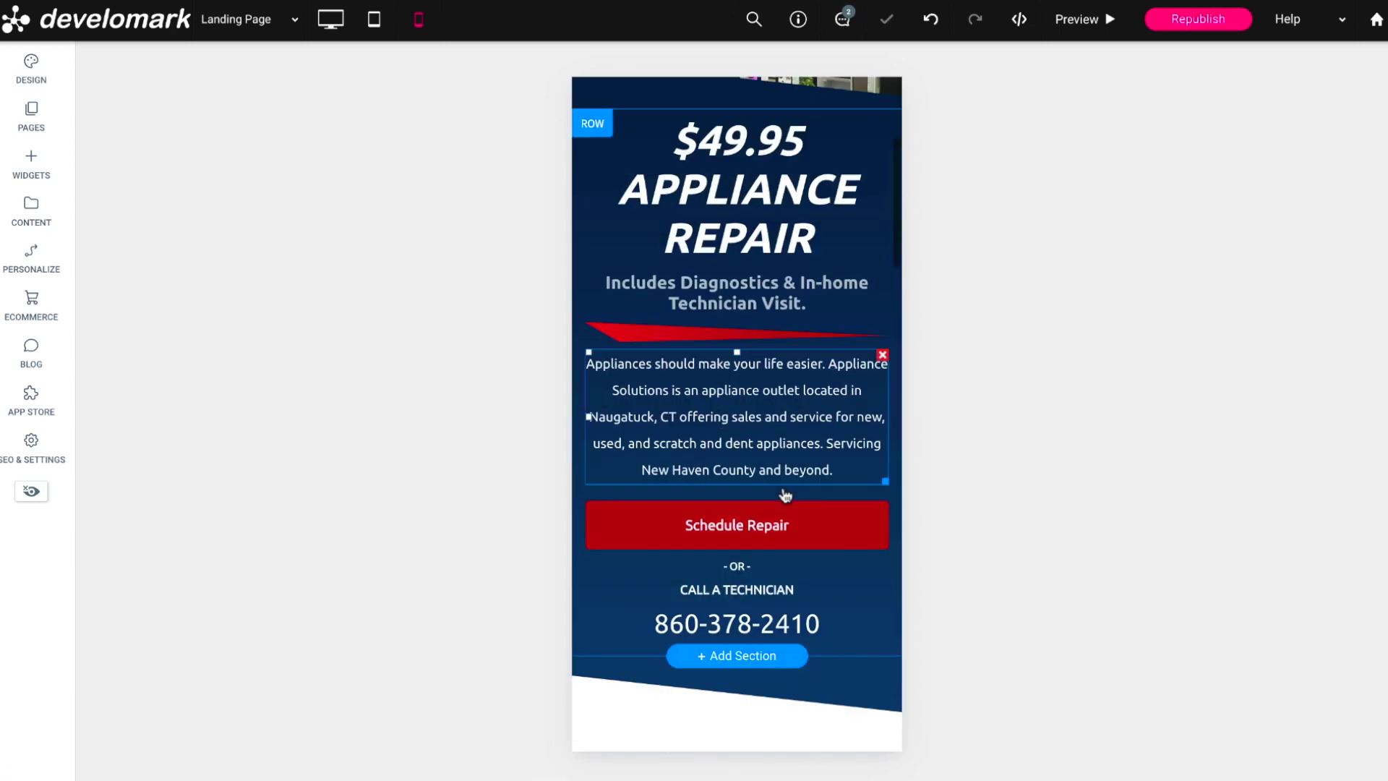
right_click(757, 494)
left_click(804, 310)
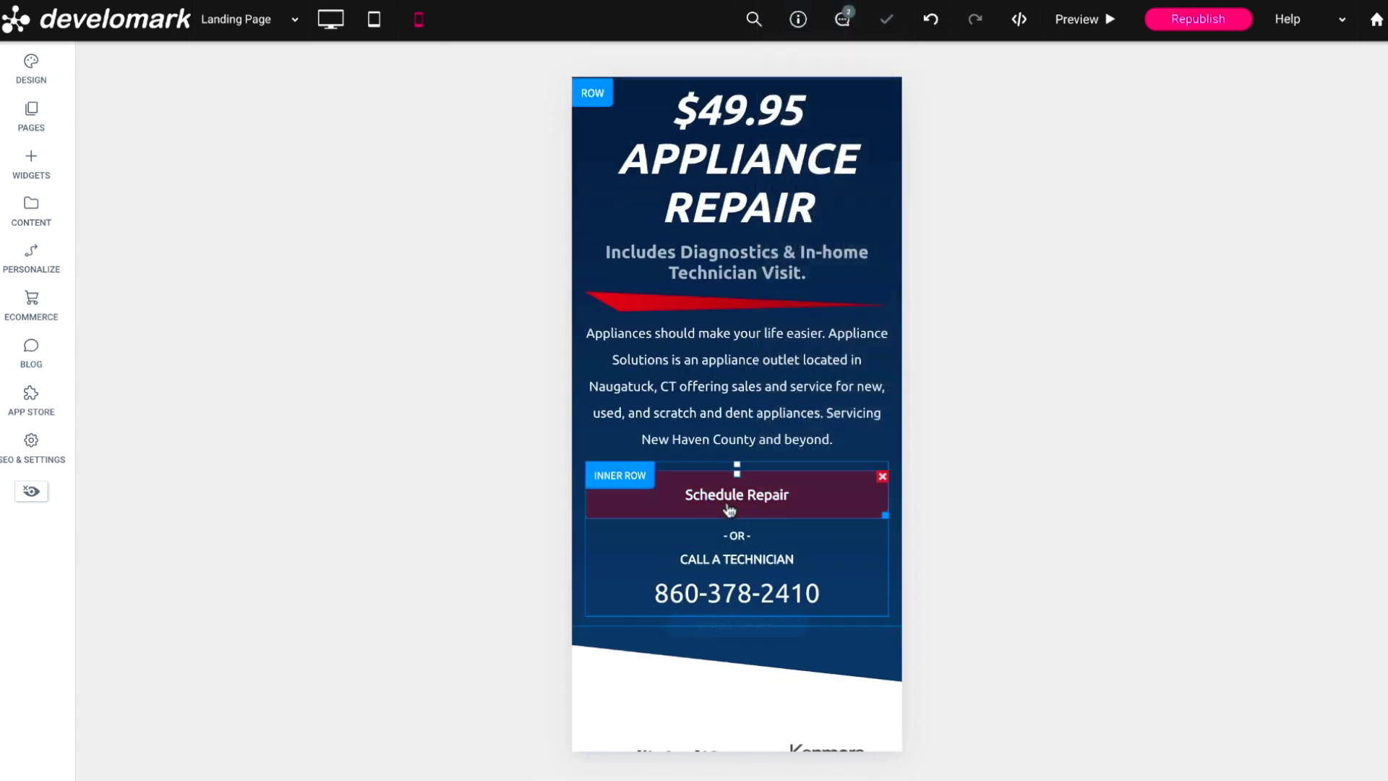
scroll(723, 513, "down", 10)
left_click(717, 659)
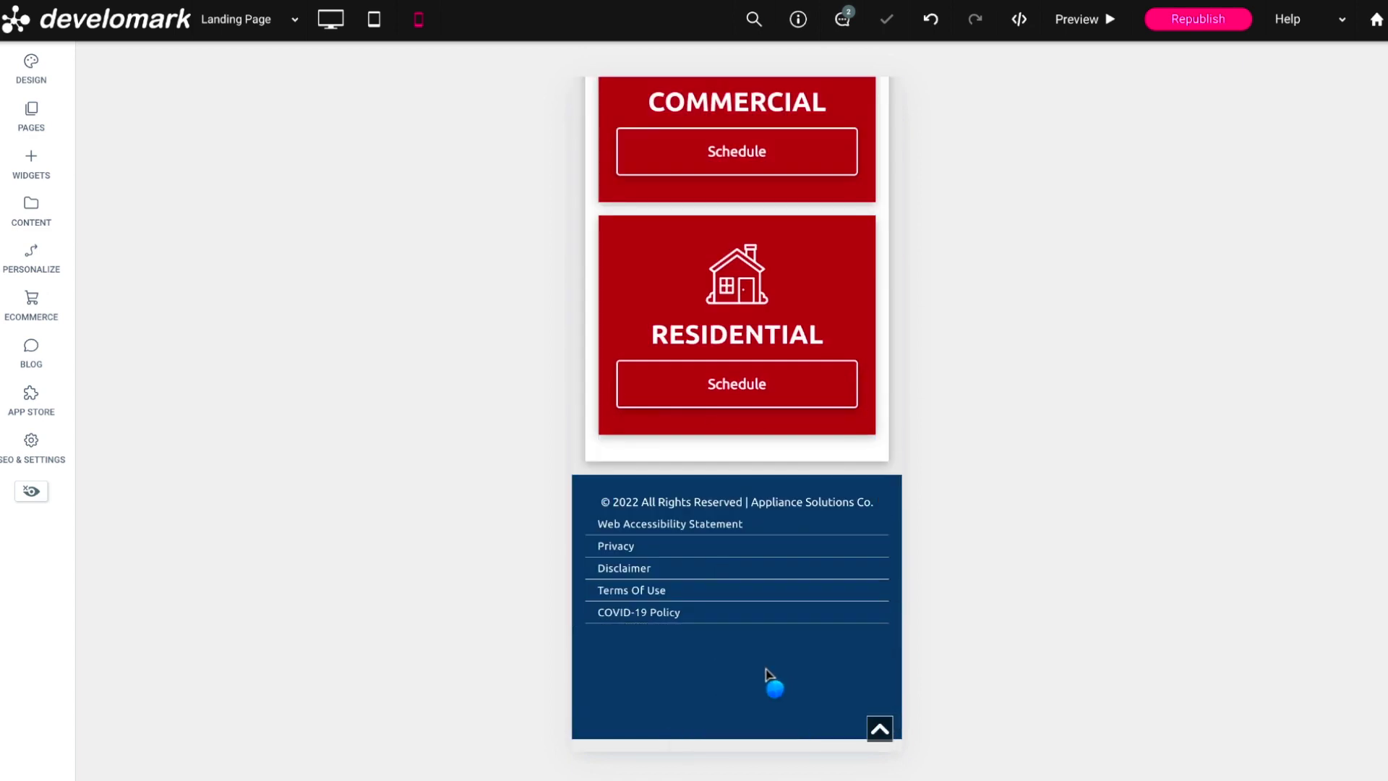
left_click(351, 537)
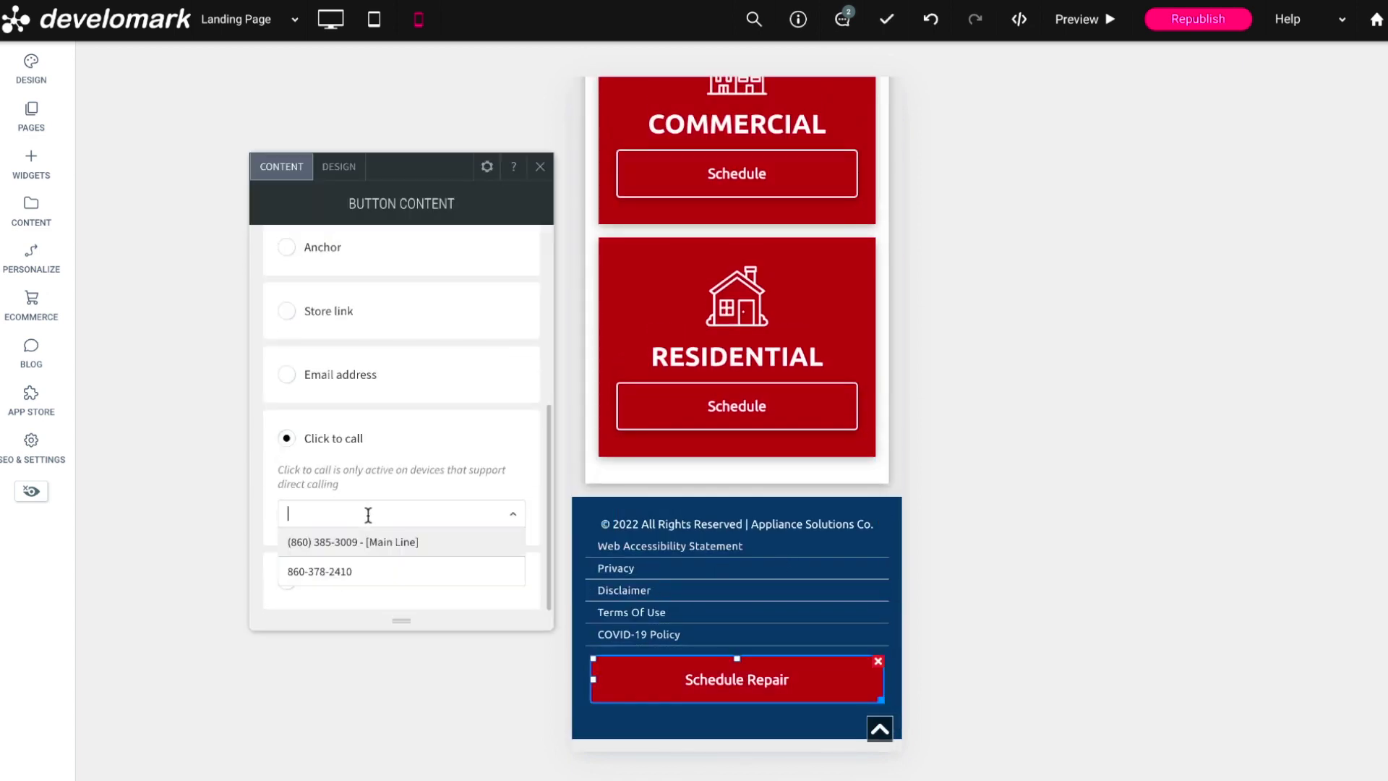
left_click(350, 570)
scroll(443, 471, "up", 5)
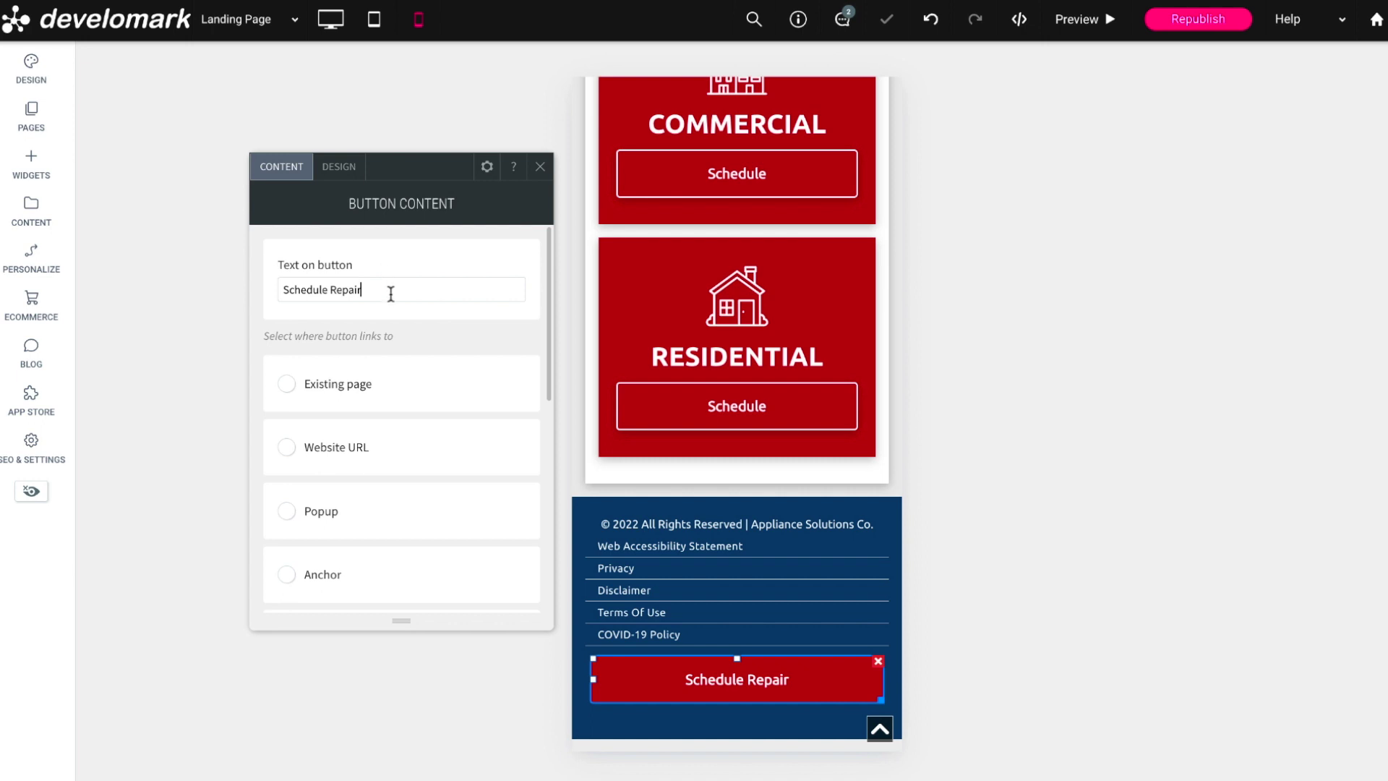
scroll(403, 383, "down", 5)
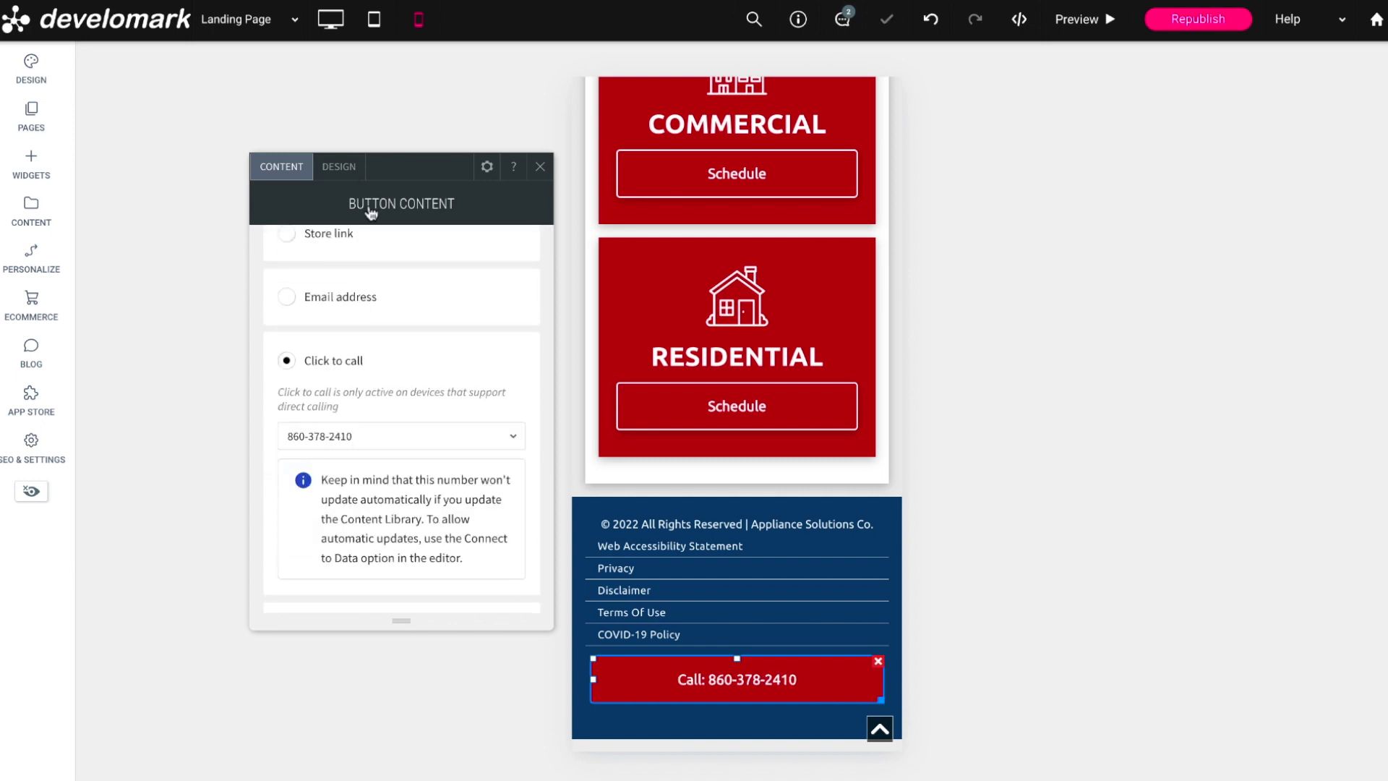
Step: Make the call button float at bottom centre, shown on this page only
left_click(339, 166)
scroll(431, 325, "down", 3)
scroll(467, 405, "down", 5)
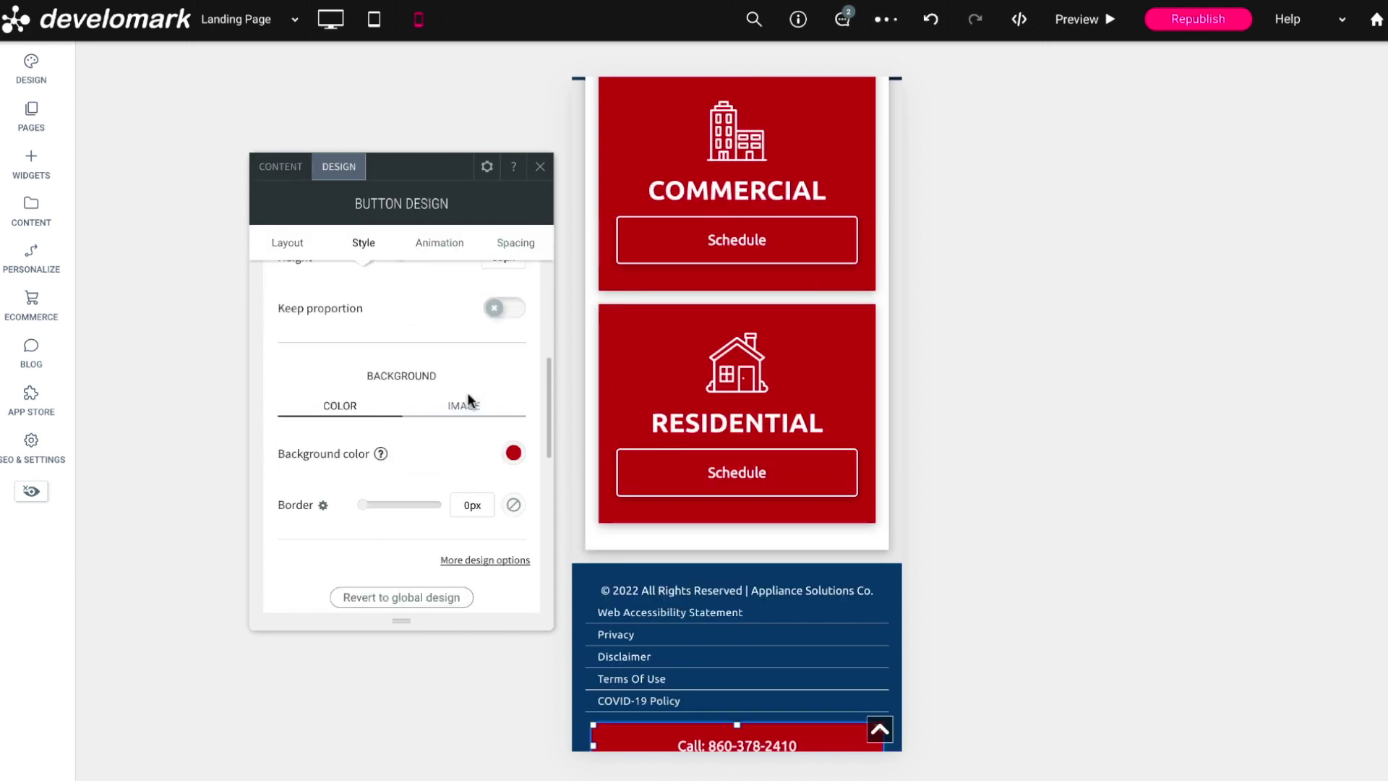
left_click(494, 412)
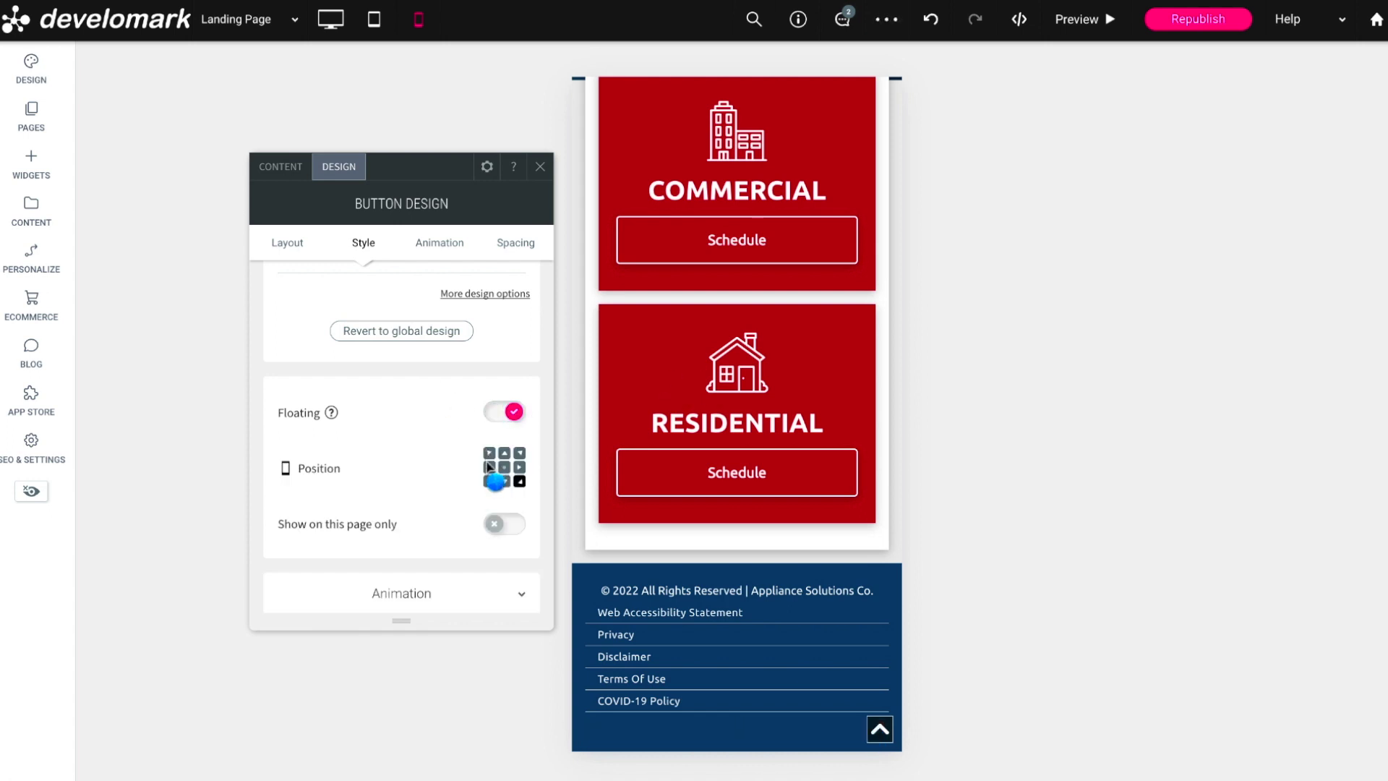
left_click_drag(509, 481, 533, 434)
scroll(533, 434, "down", 2)
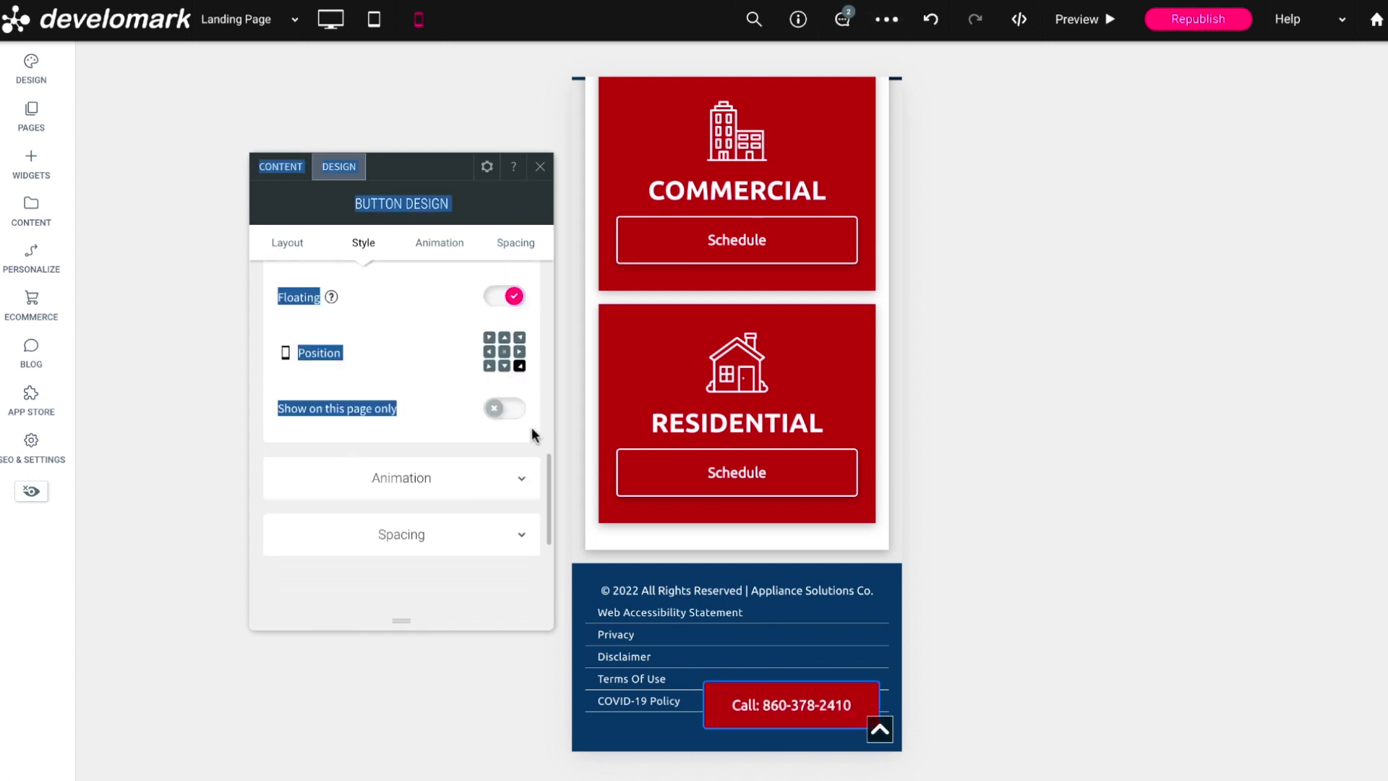
left_click(504, 366)
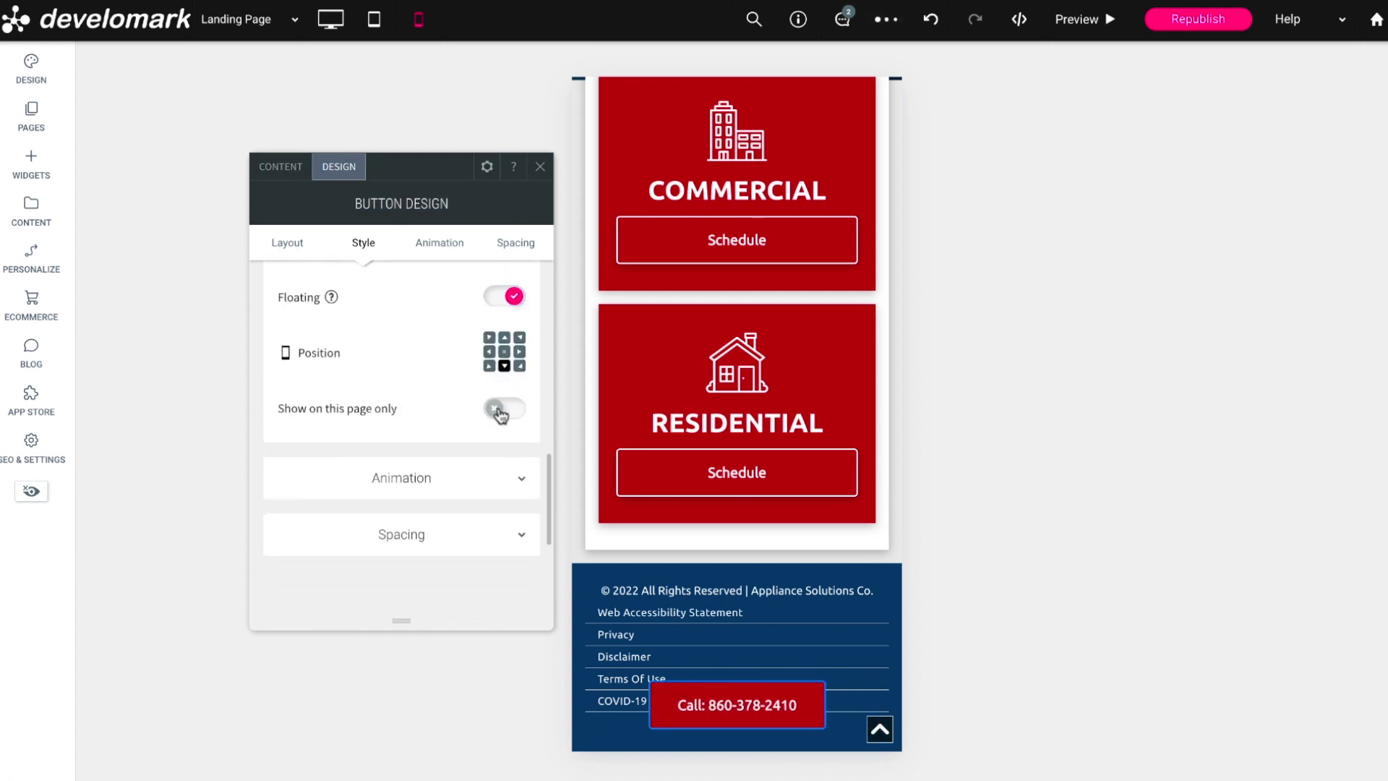
left_click(540, 170)
left_click(112, 315)
Step: Set the booking calendar row as a page anchor named Residential Repair
left_click(180, 627)
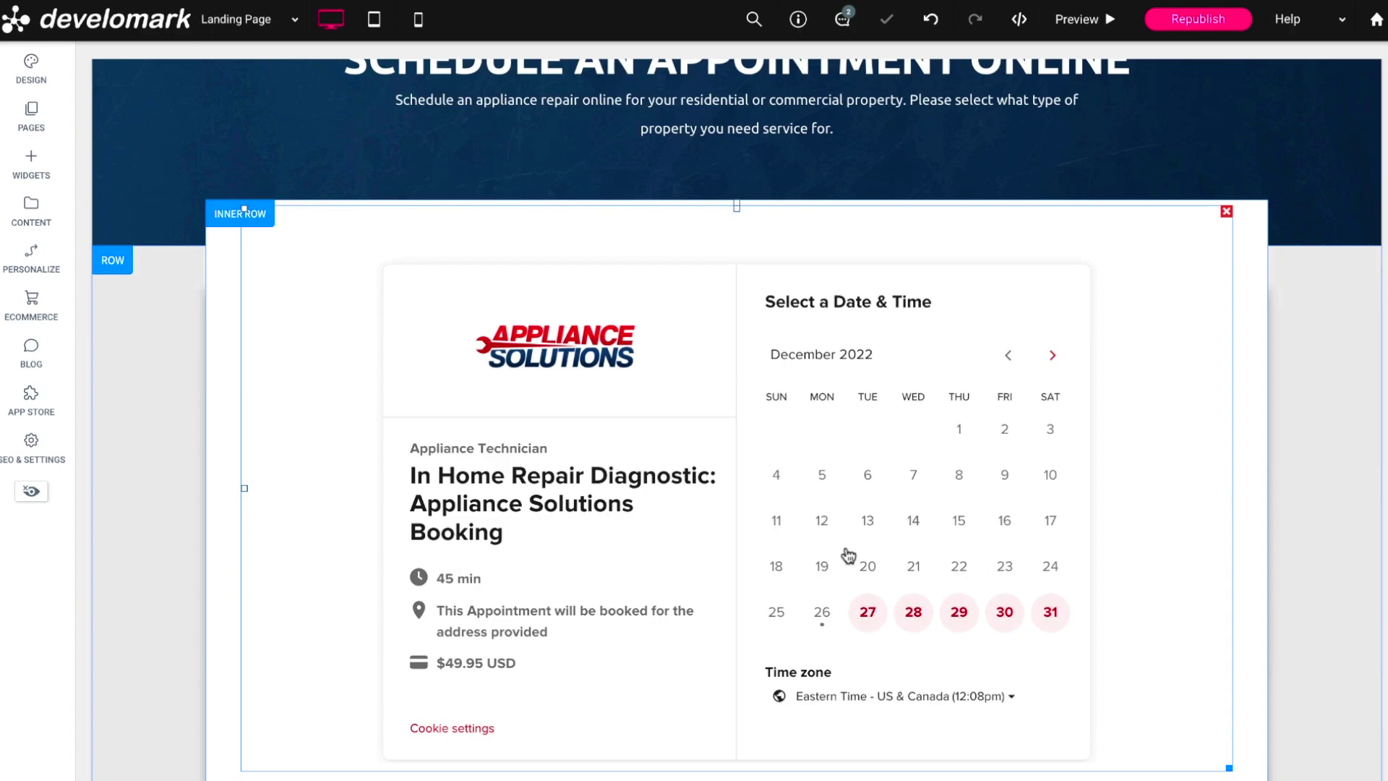
left_click(113, 165)
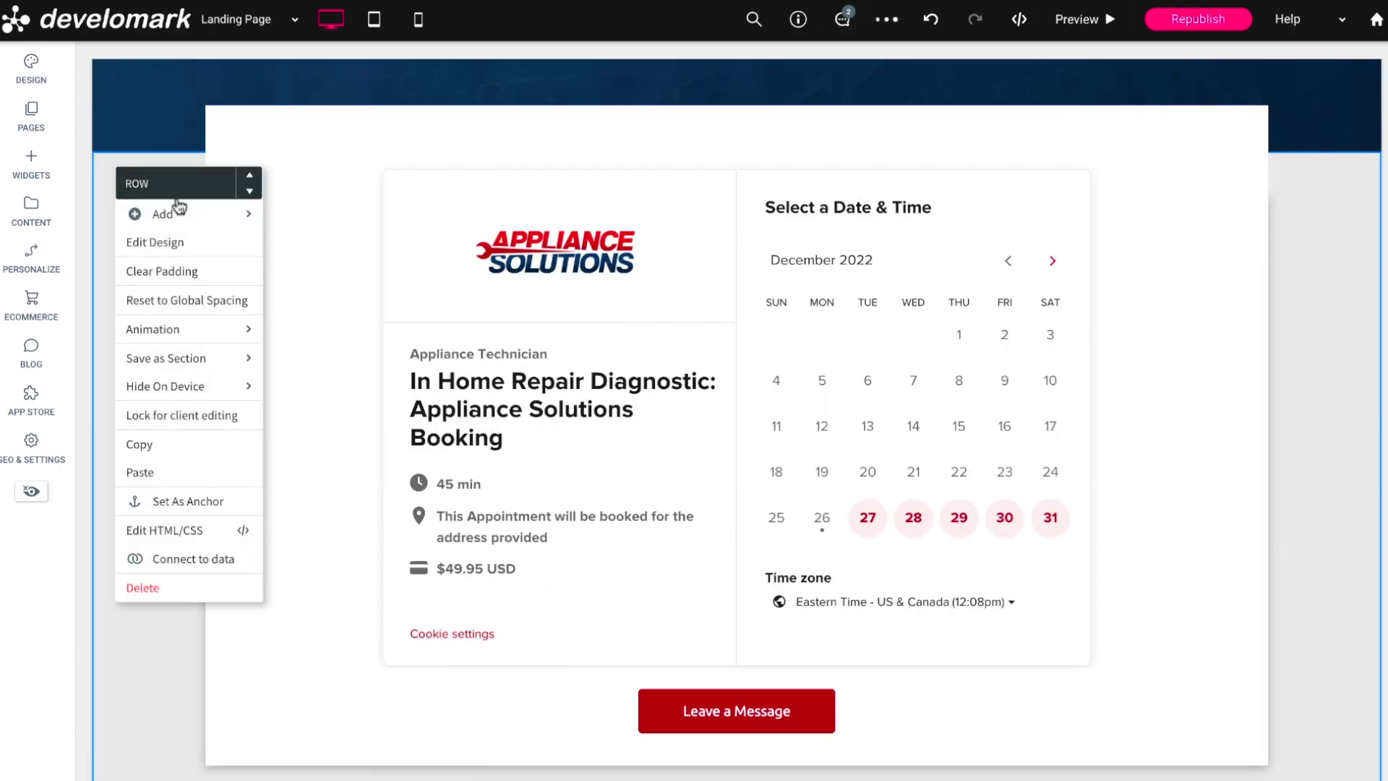
left_click(173, 499)
left_click(712, 448)
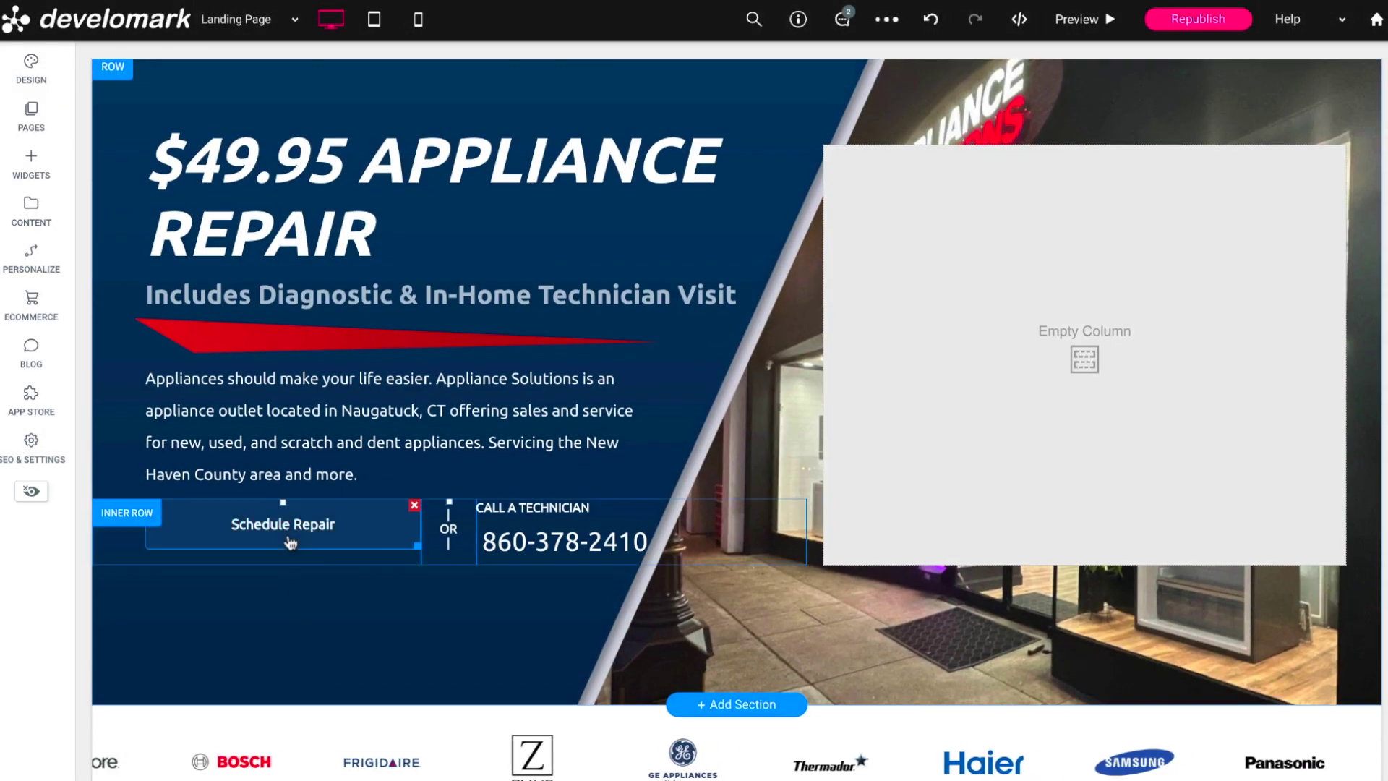
Step: Link the Schedule Repair button to the Residential Repair anchor
left_click(290, 542)
scroll(617, 465, "down", 3)
left_click(631, 452)
left_click(644, 480)
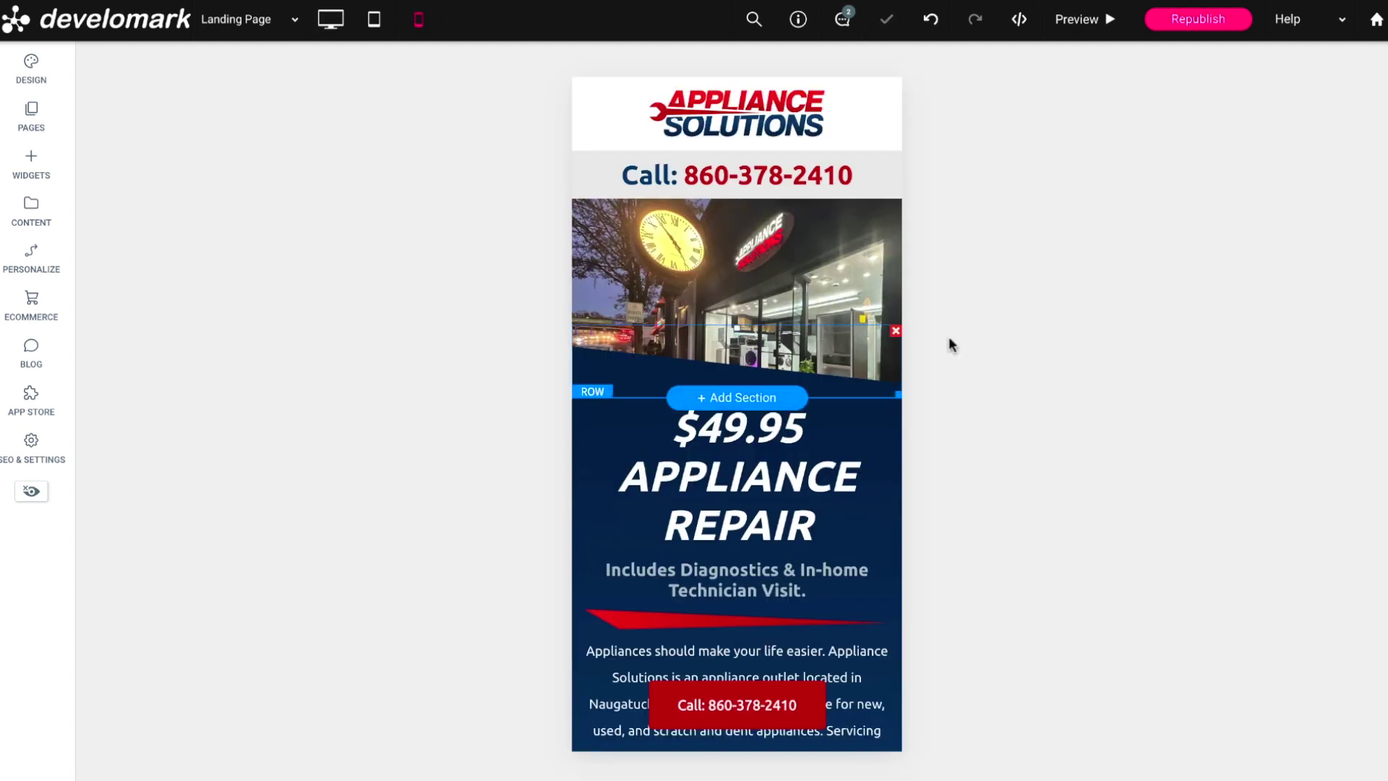
scroll(806, 410, "down", 10)
scroll(788, 490, "down", 15)
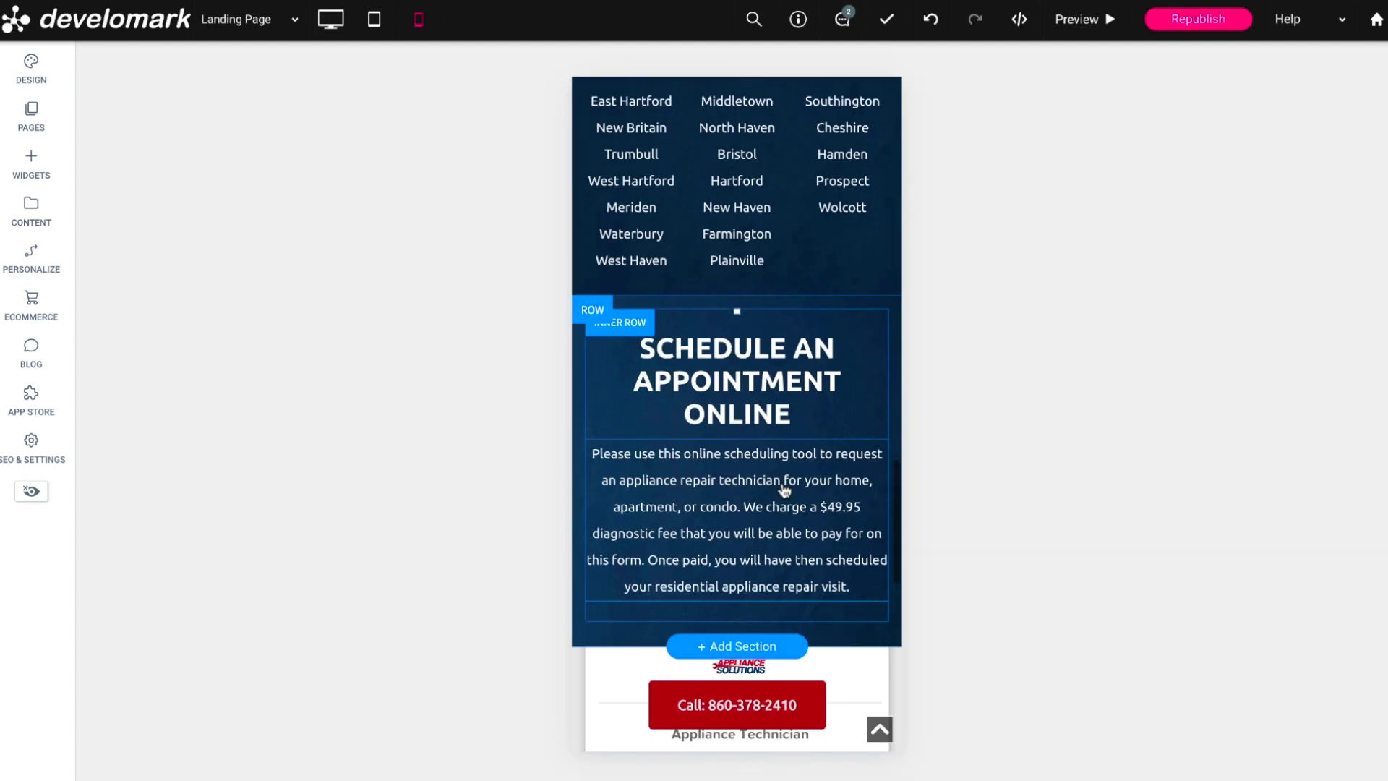
Step: Bold the words 'New Haven County' in the hero paragraph
left_click(816, 671)
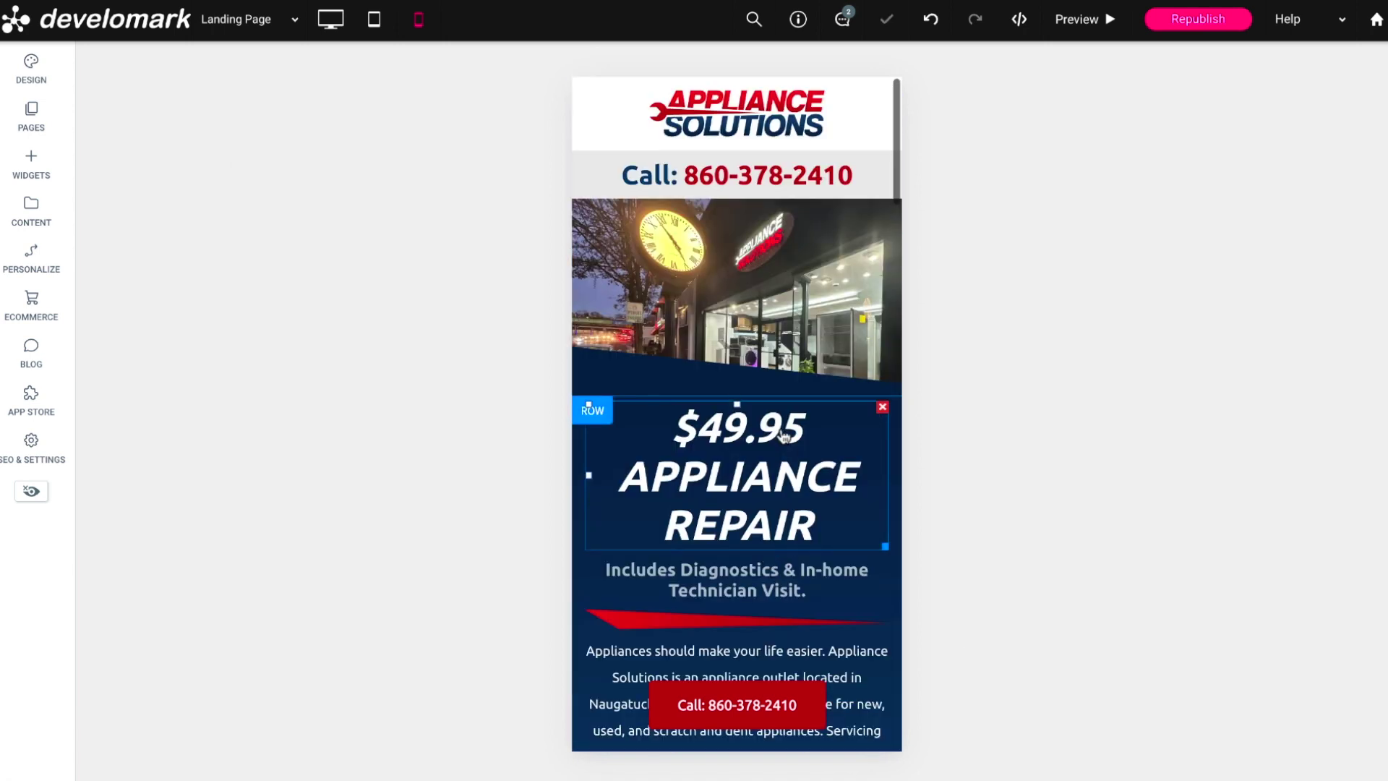
scroll(746, 521, "down", 3)
left_click(747, 520)
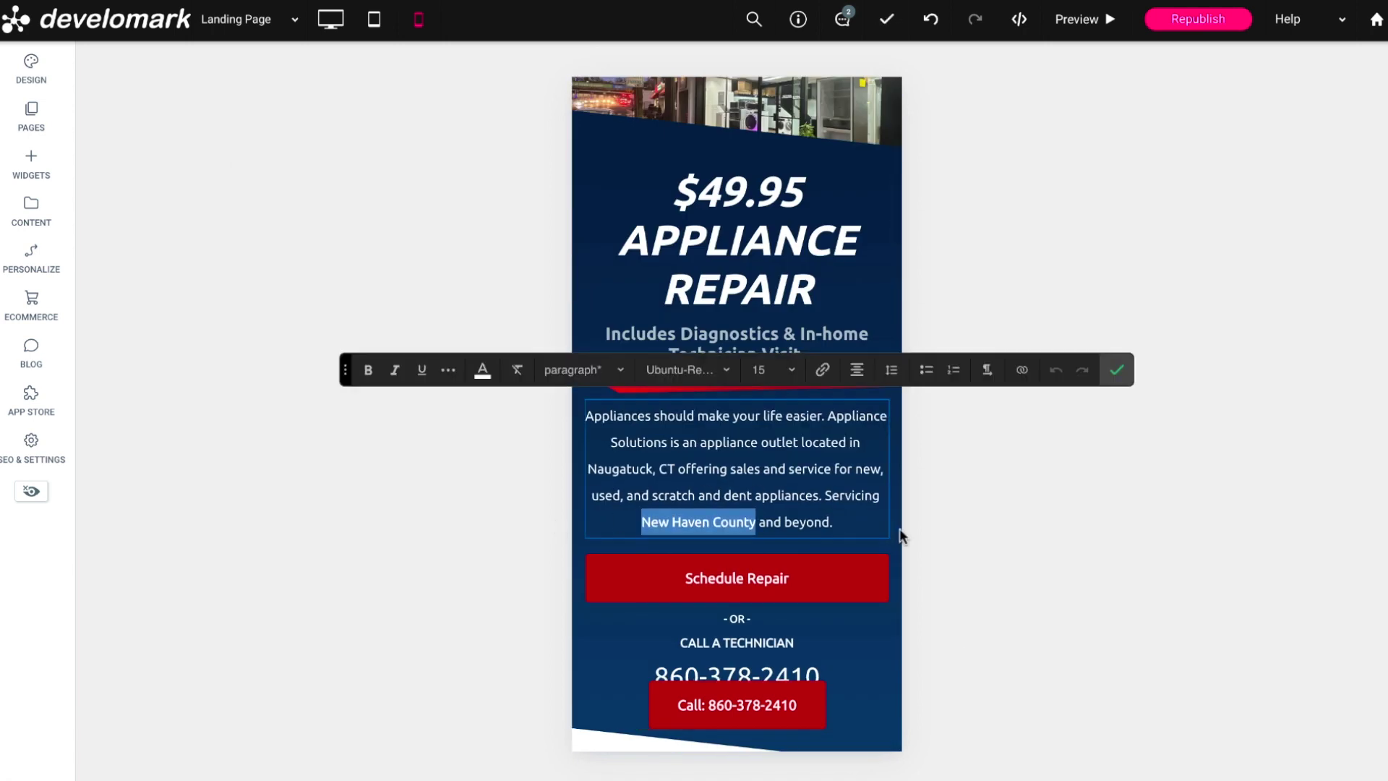
left_click(1090, 432)
left_click(735, 490)
scroll(765, 486, "down", 5)
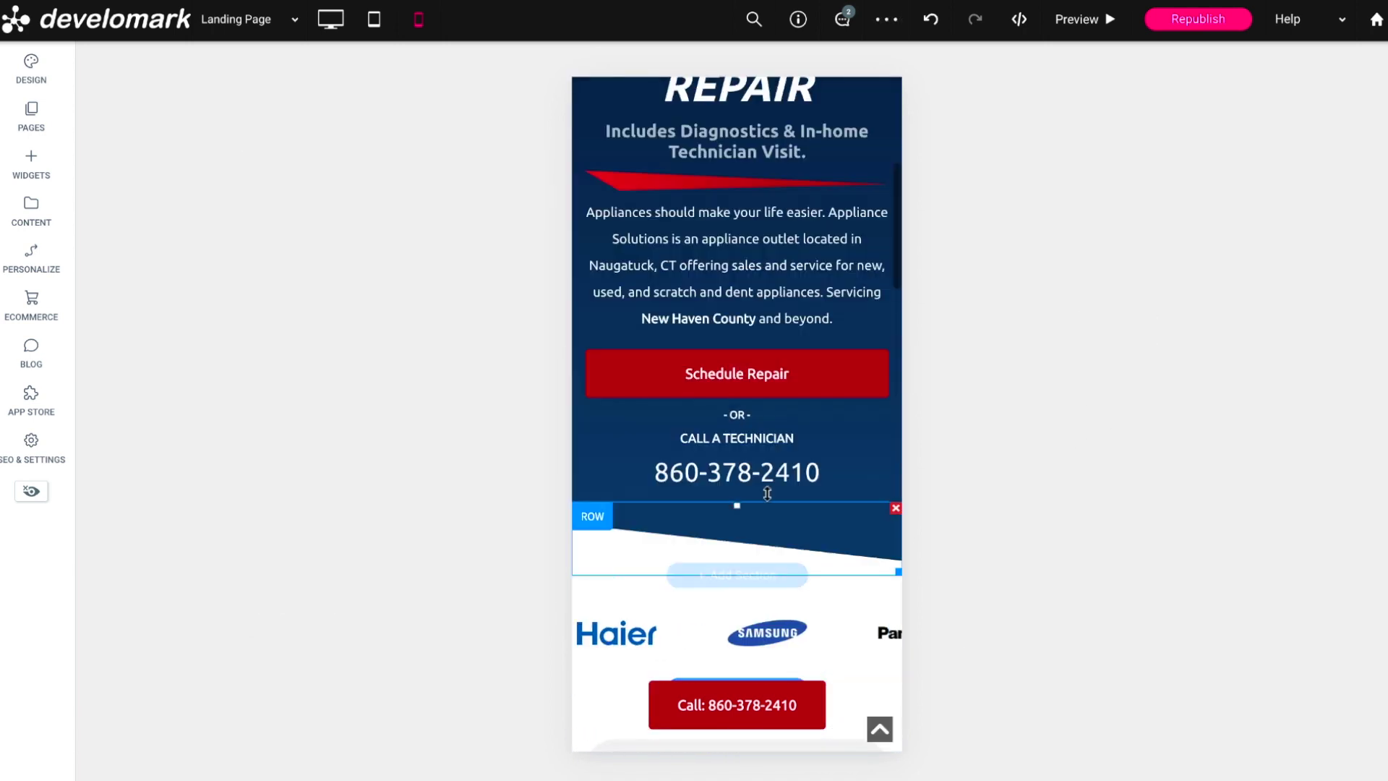
scroll(720, 470, "up", 10)
Step: Scroll through the mobile preview and republish the landing page
left_click(719, 470)
scroll(745, 181, "down", 10)
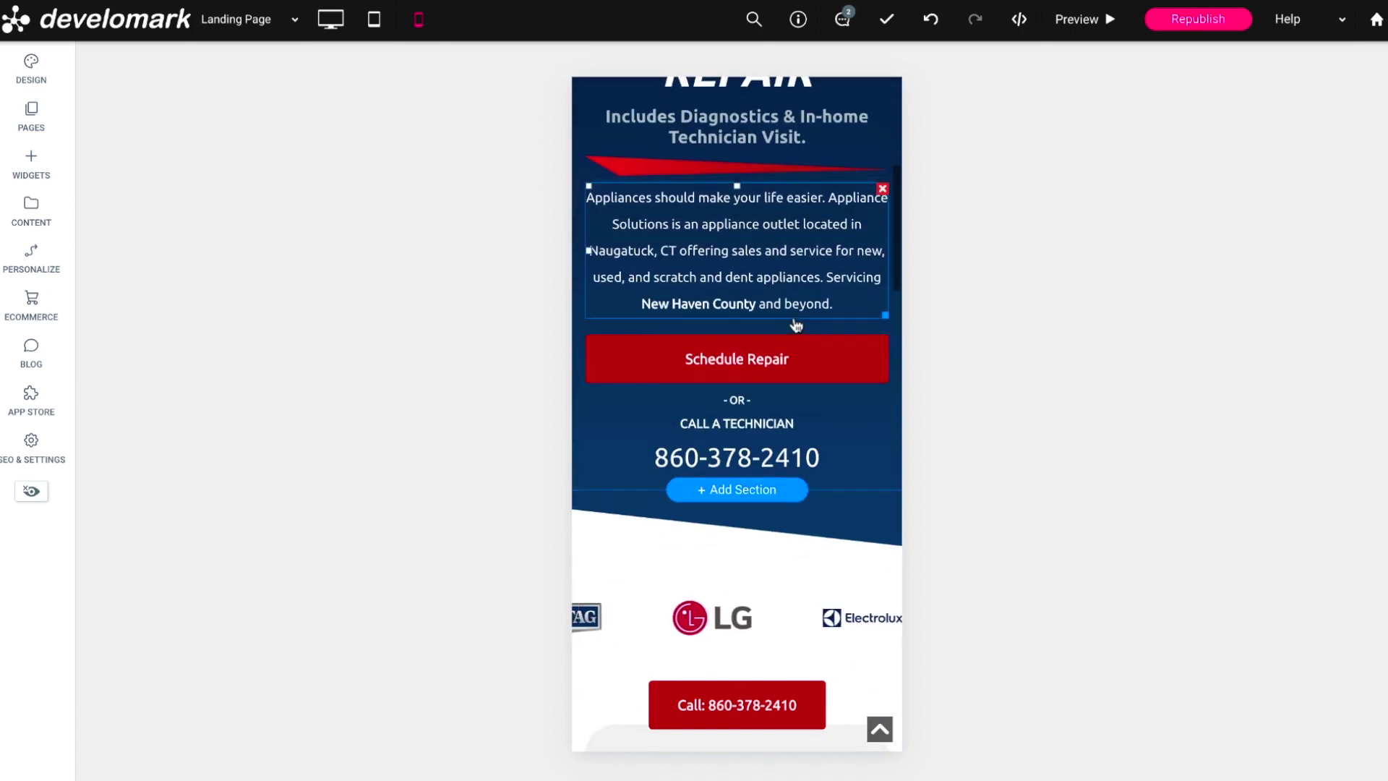
scroll(755, 210, "down", 15)
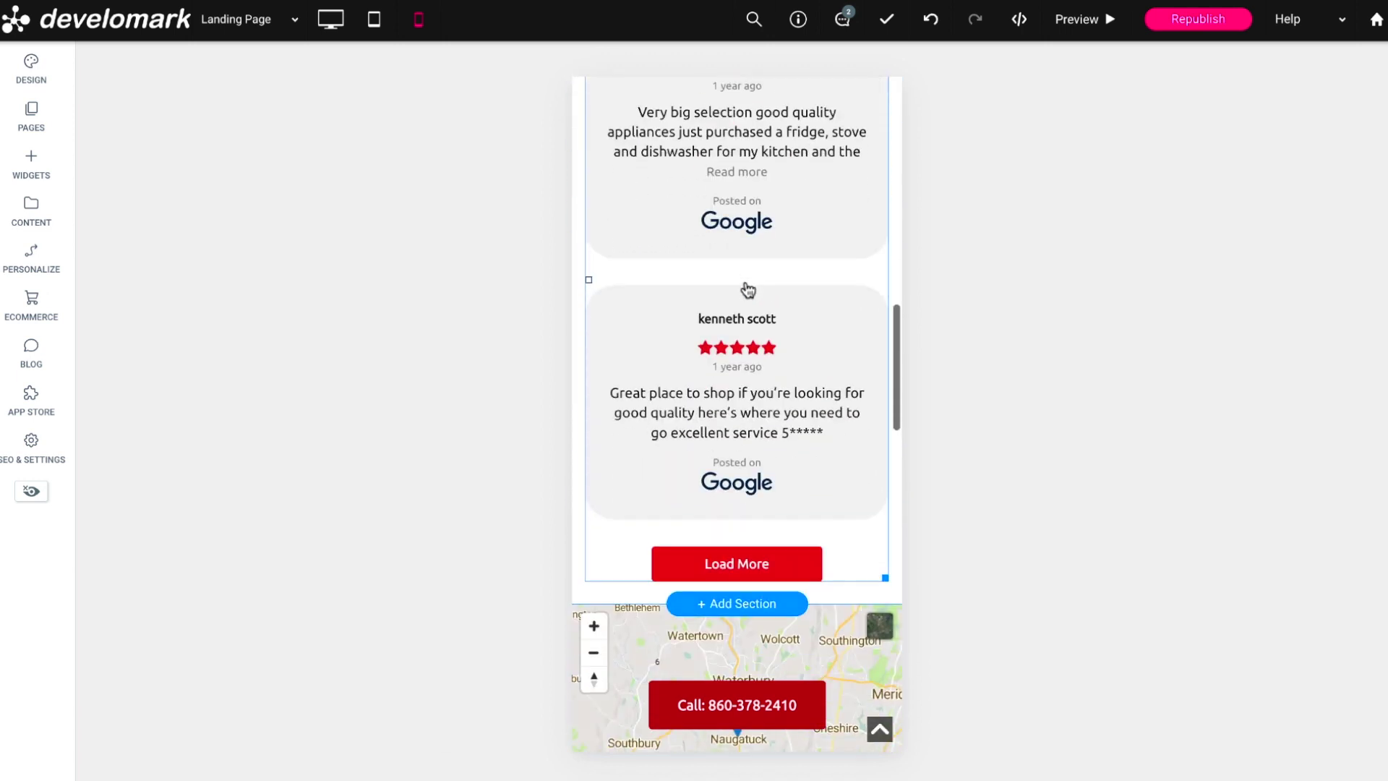
scroll(797, 297, "down", 15)
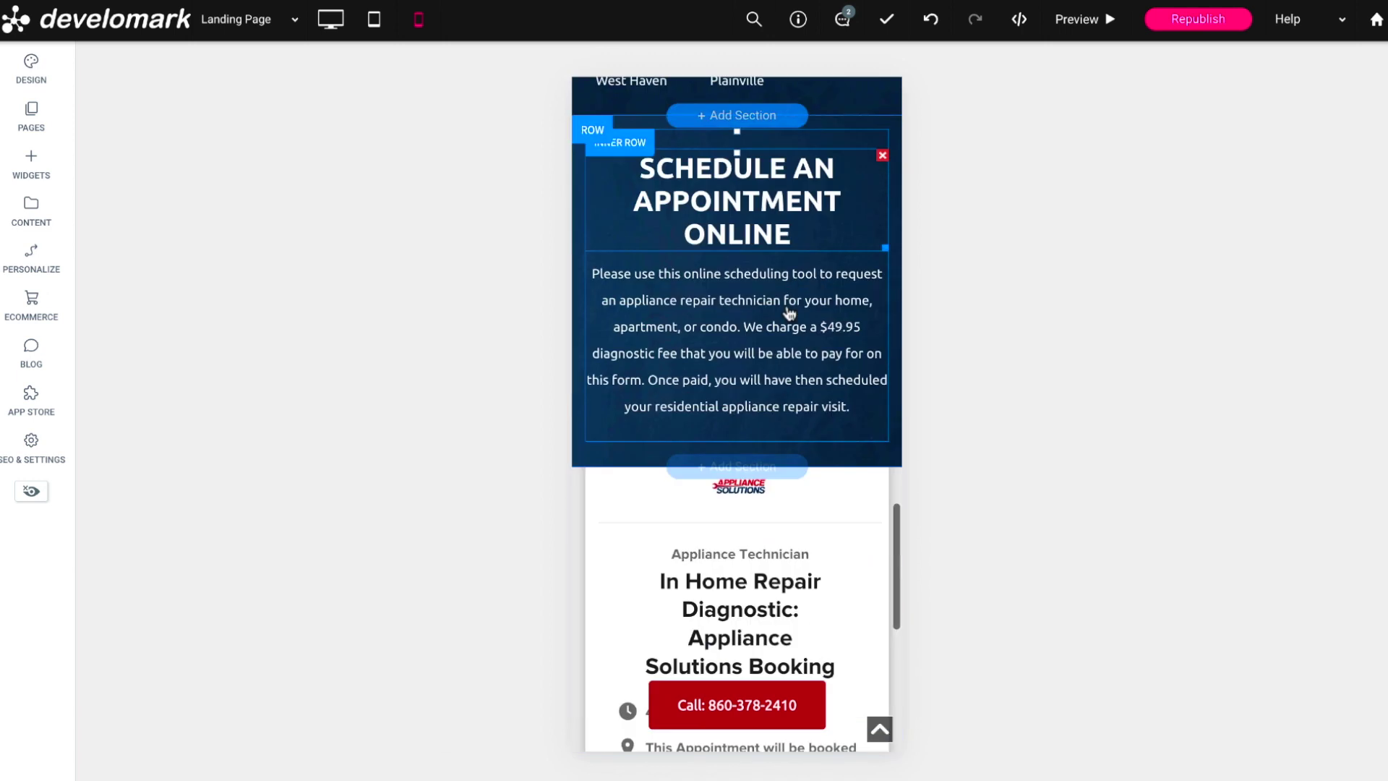
scroll(795, 313, "up", 7)
scroll(796, 313, "up", 20)
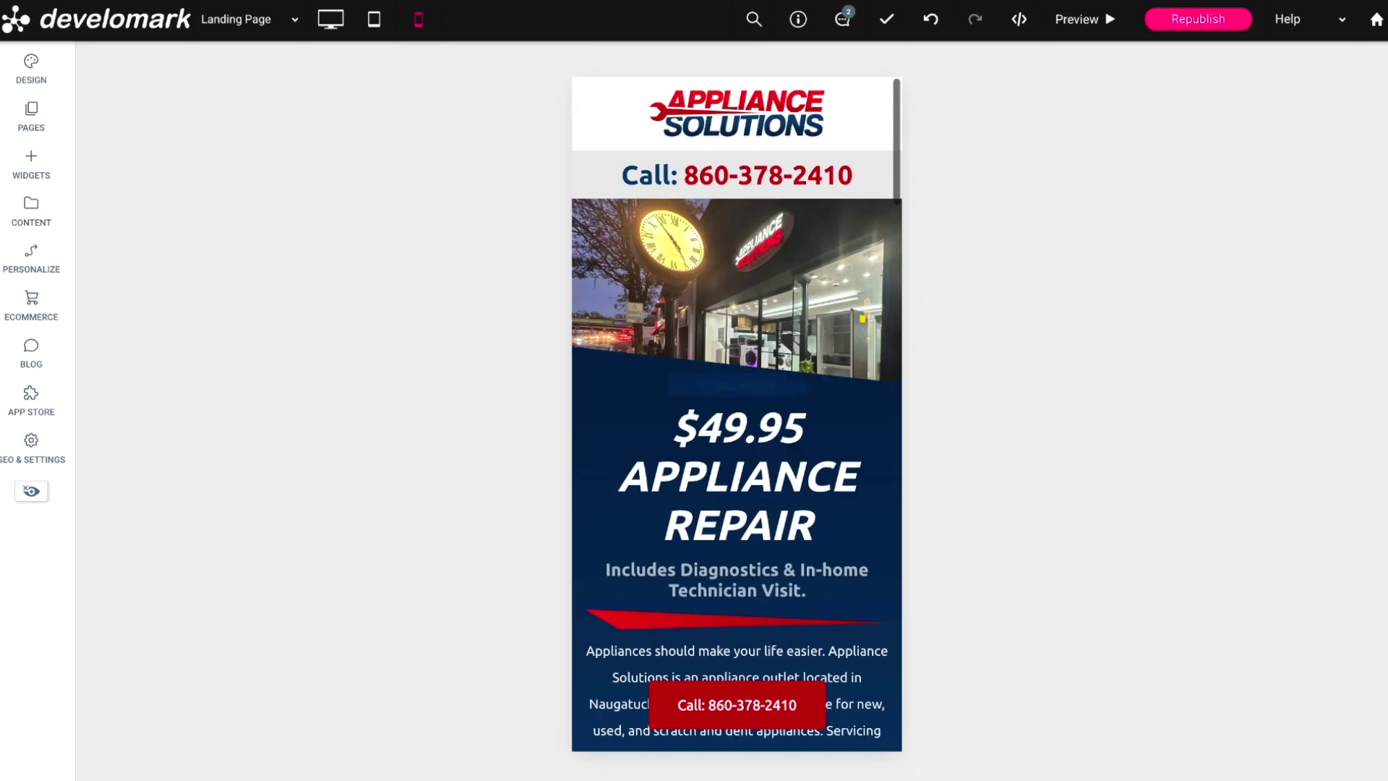
left_click(1190, 19)
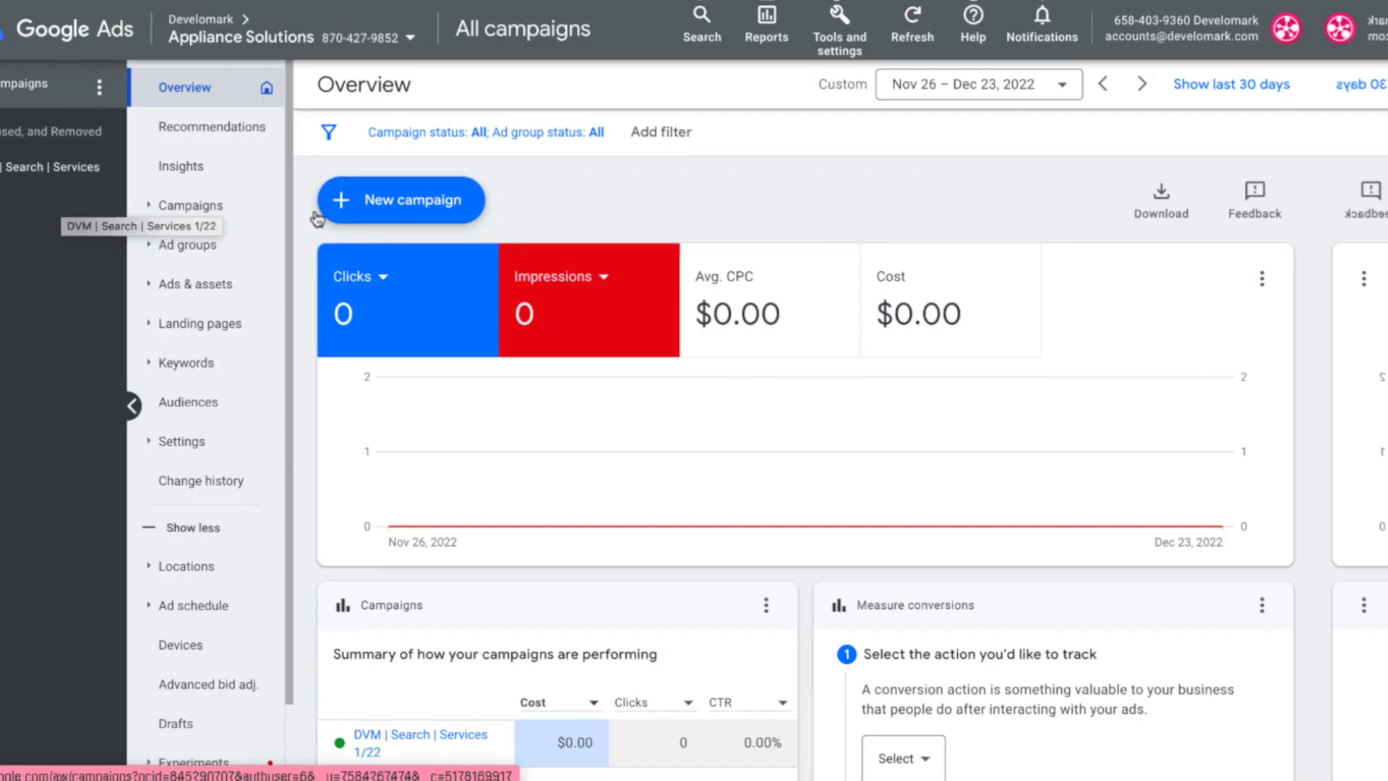
Step: Create a Search campaign without goal guidance, aimed at Website visits, and continue to Keywords and ads
left_click(410, 208)
left_click(377, 404)
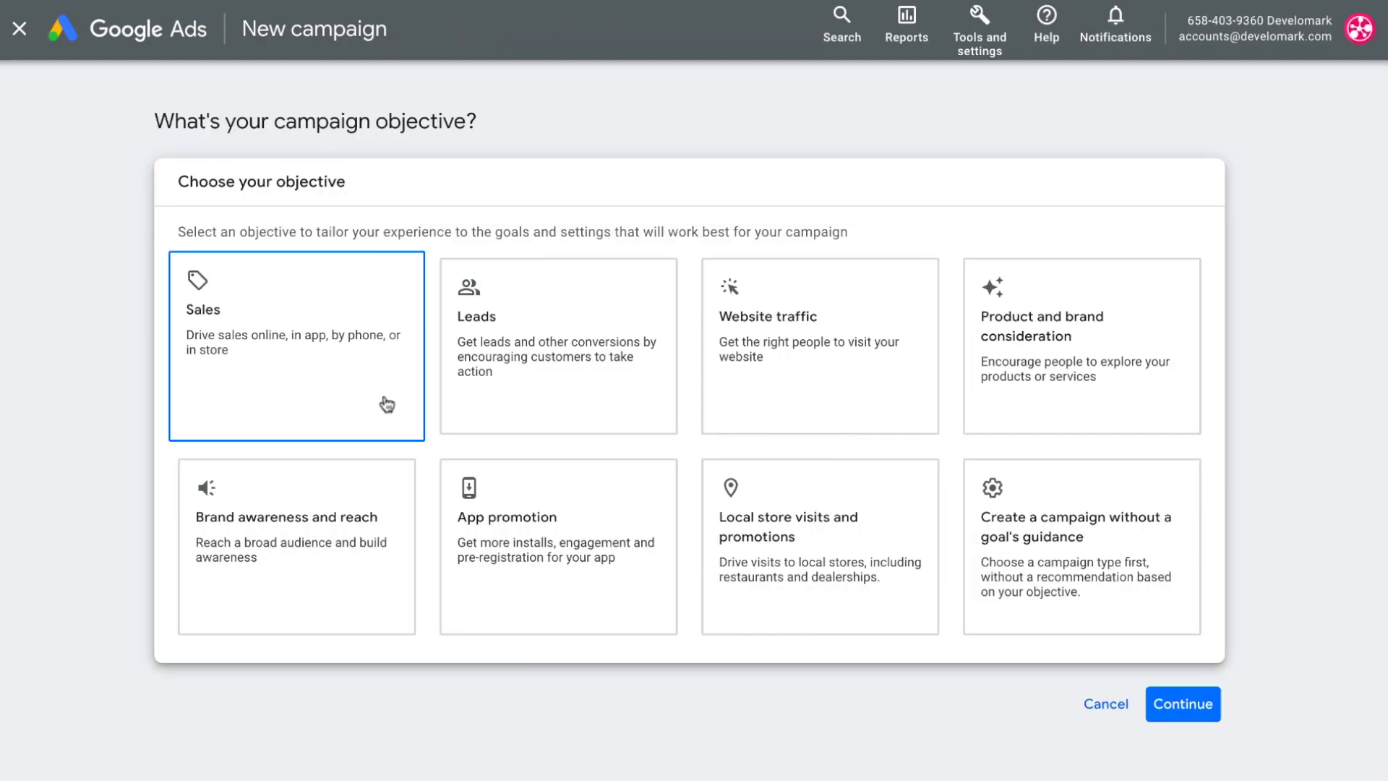
left_click(1032, 533)
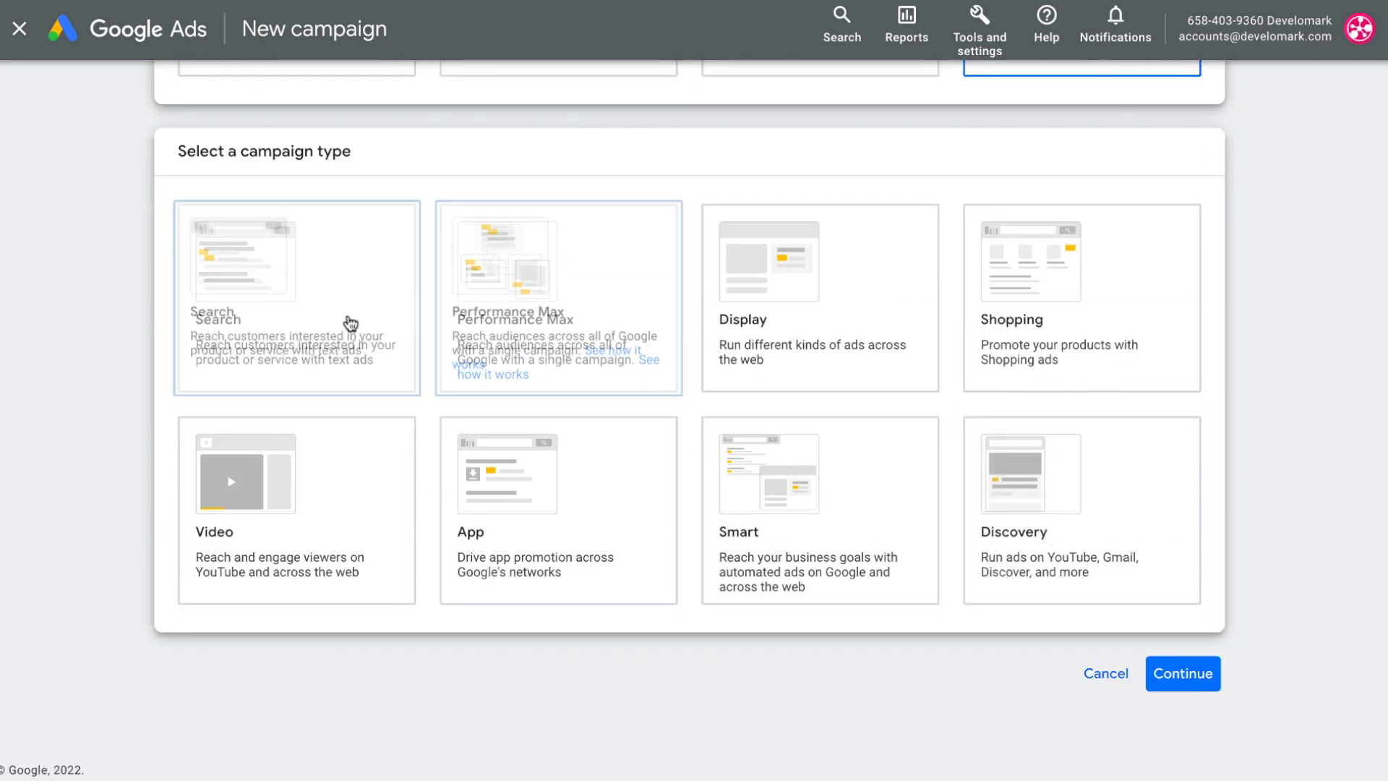
left_click(344, 325)
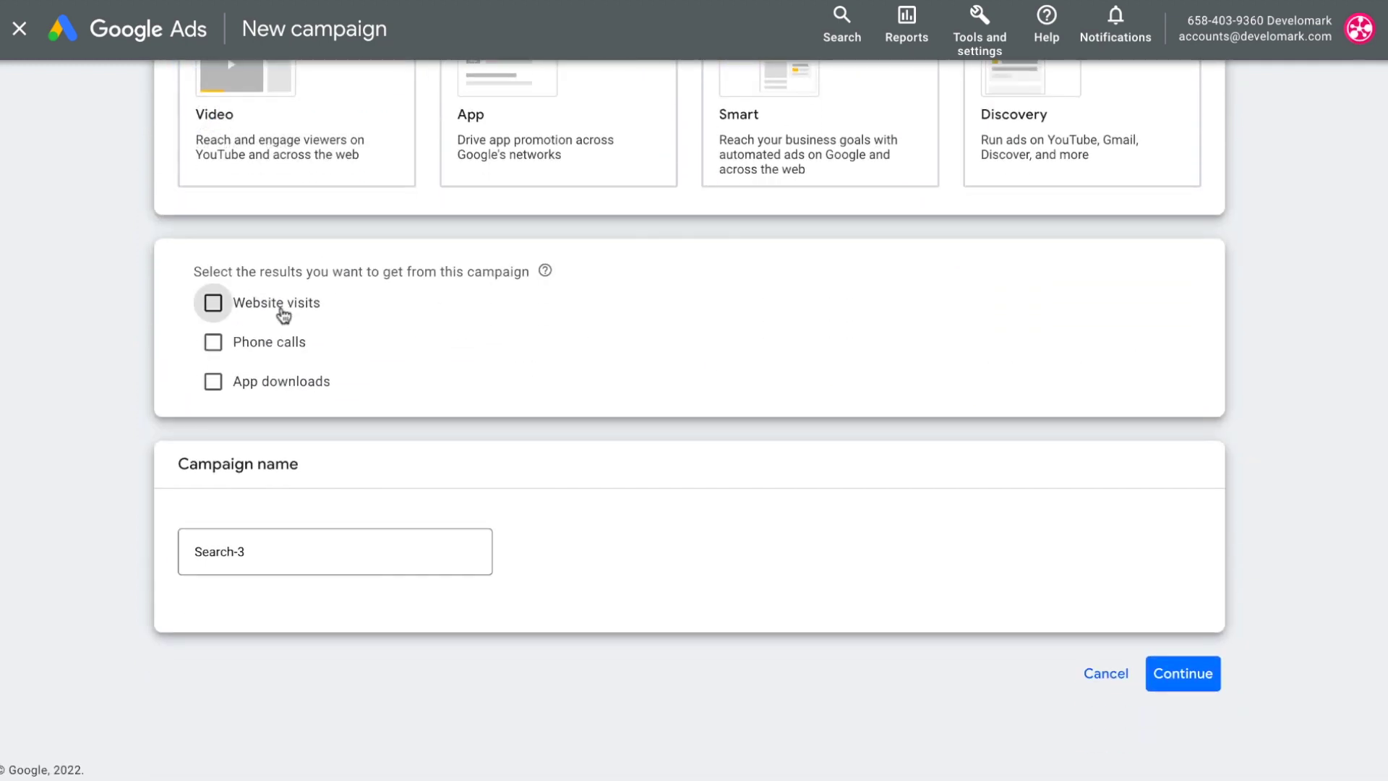
left_click(281, 307)
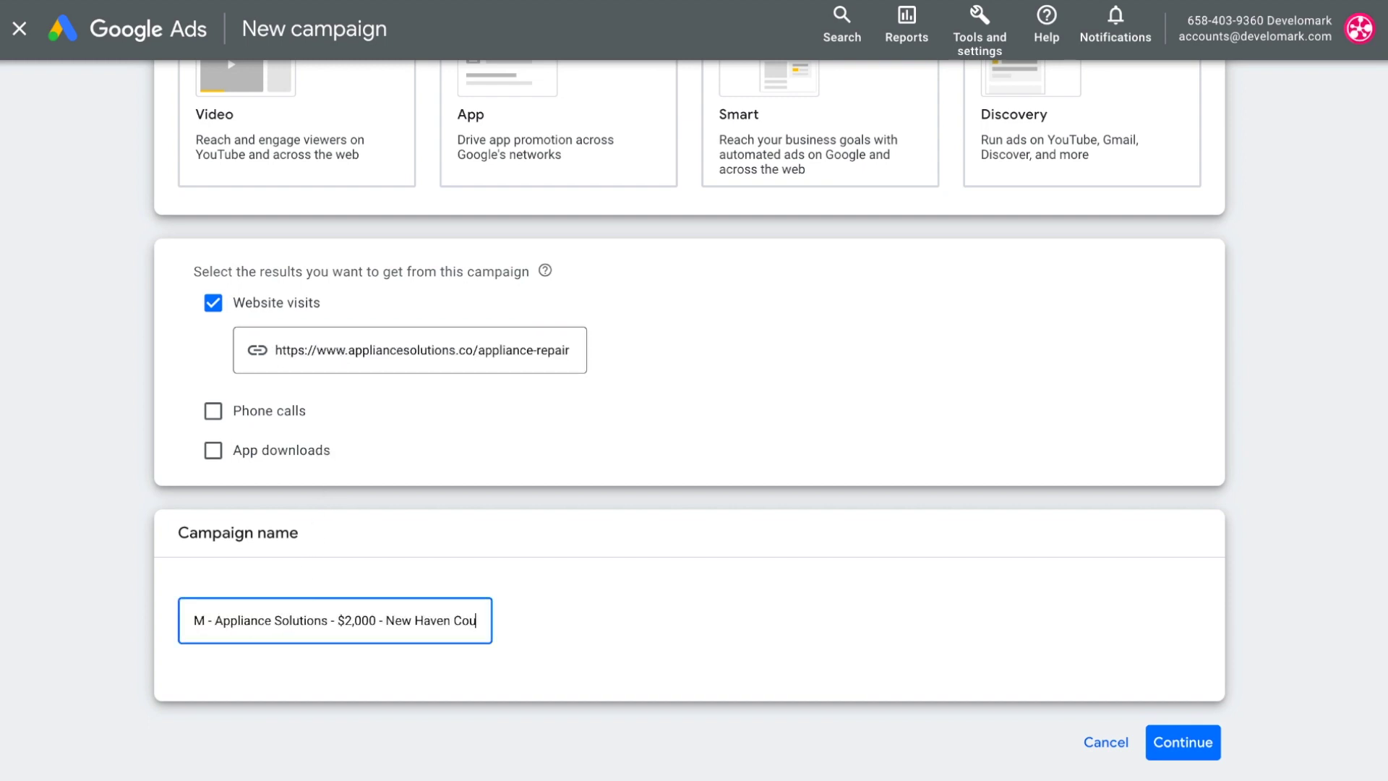
left_click(1156, 739)
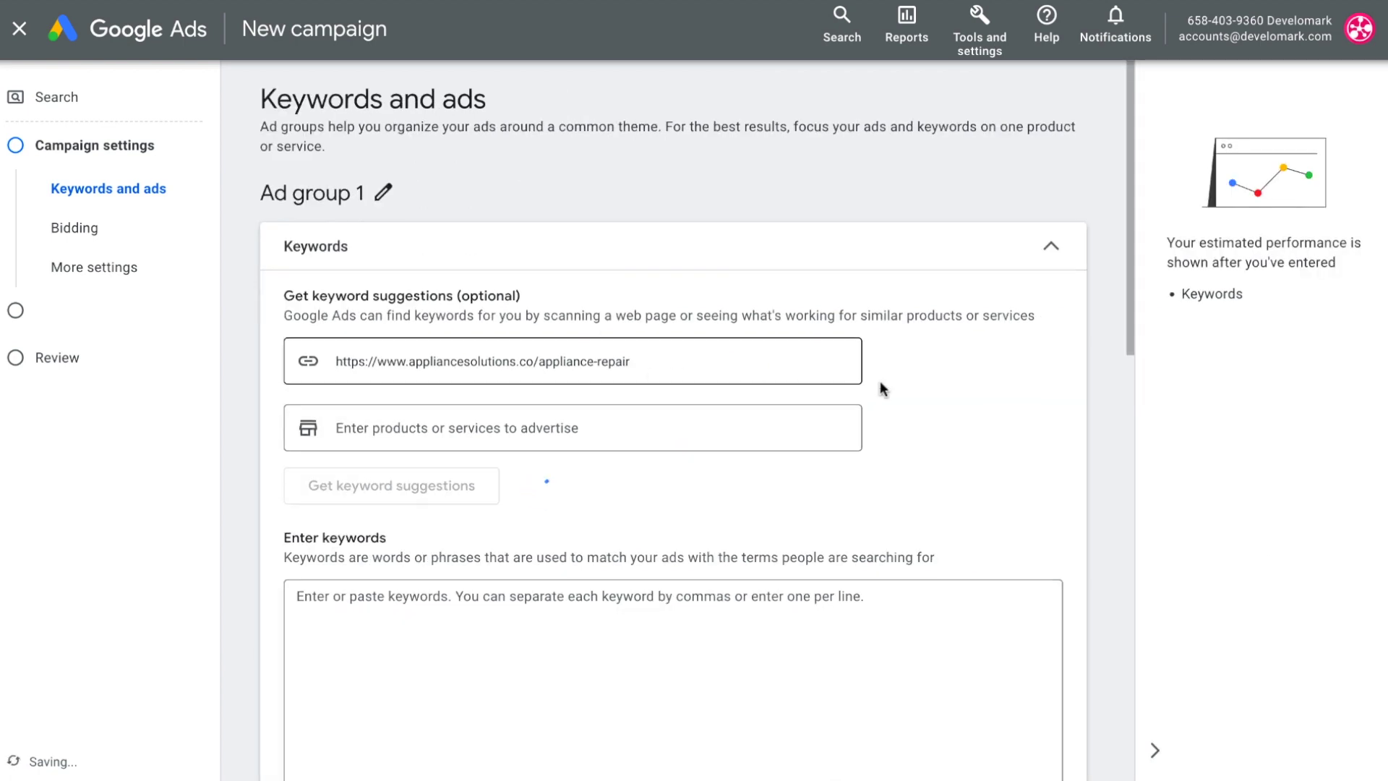
Step: Review the suggested appliance-repair keyword list, then send Jasper Chat the request for 20 residential repair headlines
scroll(607, 554, "down", 5)
scroll(608, 554, "down", 15)
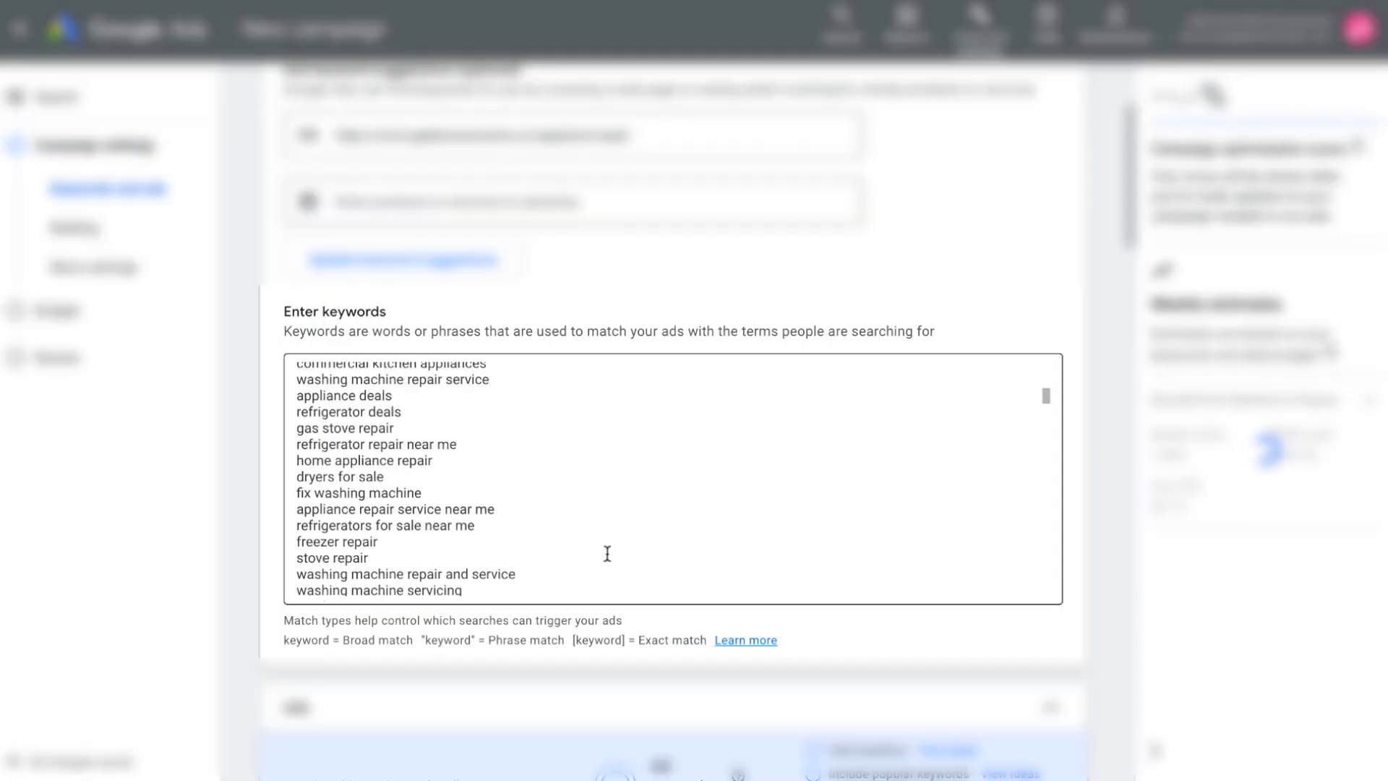
scroll(604, 558, "down", 10)
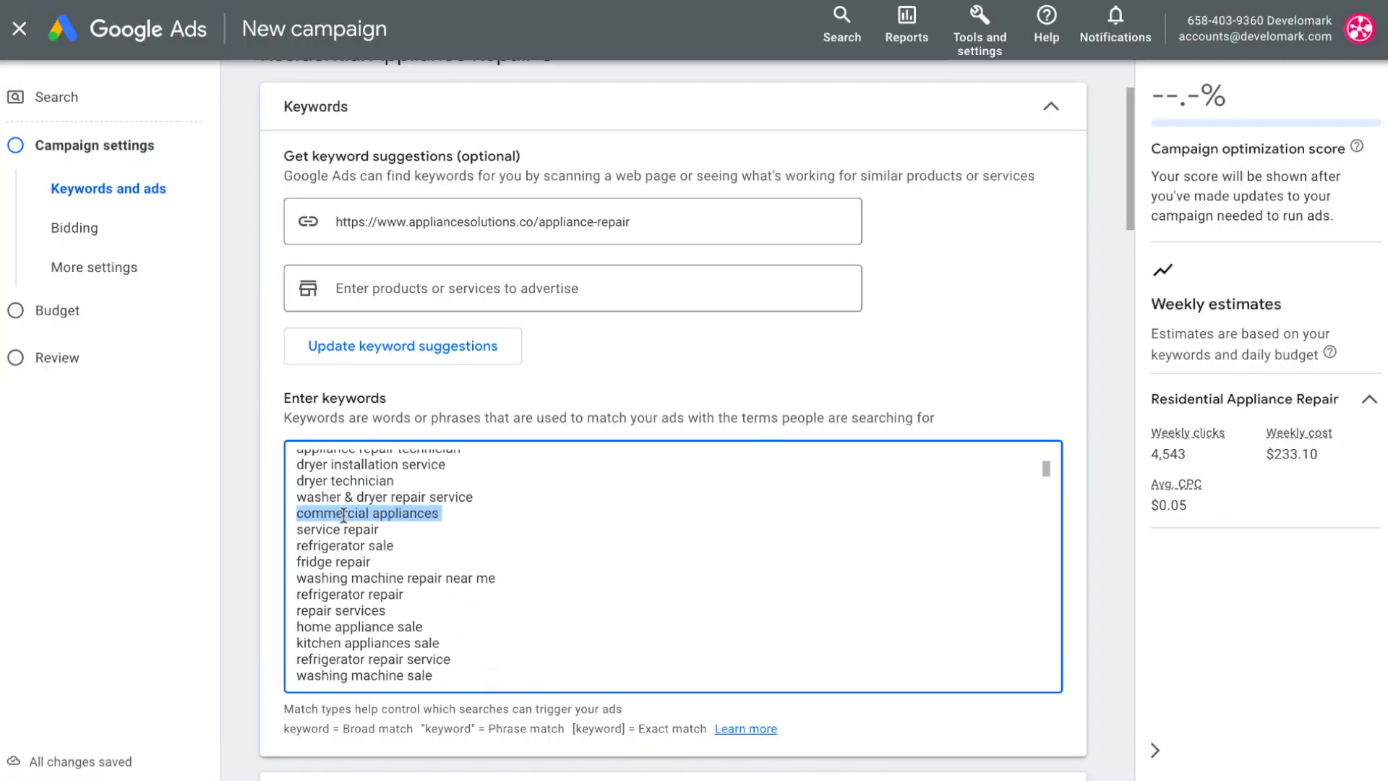
scroll(336, 525, "down", 3)
scroll(337, 526, "down", 10)
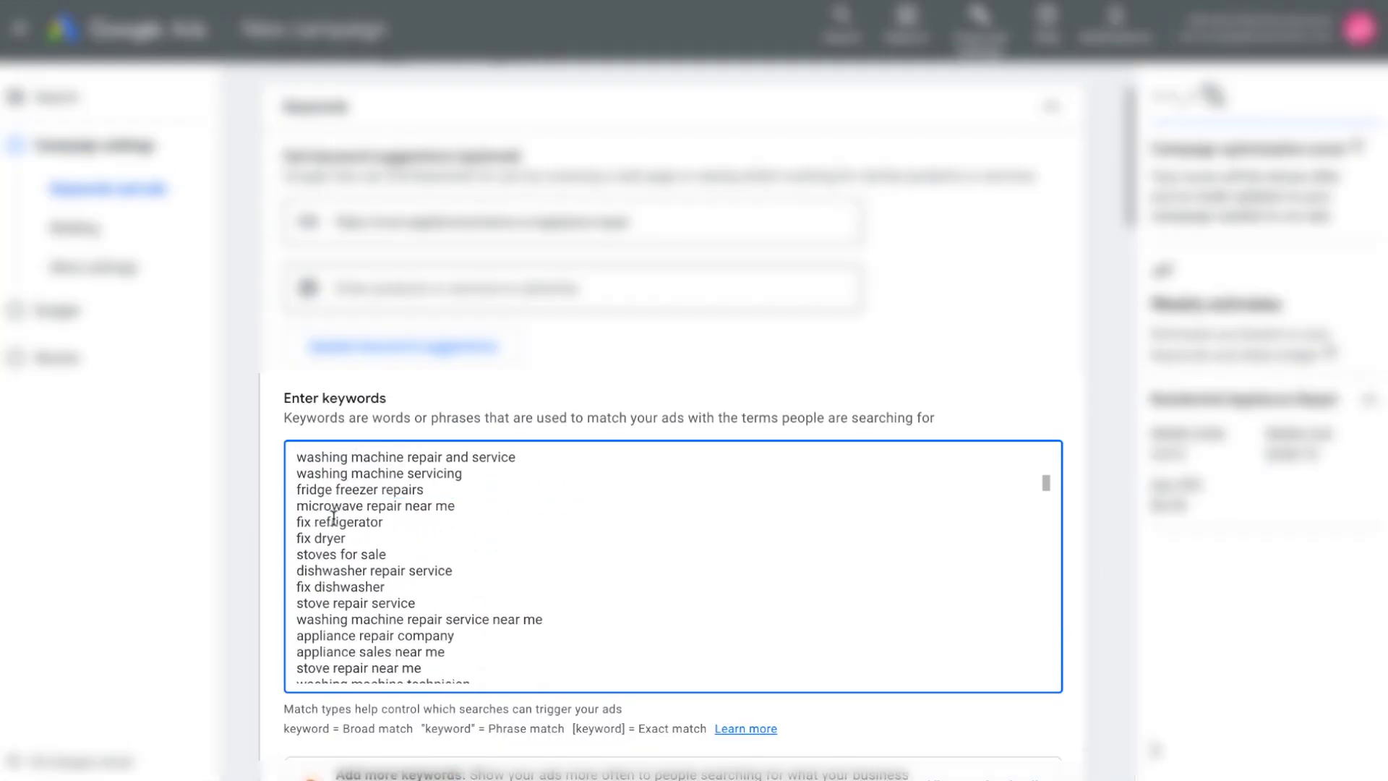
scroll(367, 495, "down", 10)
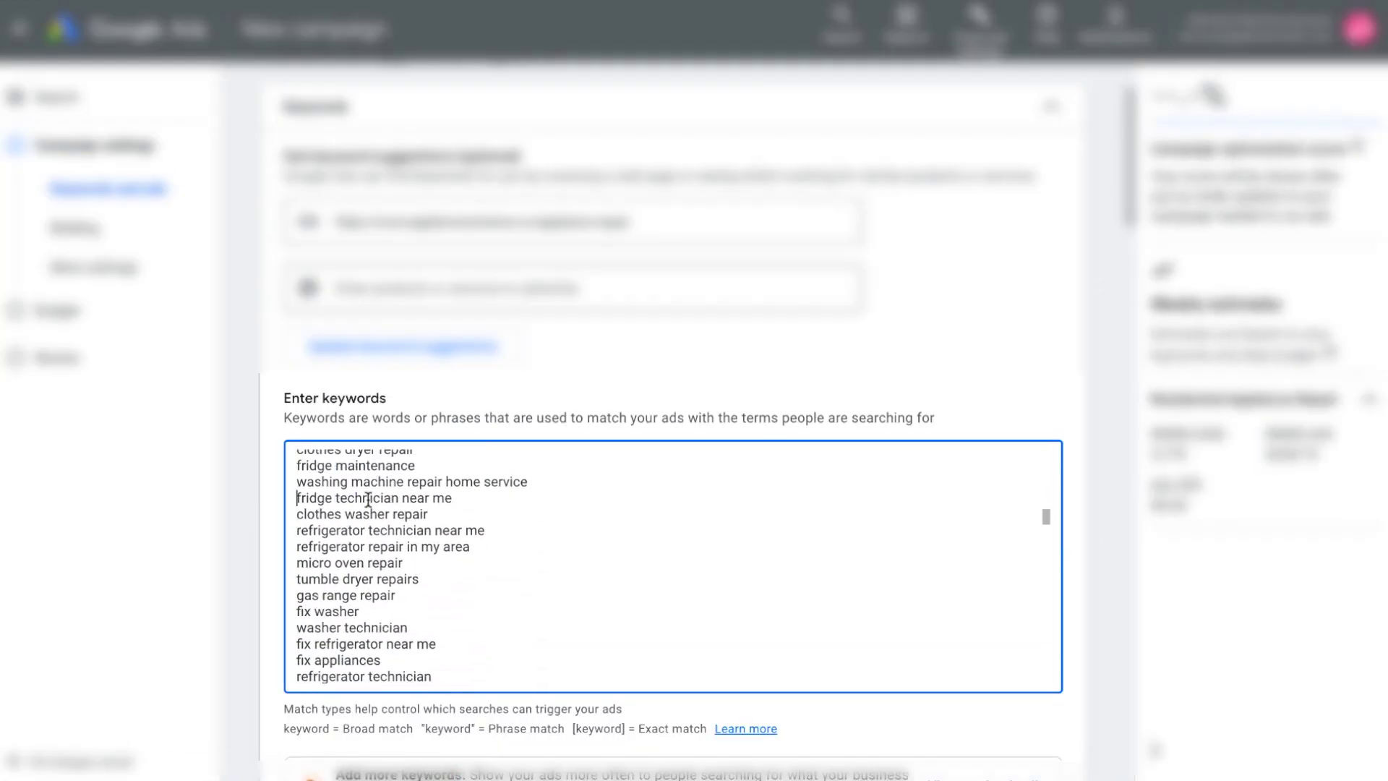
scroll(367, 499, "down", 12)
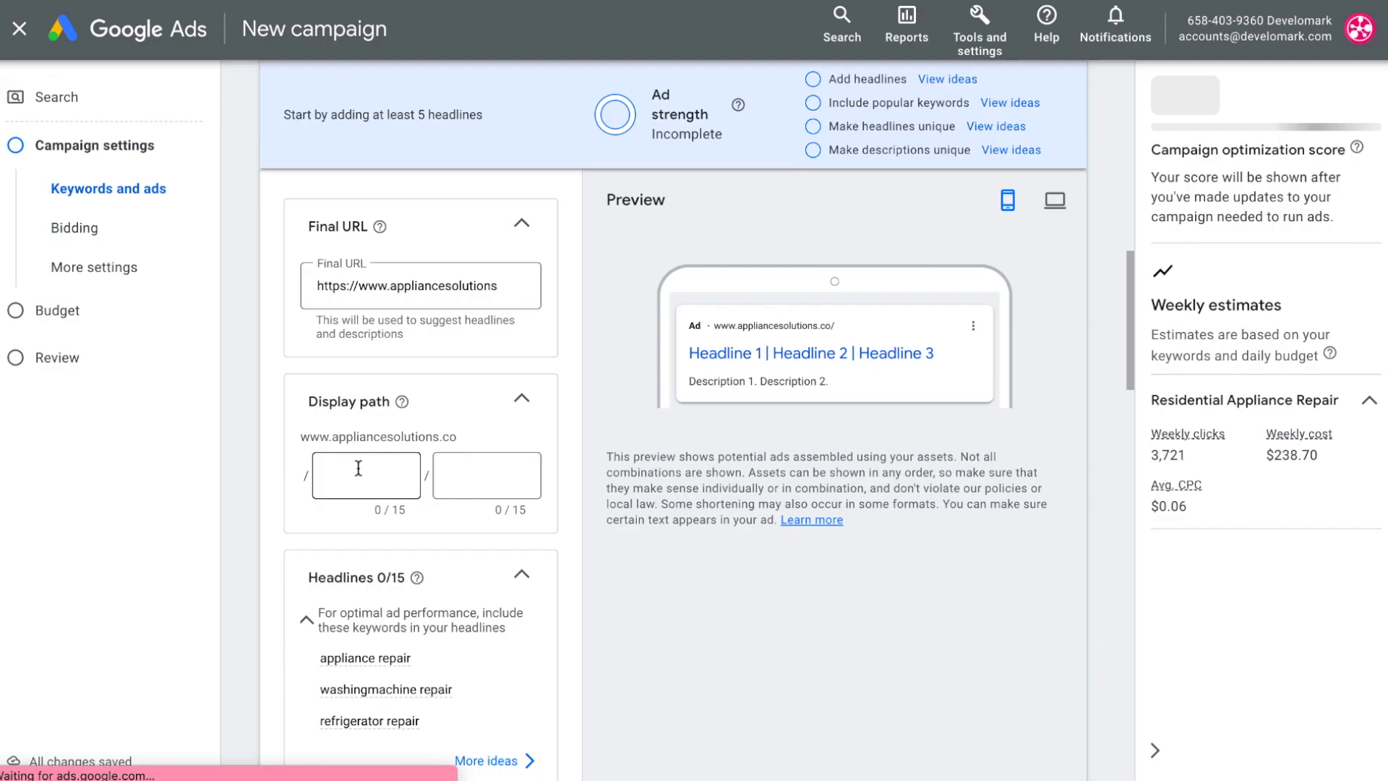
scroll(557, 436, "down", 8)
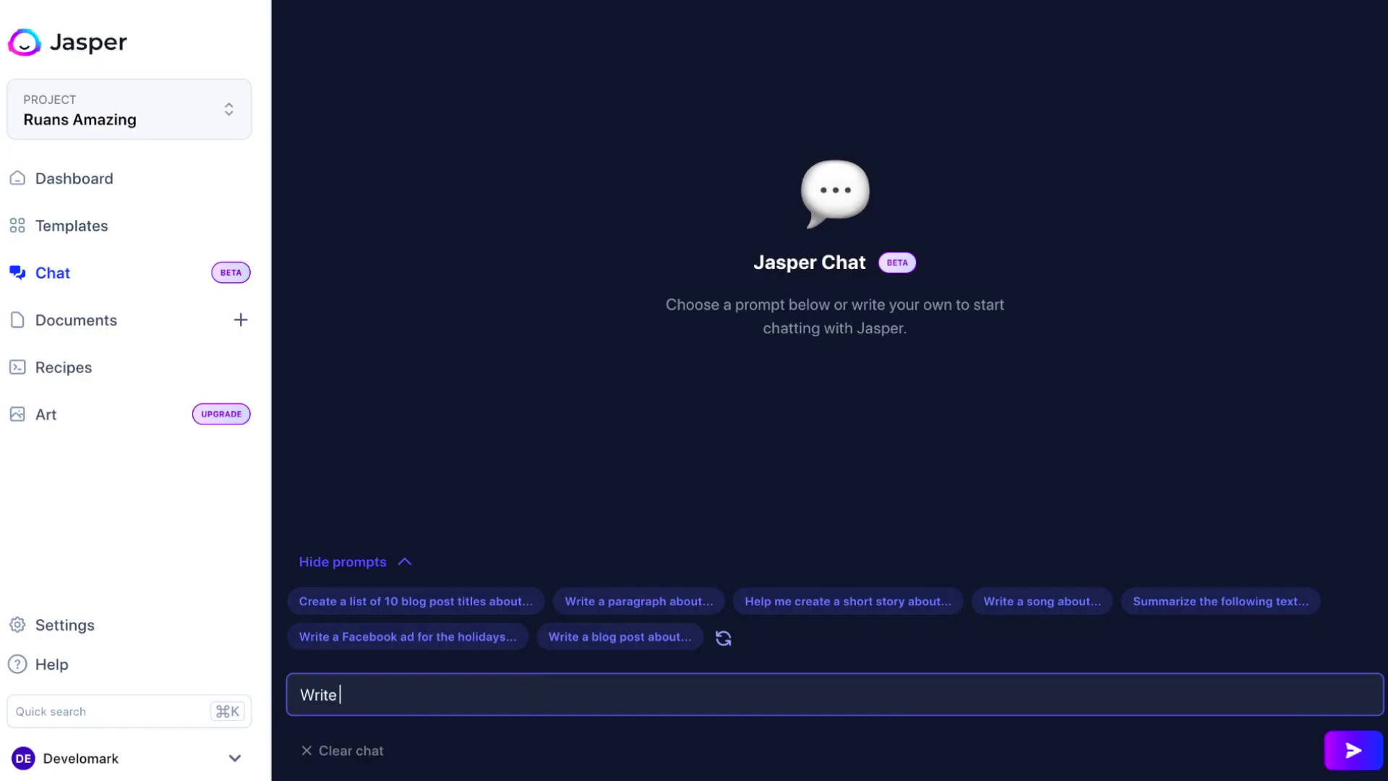
type("air")
key("Return")
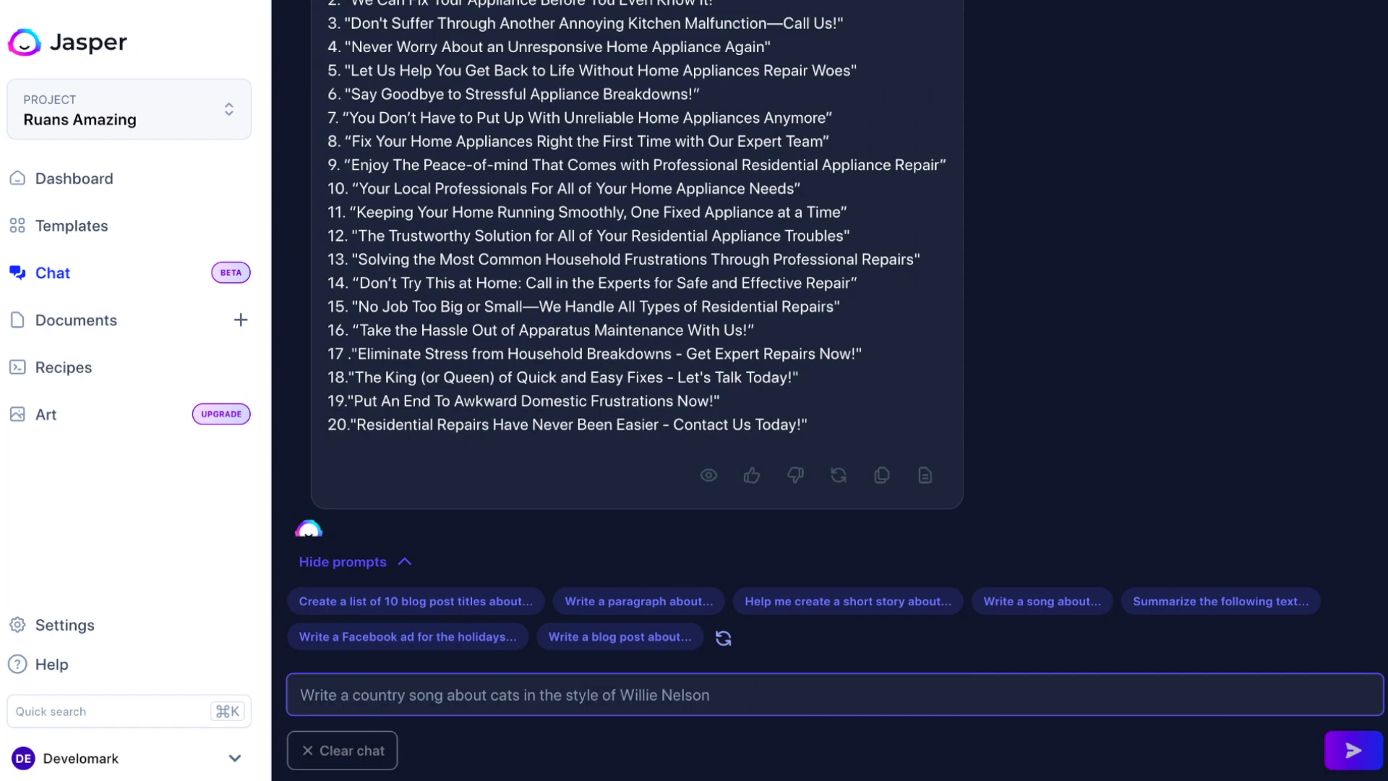
Step: Add 'In-Home' before Appliance in the first headline, remove its hyphen, and pin it to position 1
left_click(386, 247)
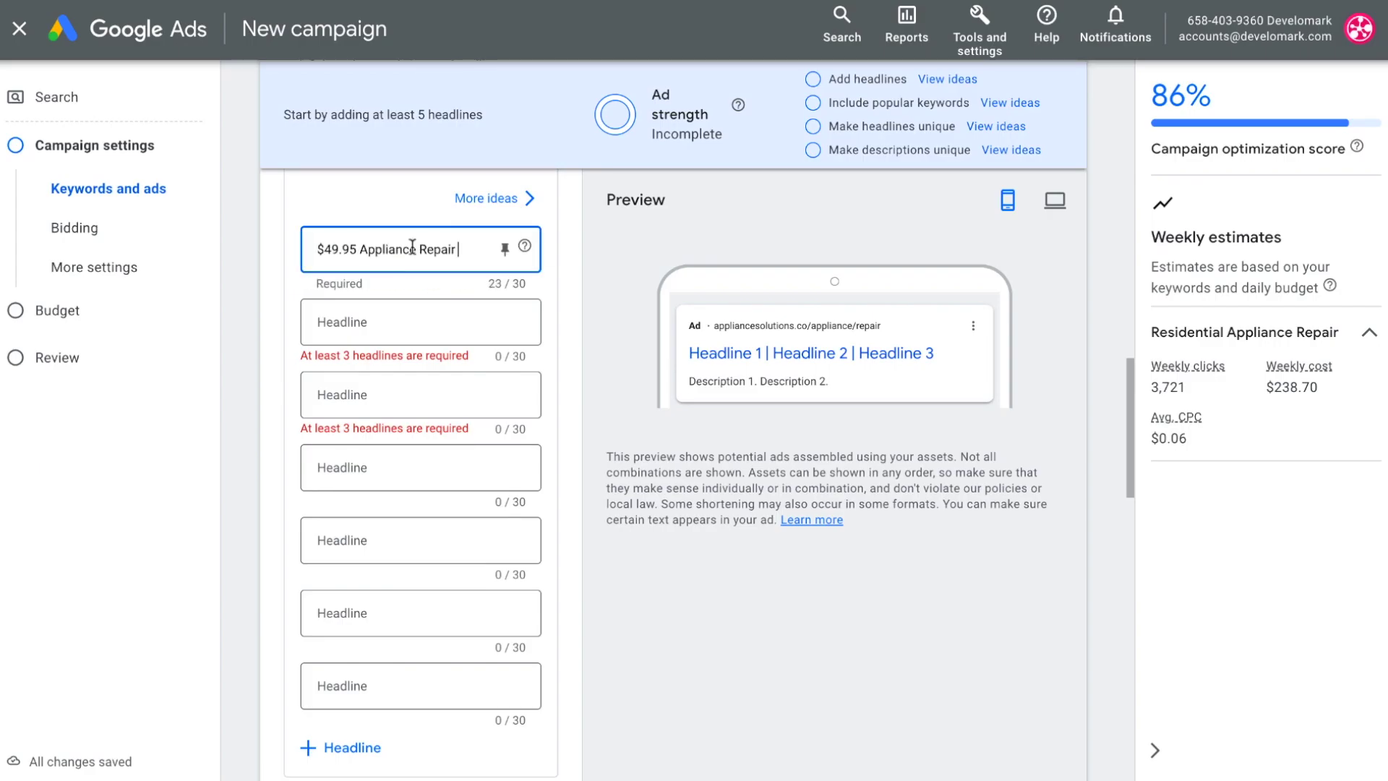
left_click(359, 248)
type("In-Home")
left_click(375, 249)
key("BackSpace")
left_click(504, 248)
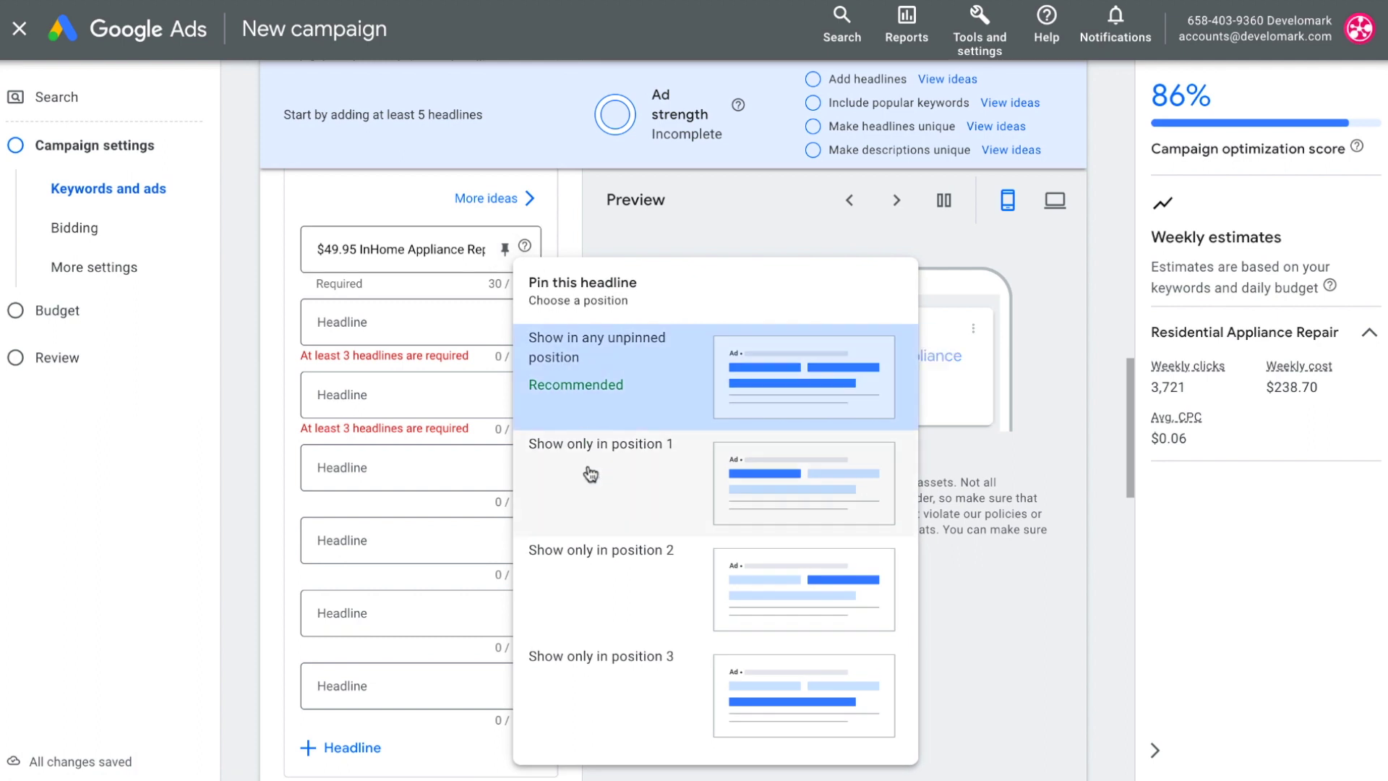
left_click(591, 474)
Step: Write a second headline beginning 'Servicing New' and pin it to position 2
left_click(350, 322)
type("Servicing New Haven County")
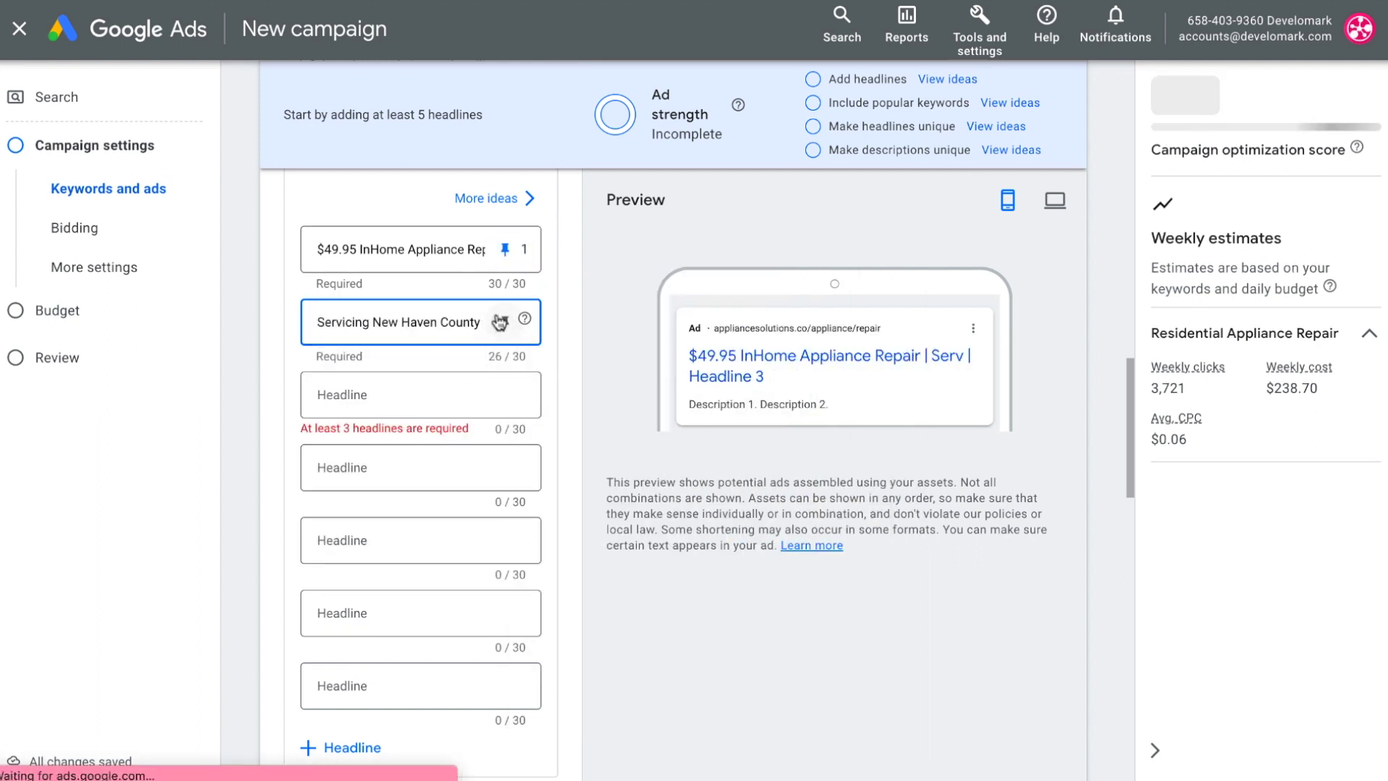
left_click(505, 321)
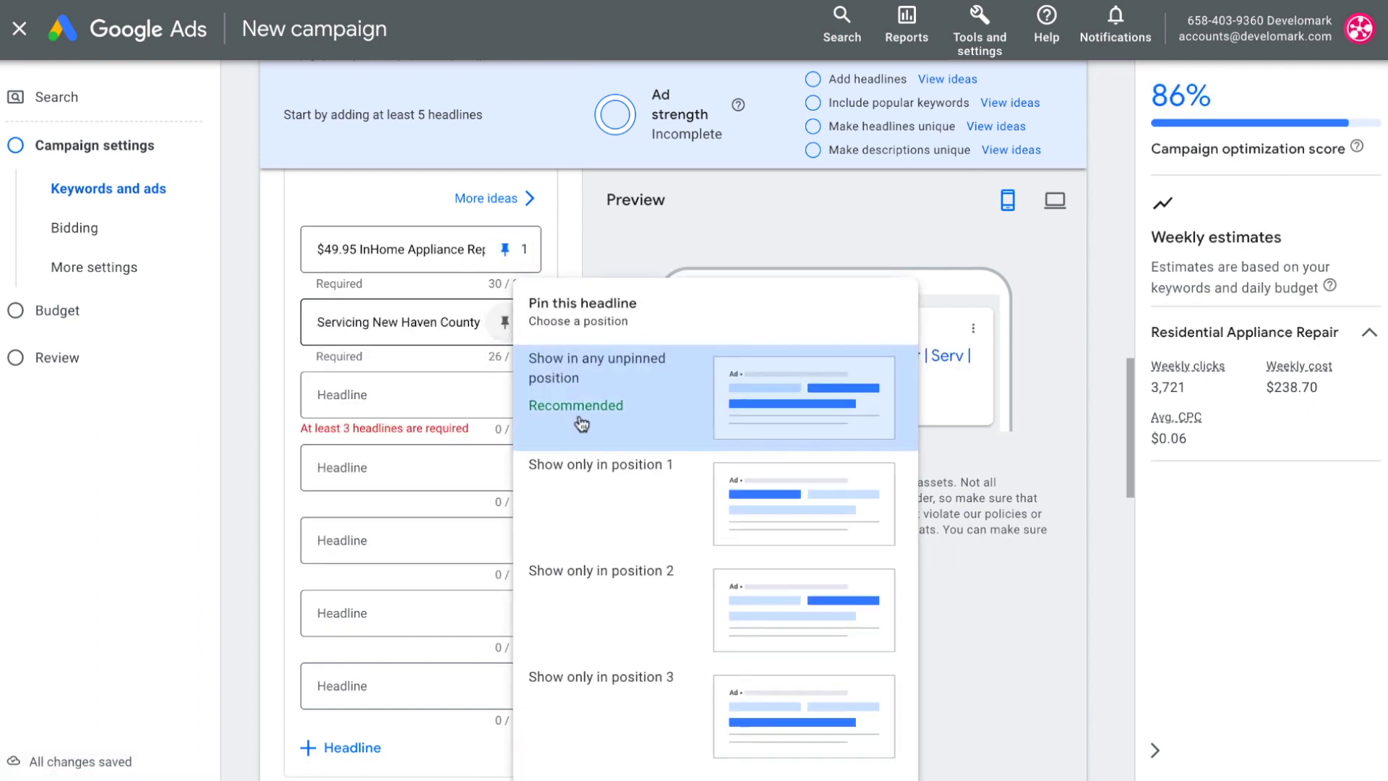
left_click(587, 606)
Step: Fill the next headlines with Fri…, Stoves, Washers & Dryers, Gas, Electric, and Gas & Electric
key("Tab")
type("Fri")
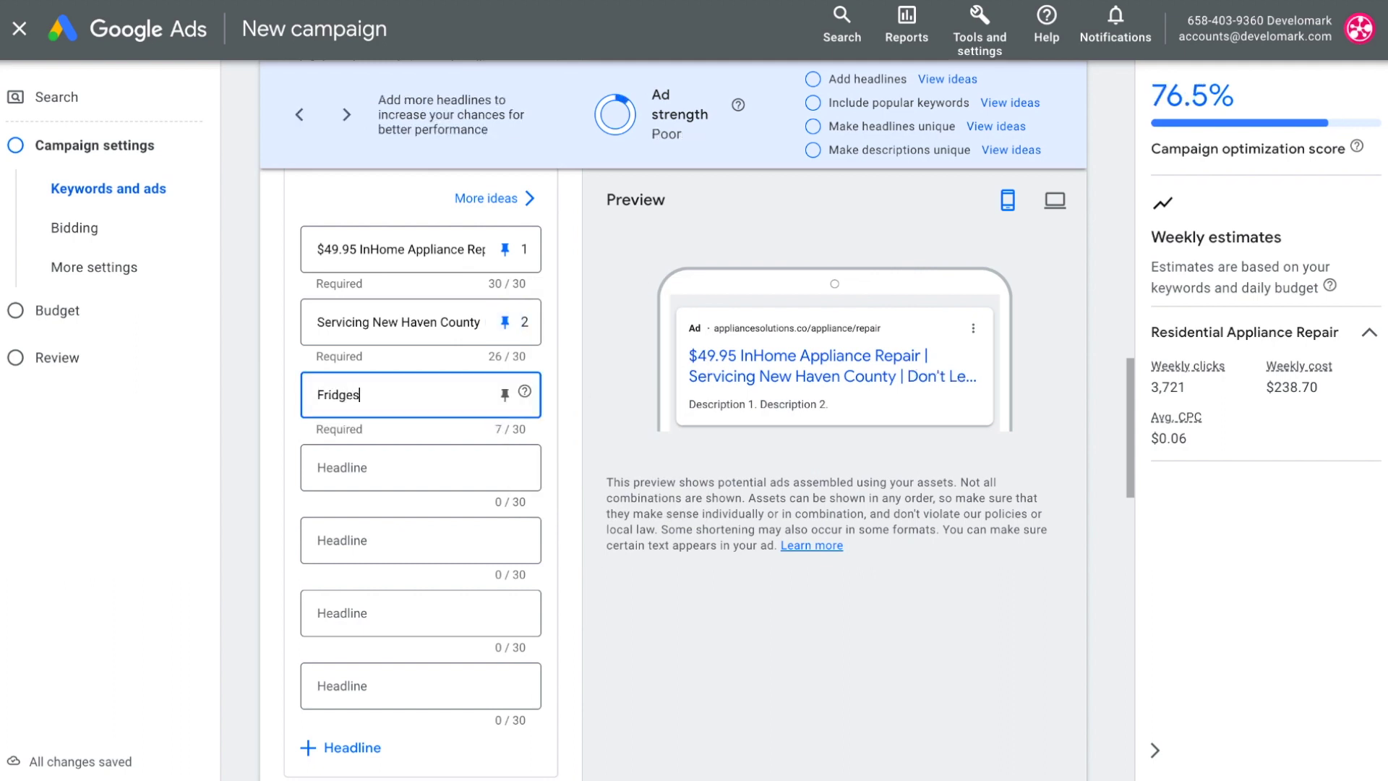
key("Tab")
type("Stoves")
key("Tab")
type("Washers & Dryers")
key("Tab")
type("Gas")
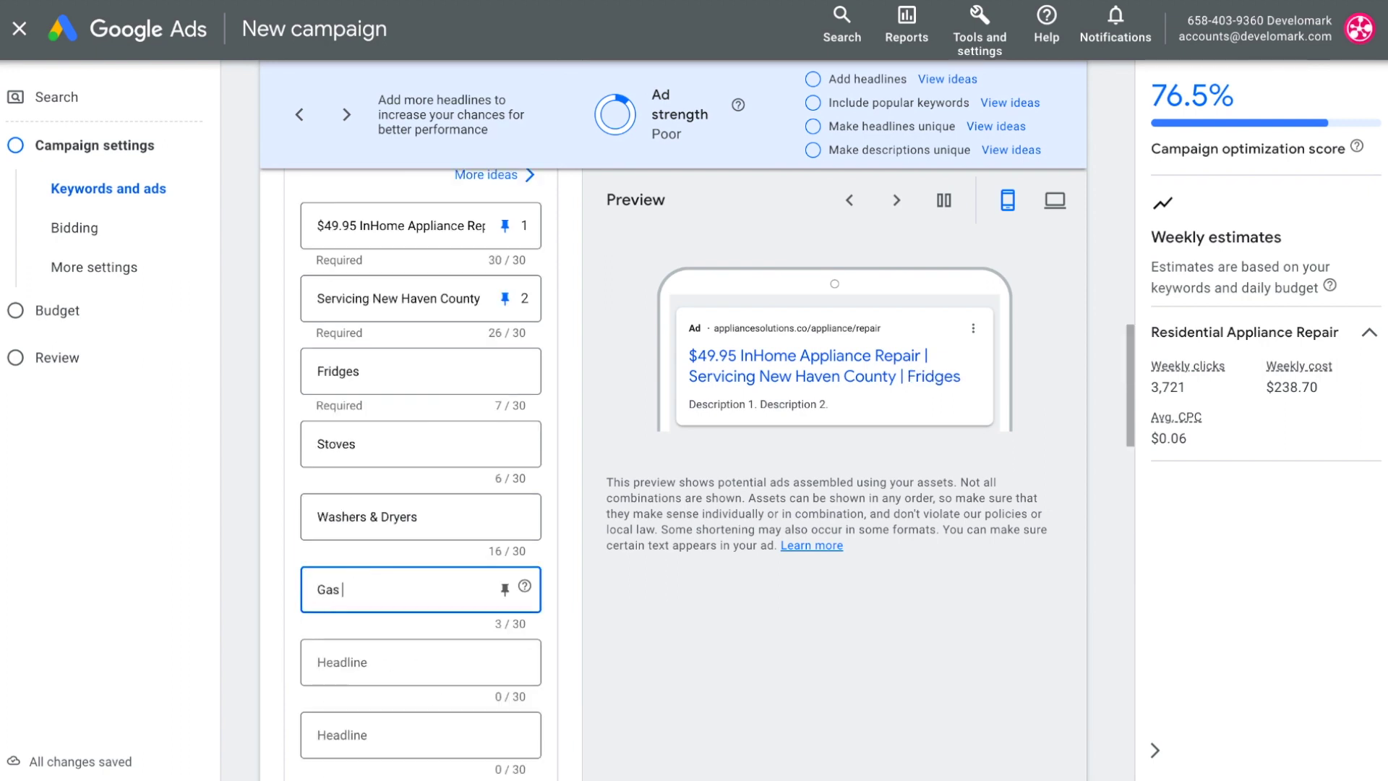
key("Tab")
type("Electric")
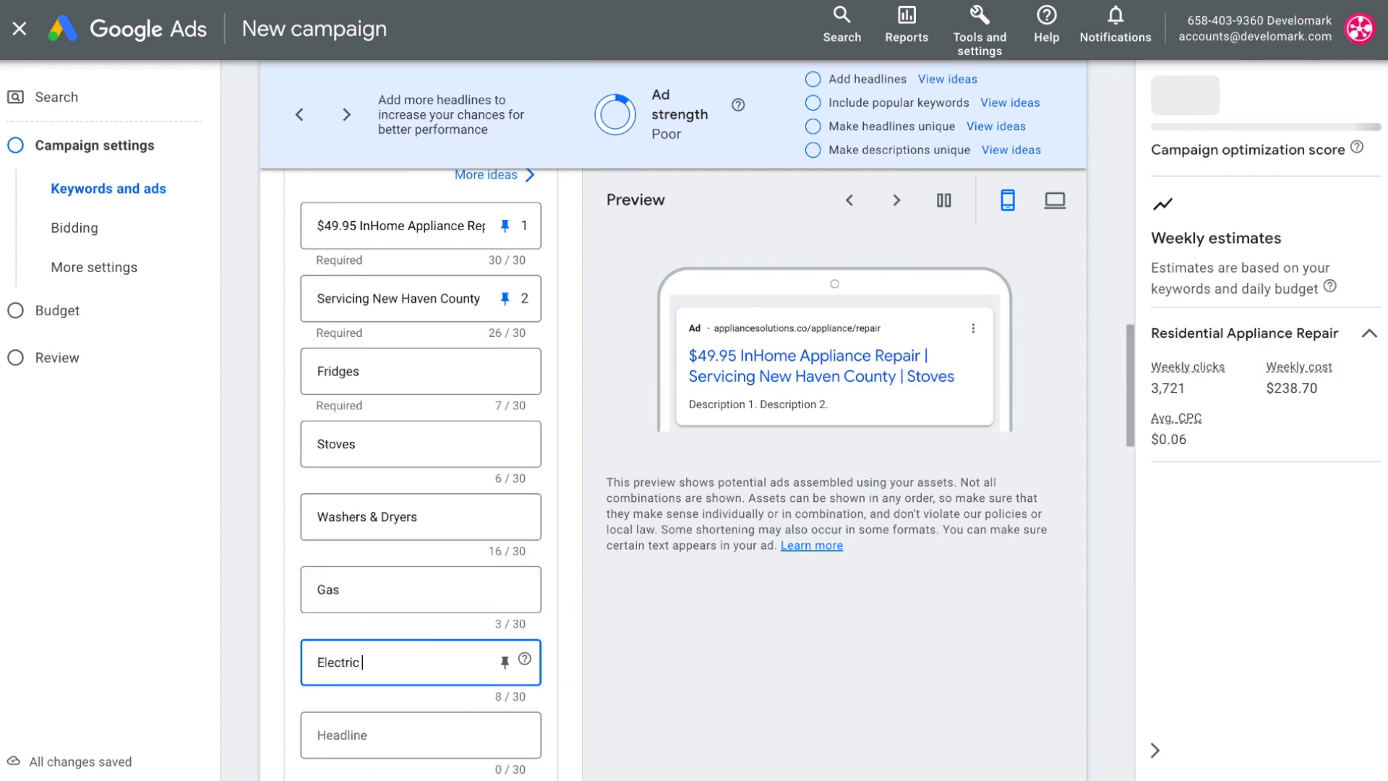
key("Tab")
type("Gas &")
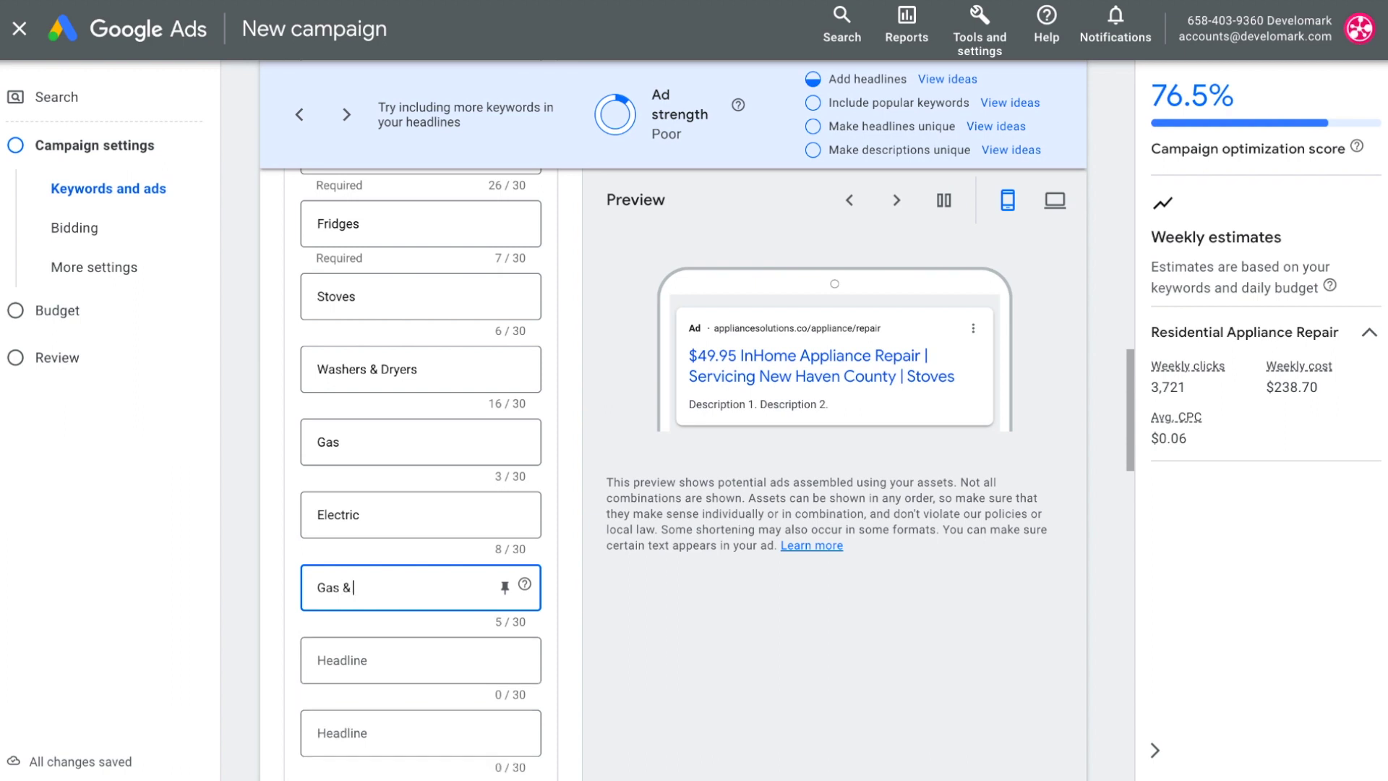
type(" Electric")
Step: Add headlines for Schedule An Appointment, Refridgerator, Dihs, Residential, and 'Homes, Condos, Apa…'
key("Tab")
left_click(364, 641)
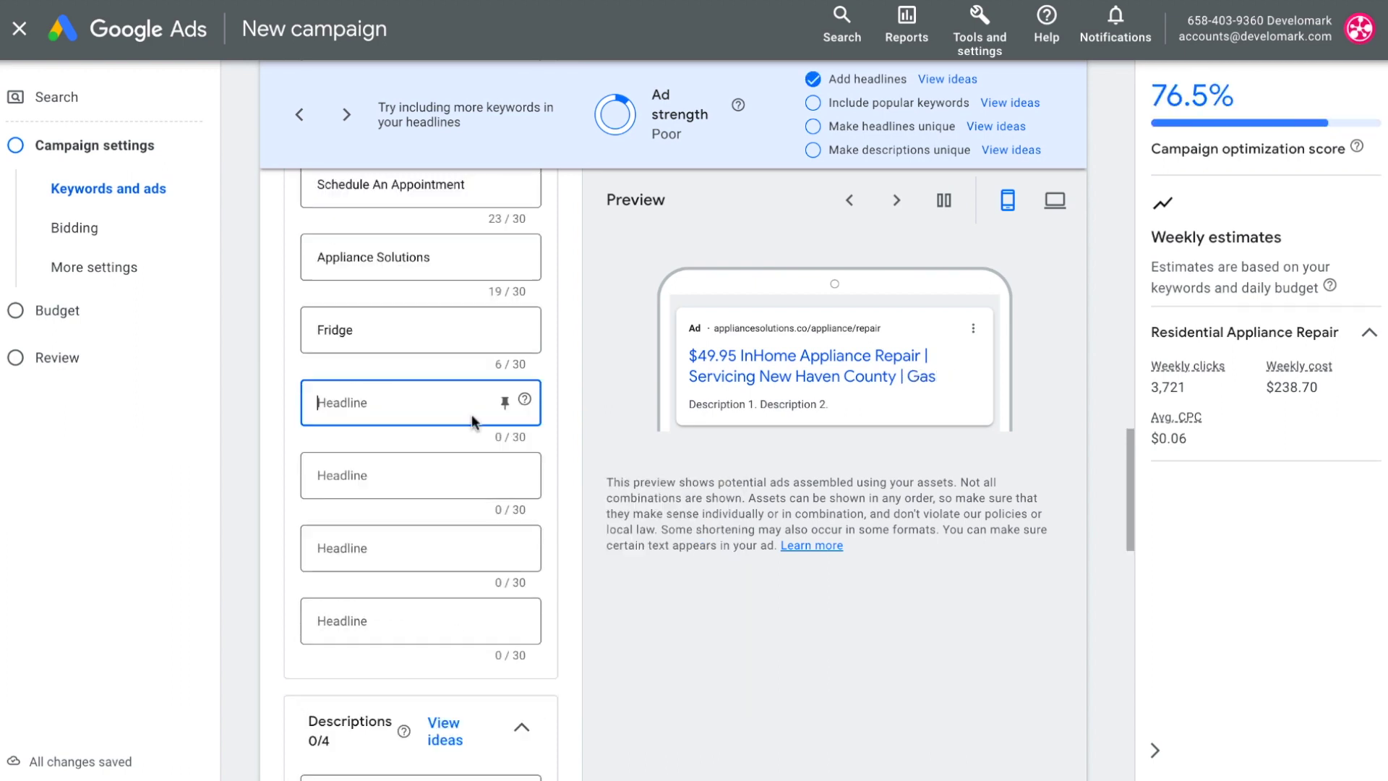
type("Refridgerator")
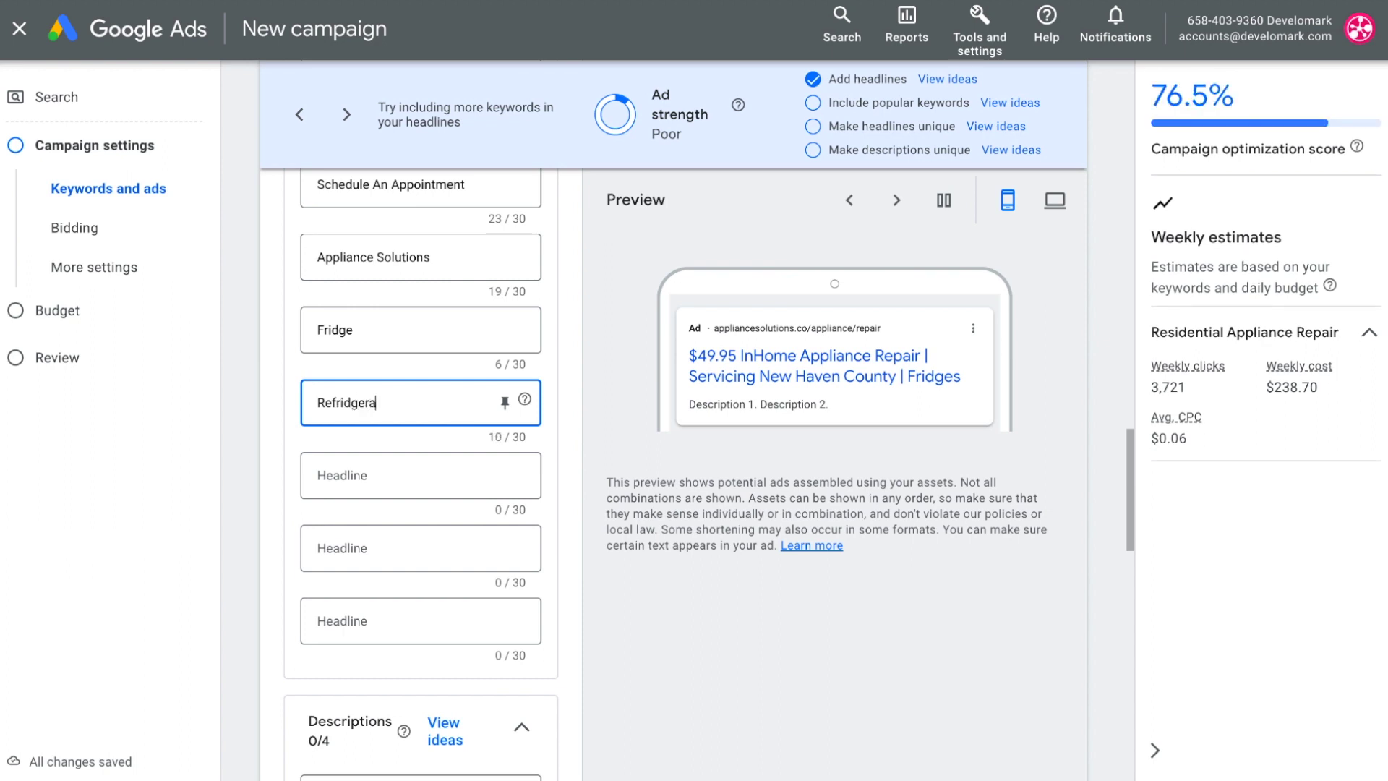
key("Tab")
type("Dihs")
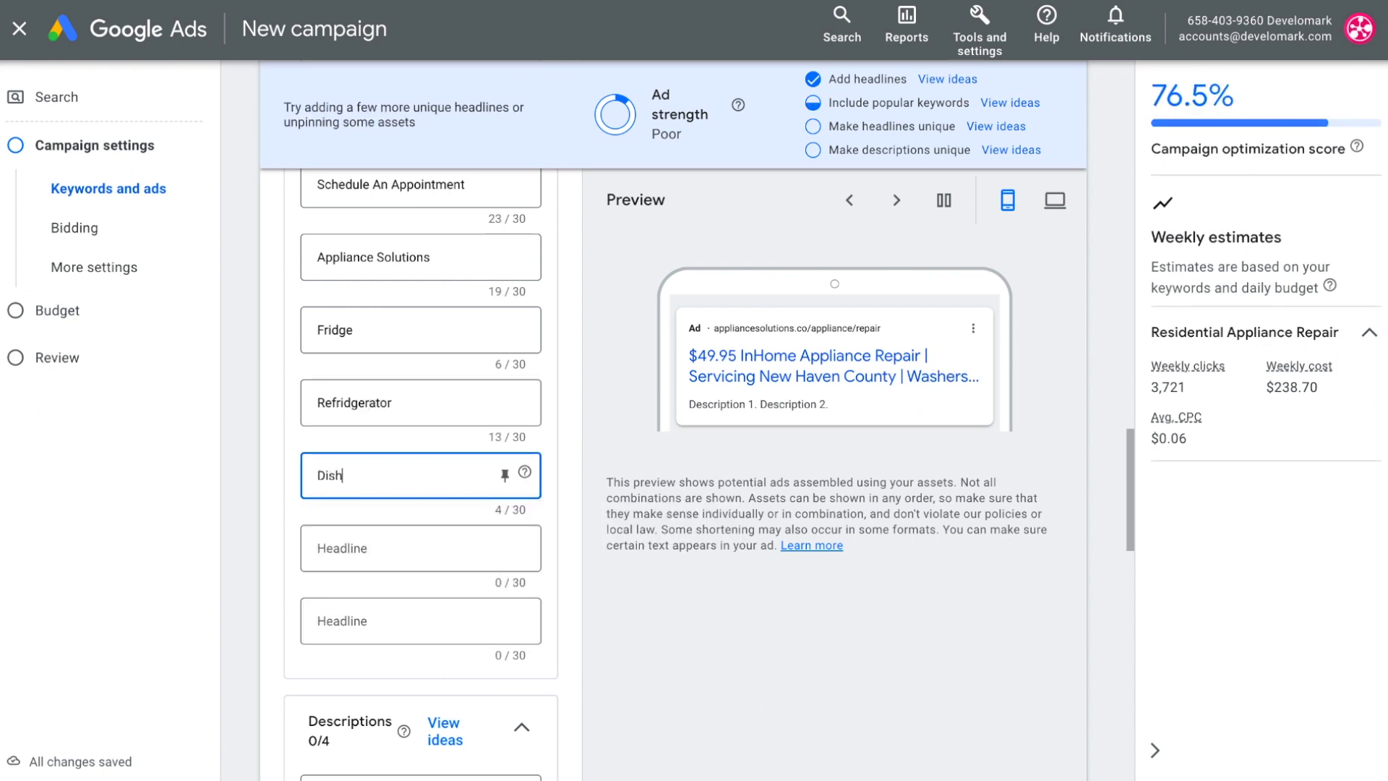
key("Tab")
type("Residential")
key("Tab")
type("Homes, Condos, Apartme")
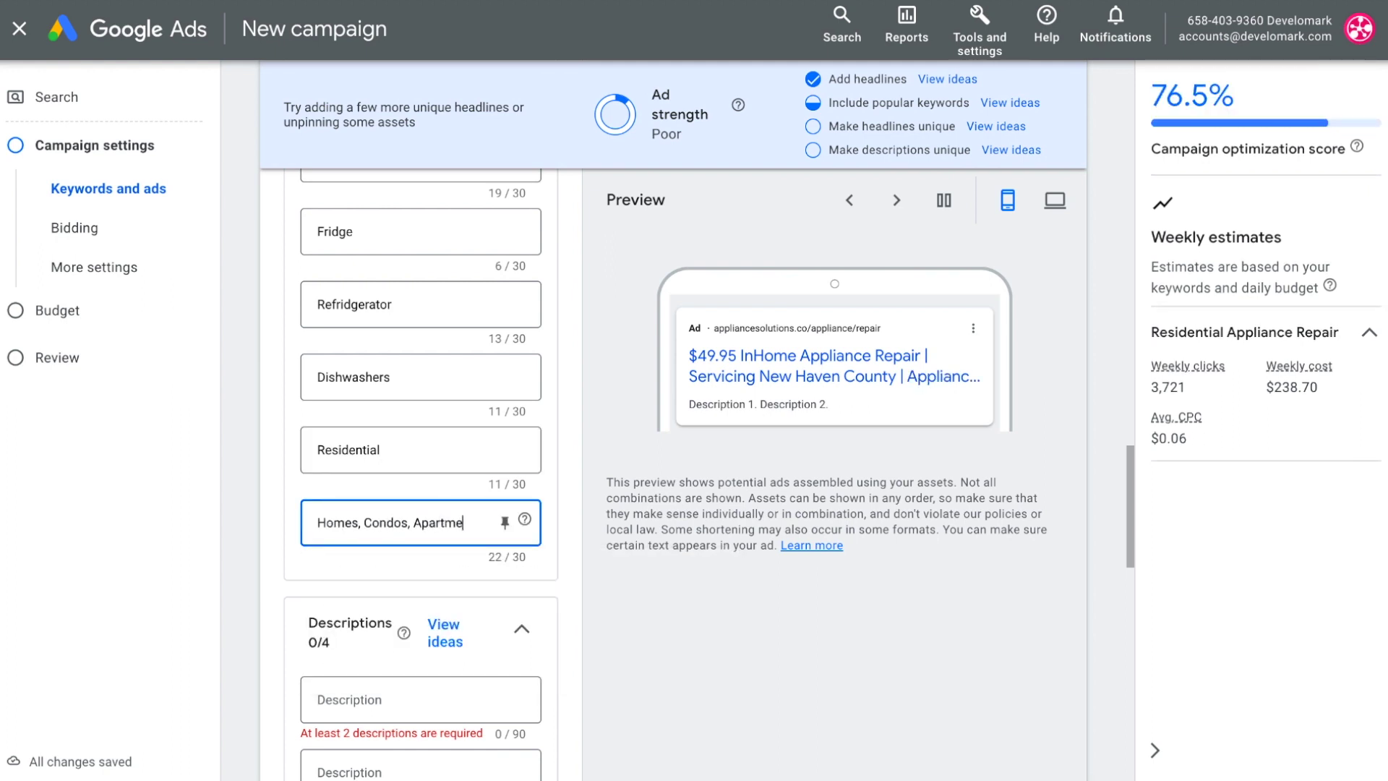
Step: Finish the first description with pasted text and end the second with '. Same ayy Service Available.'
scroll(653, 303, "down", 5)
left_click(434, 350)
type("Why Let a Broken Home Appliance Ruin Your Day. Serving New Haven County")
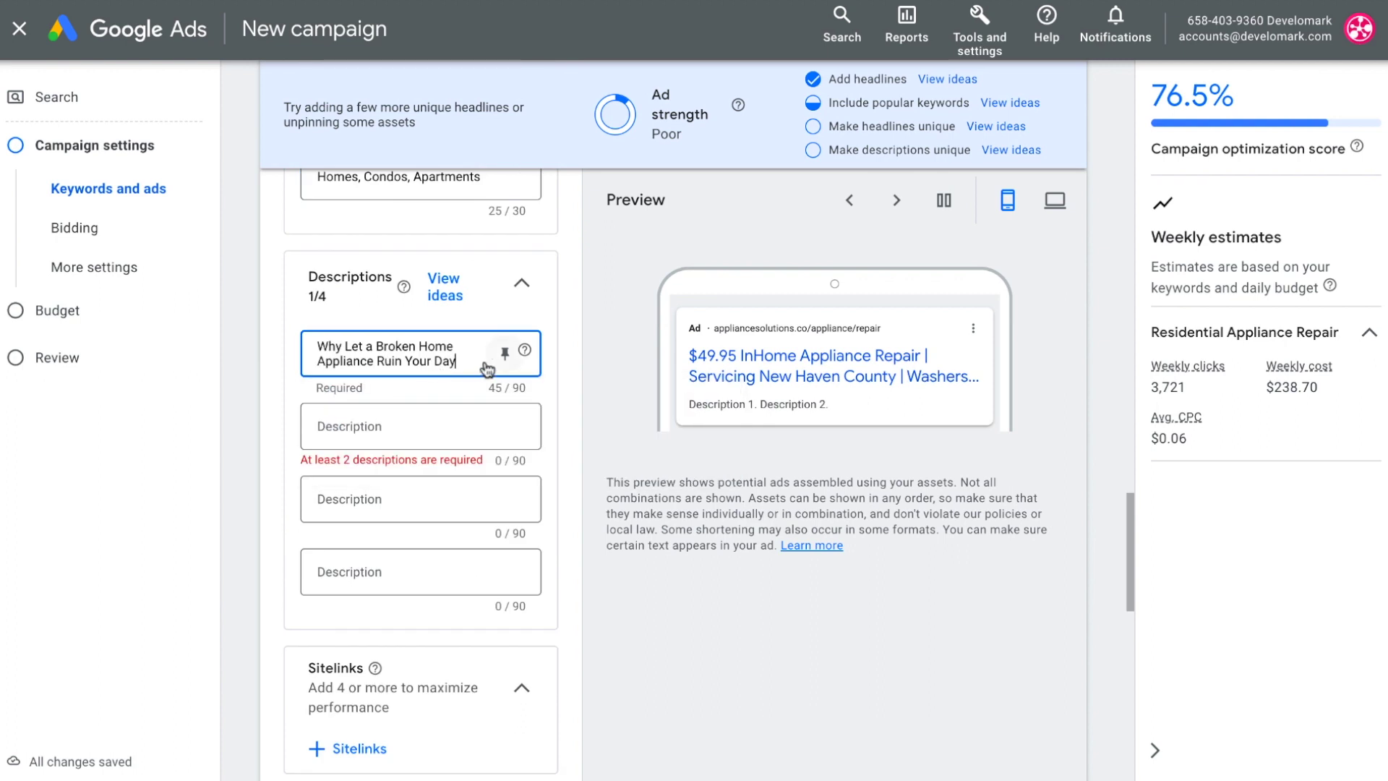
left_click(389, 426)
type(". Same")
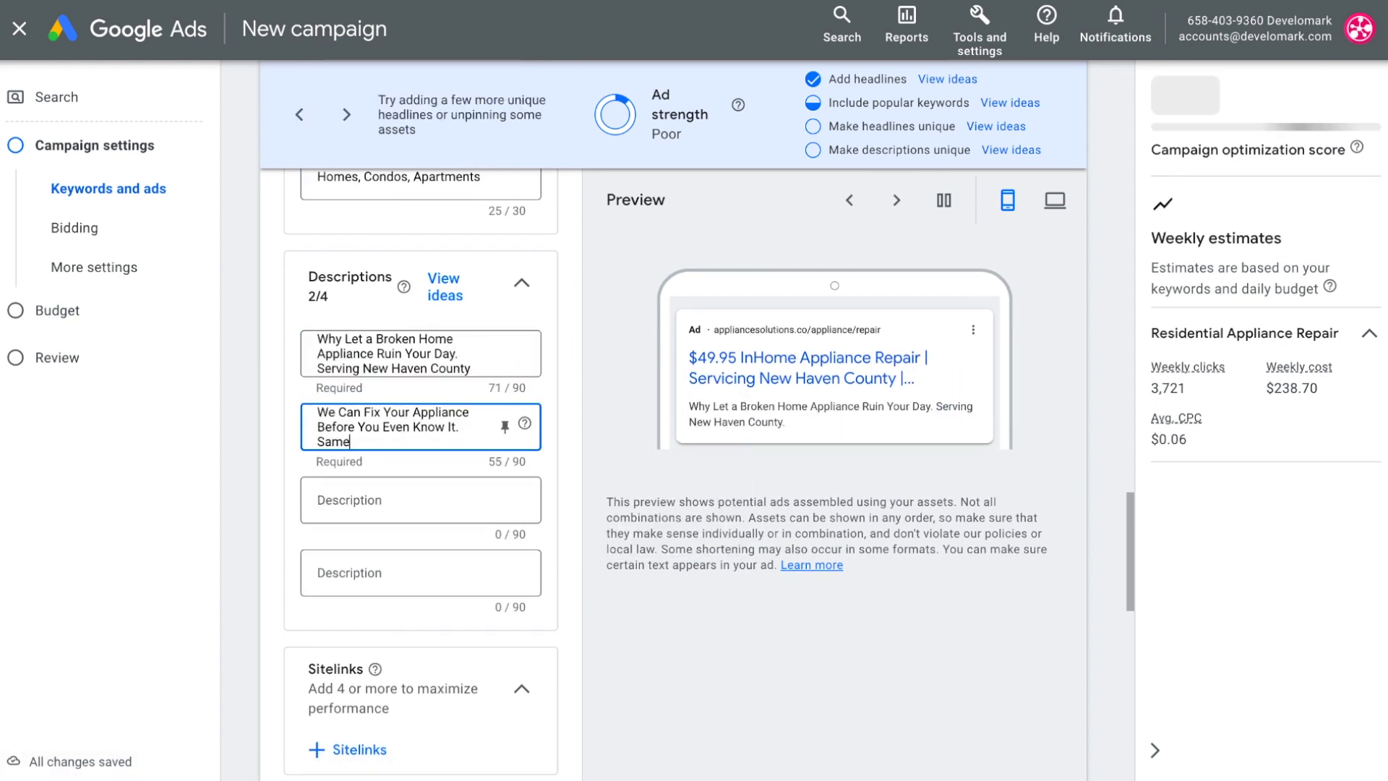
type(" ayy Ser")
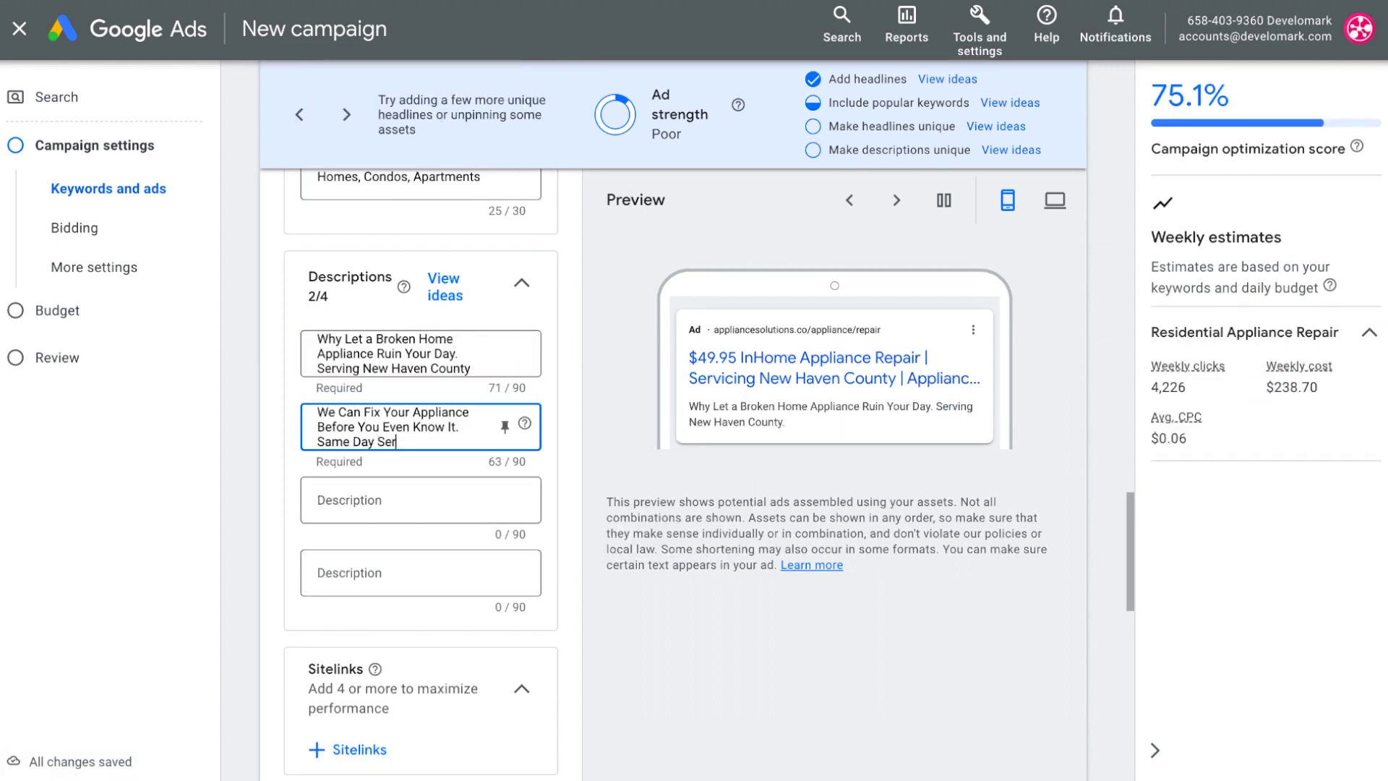
type("vice Available.")
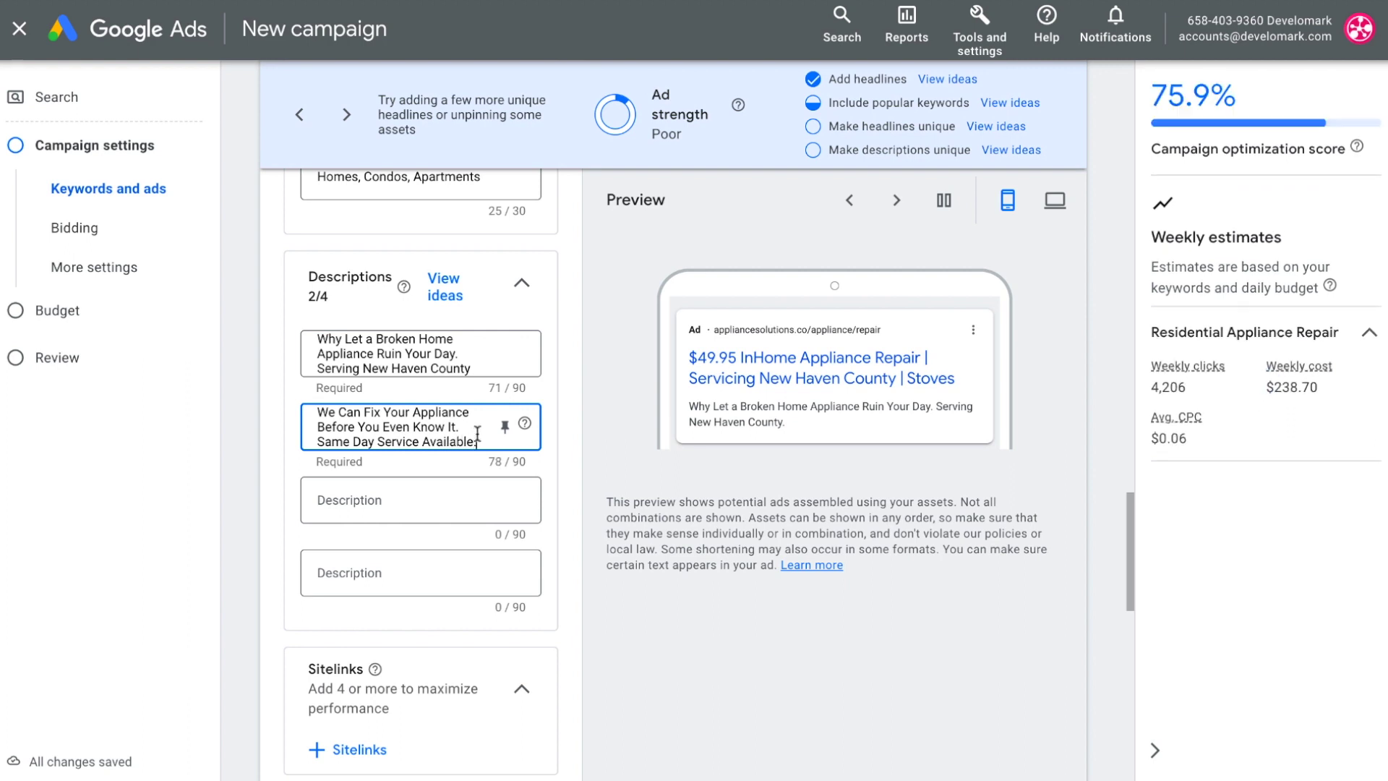
key("Tab")
Step: Fill the third description ending 'Servicing New Haven County' and the fourth ending 'Same Day Service.'
type("Never Worry About an Unresponsive Home Appliance Again")
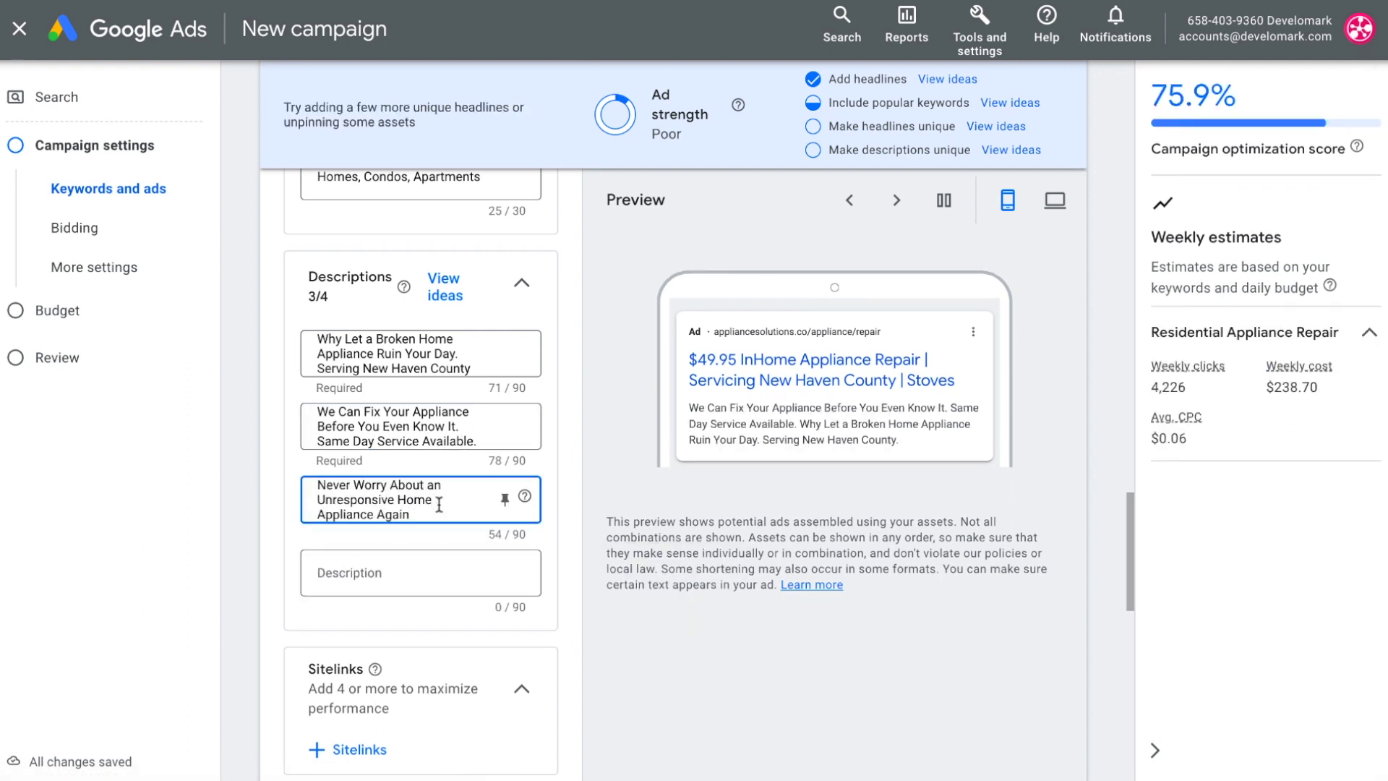
type(". Servicing N")
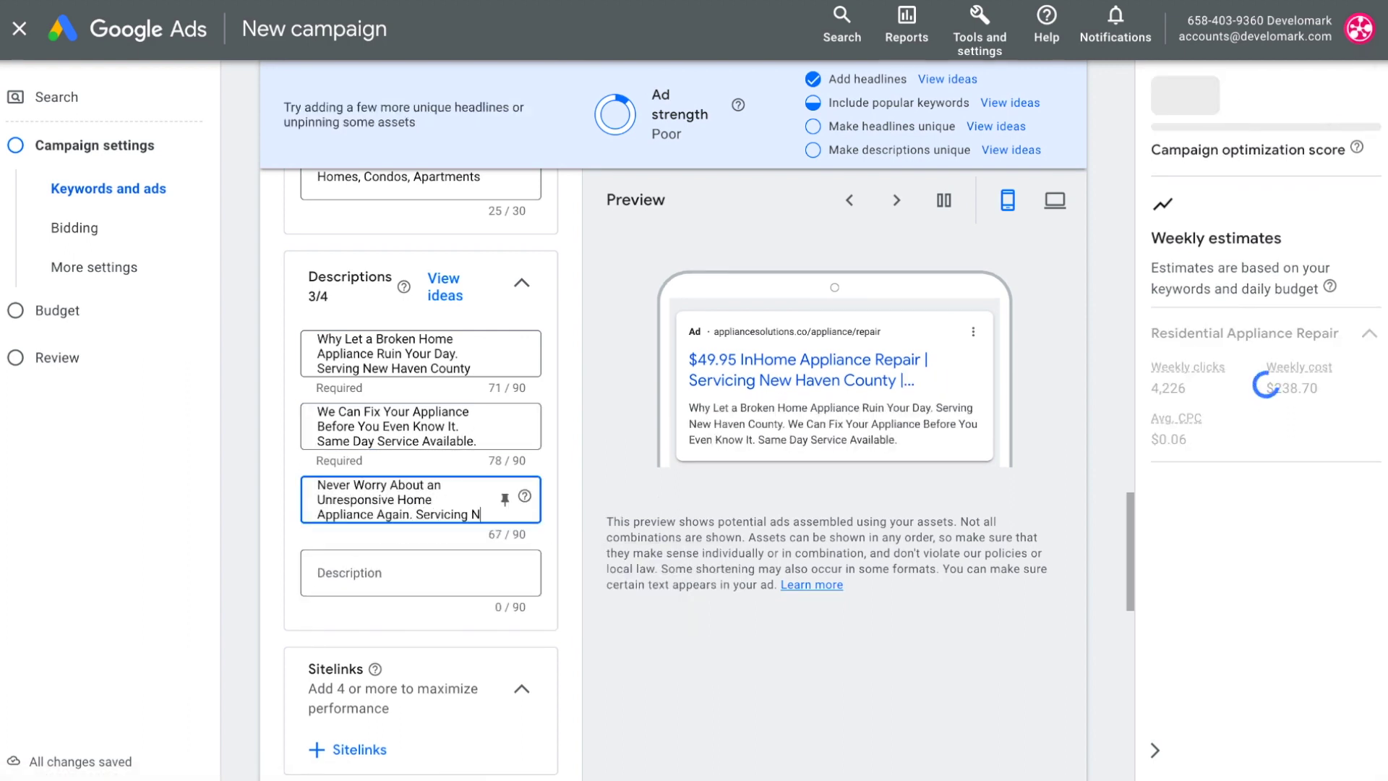
type("ew Haven County & More.")
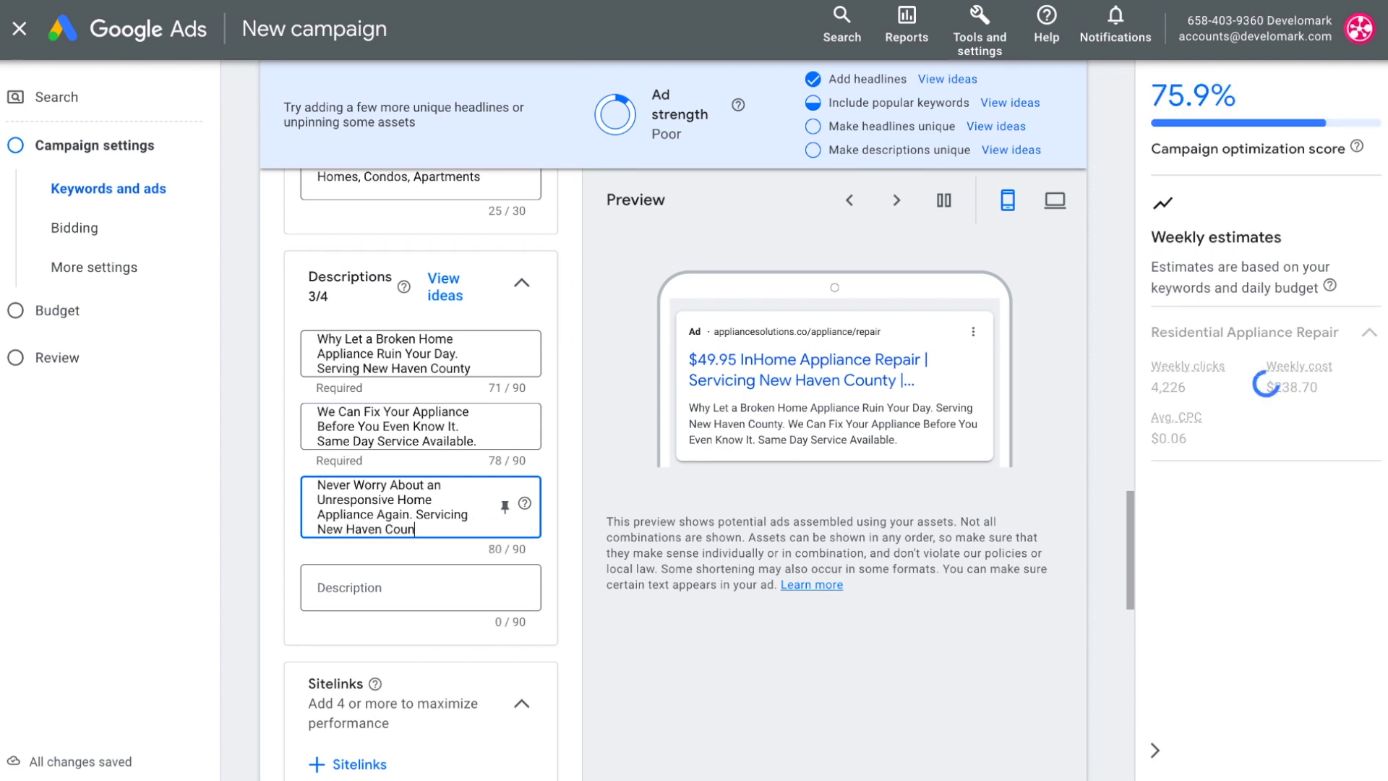
left_click(415, 579)
type("Let Us Help You Get Back to Life Without Home Appliances Repair Woes")
scroll(448, 556, "down", 1)
type(". Same Day Service.")
scroll(542, 400, "down", 5)
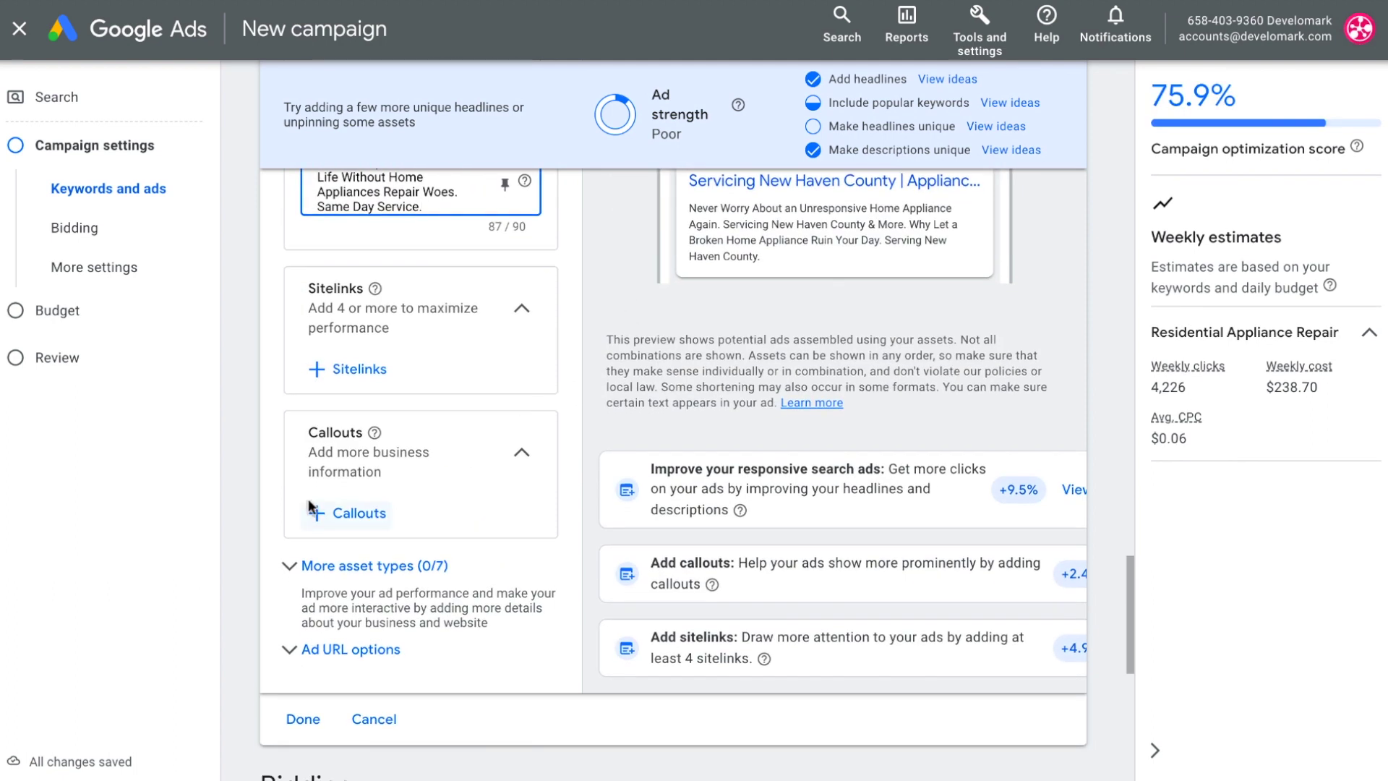
Step: Create the Schedule (/sched) and About Us (/about) sitelinks with their descriptions and URLs
left_click(354, 365)
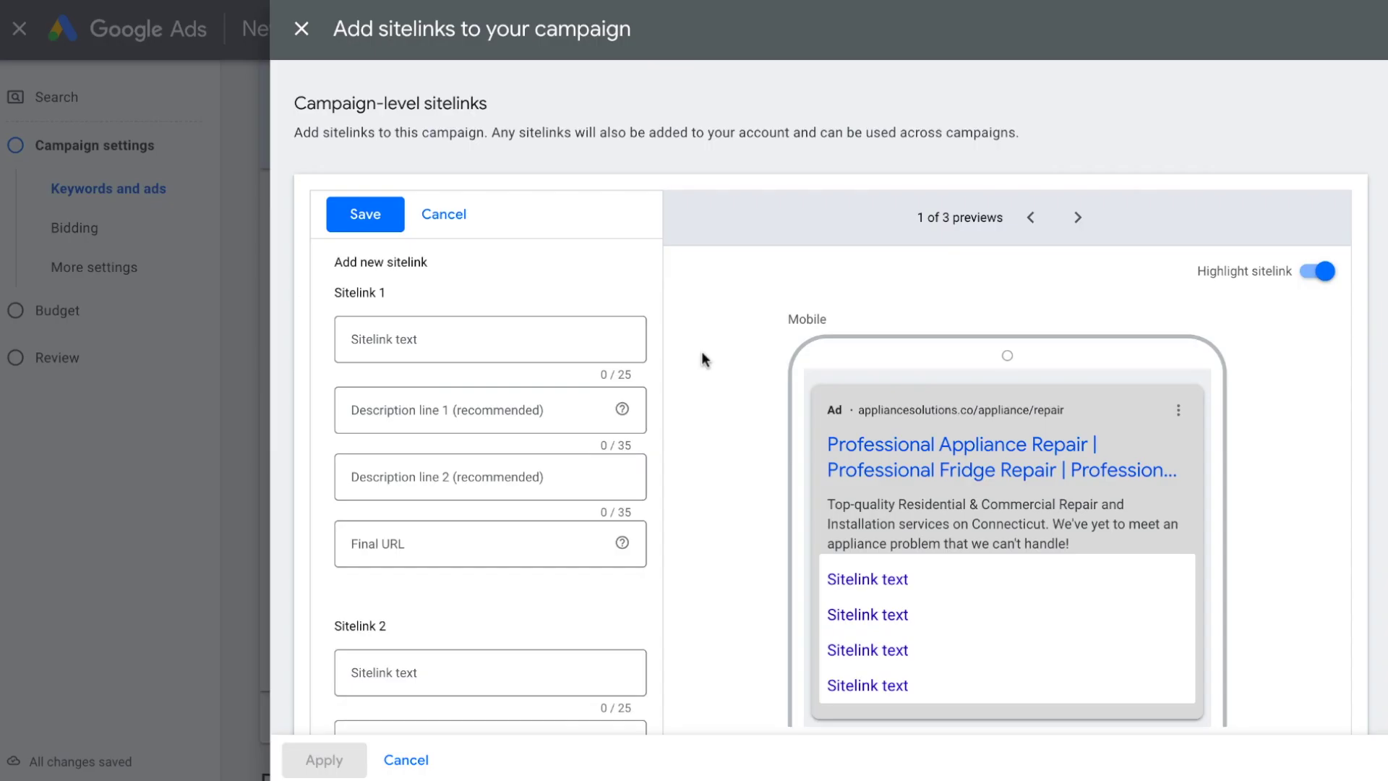
type("Schedule")
key("Tab")
type("Schedule your repair online")
key("Tab")
type("Same day service")
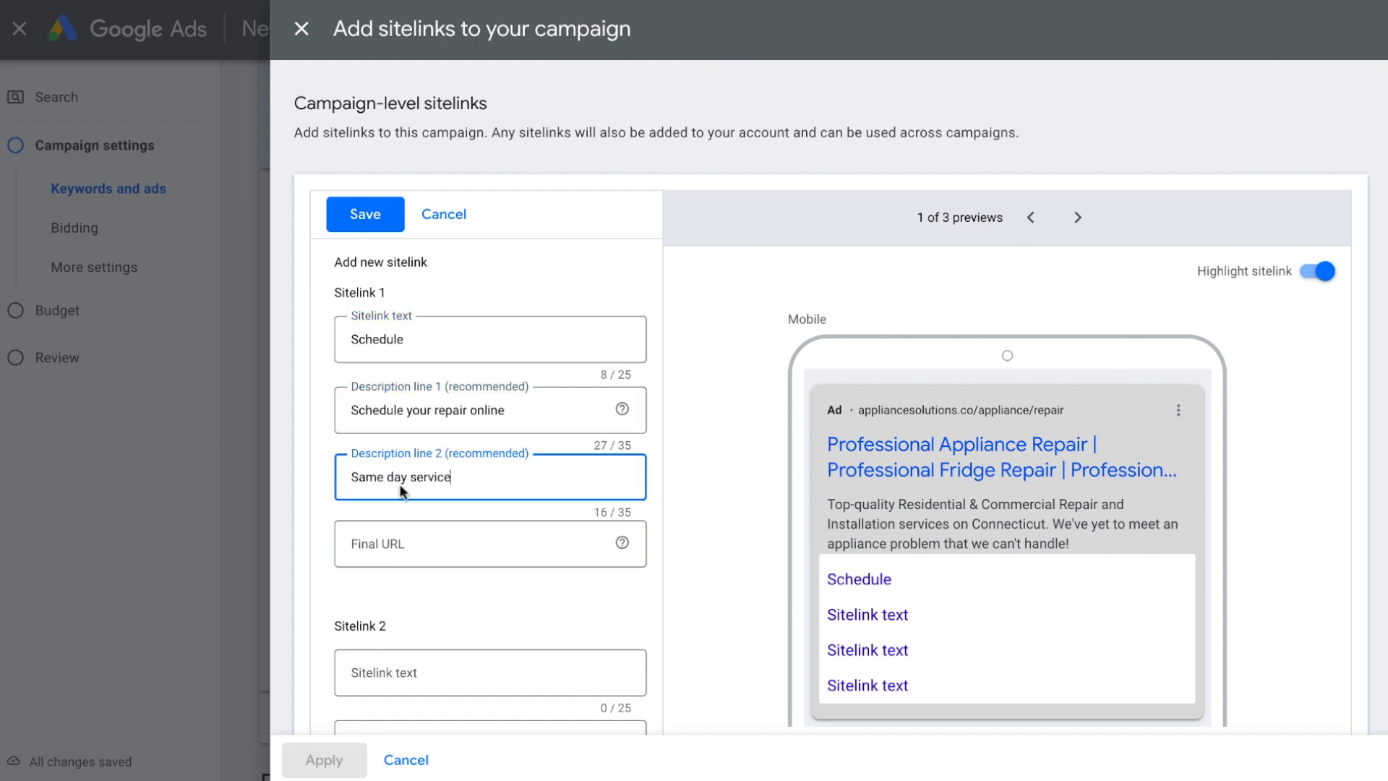
key("Tab")
type("https://www.appliancesolutions.co/sched")
key("Tab")
type("About Us")
key("Tab")
type("Learn more about us\tSame day service")
key("Tab")
type("https://www.appliancesolutions.co/about")
Step: Add the Reviews (/reviews) and Brands (/brands) sitelinks, then save and apply all four
key("Tab")
type("Reviews\tHighly rated")
key("Tab")
type("We show up on time\thttps://www.appliancesolutions.co/reviews")
key("Tab")
type("Brands")
key("Tab")
type("We work on all major brands")
key("Tab")
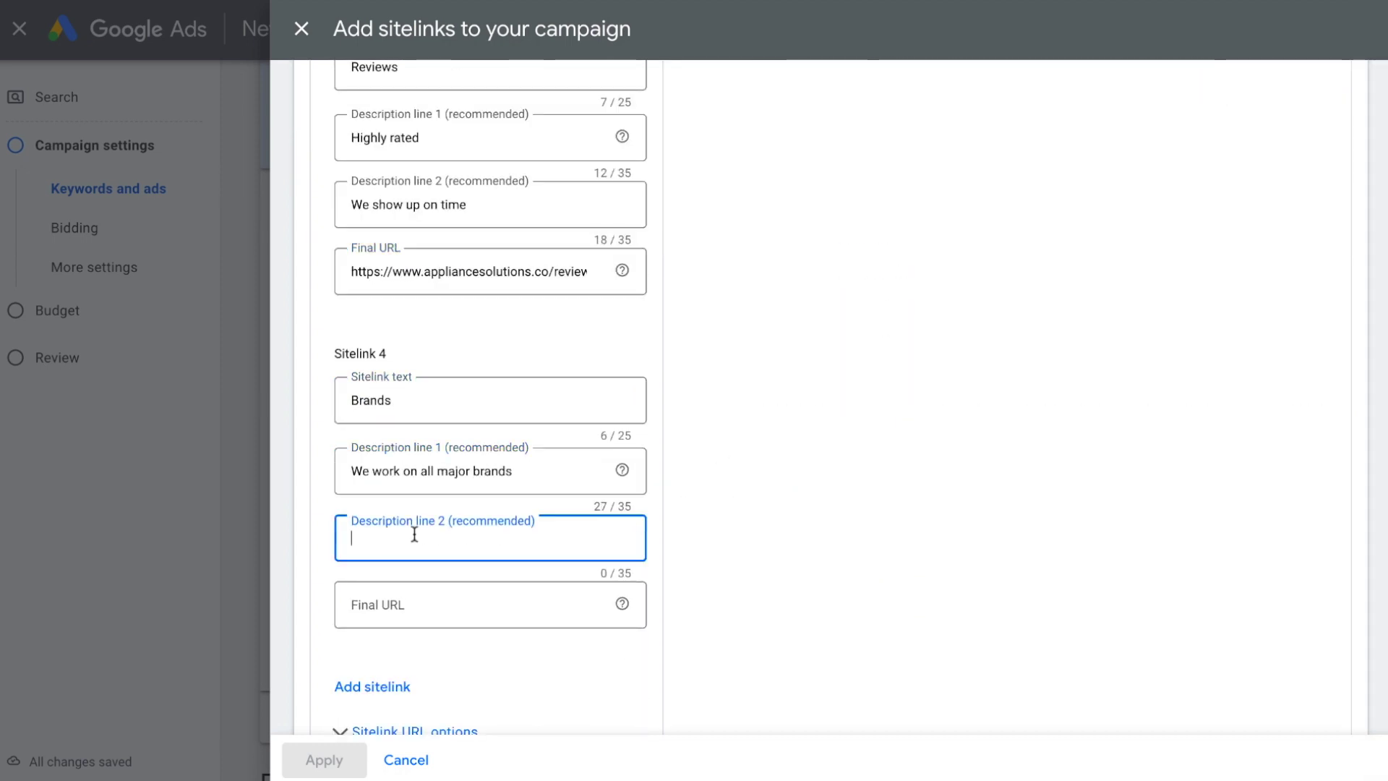
type("We got you covered\thttps://www.appliancesolutions.co/brands")
left_click(365, 689)
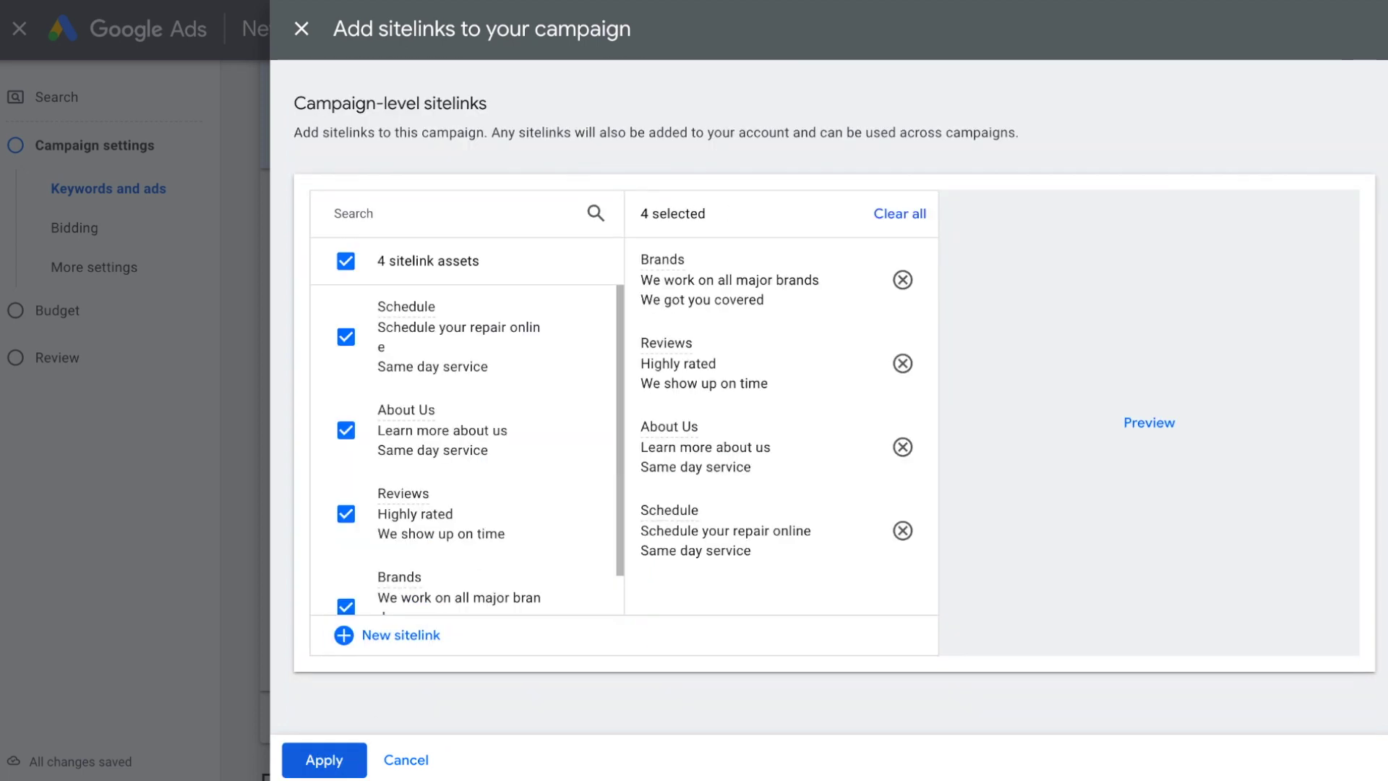
left_click(331, 760)
Step: Attach all four existing callouts to the campaign
left_click(354, 555)
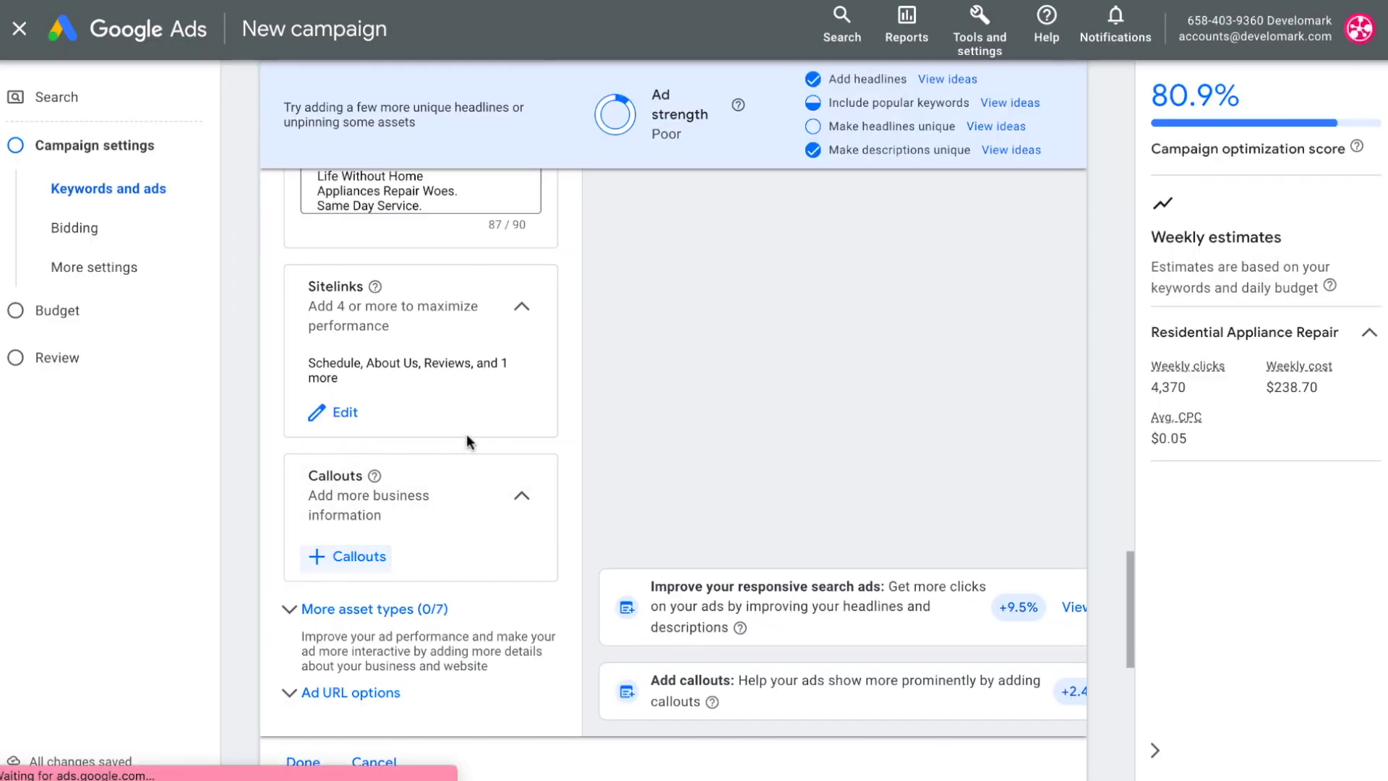
left_click(346, 261)
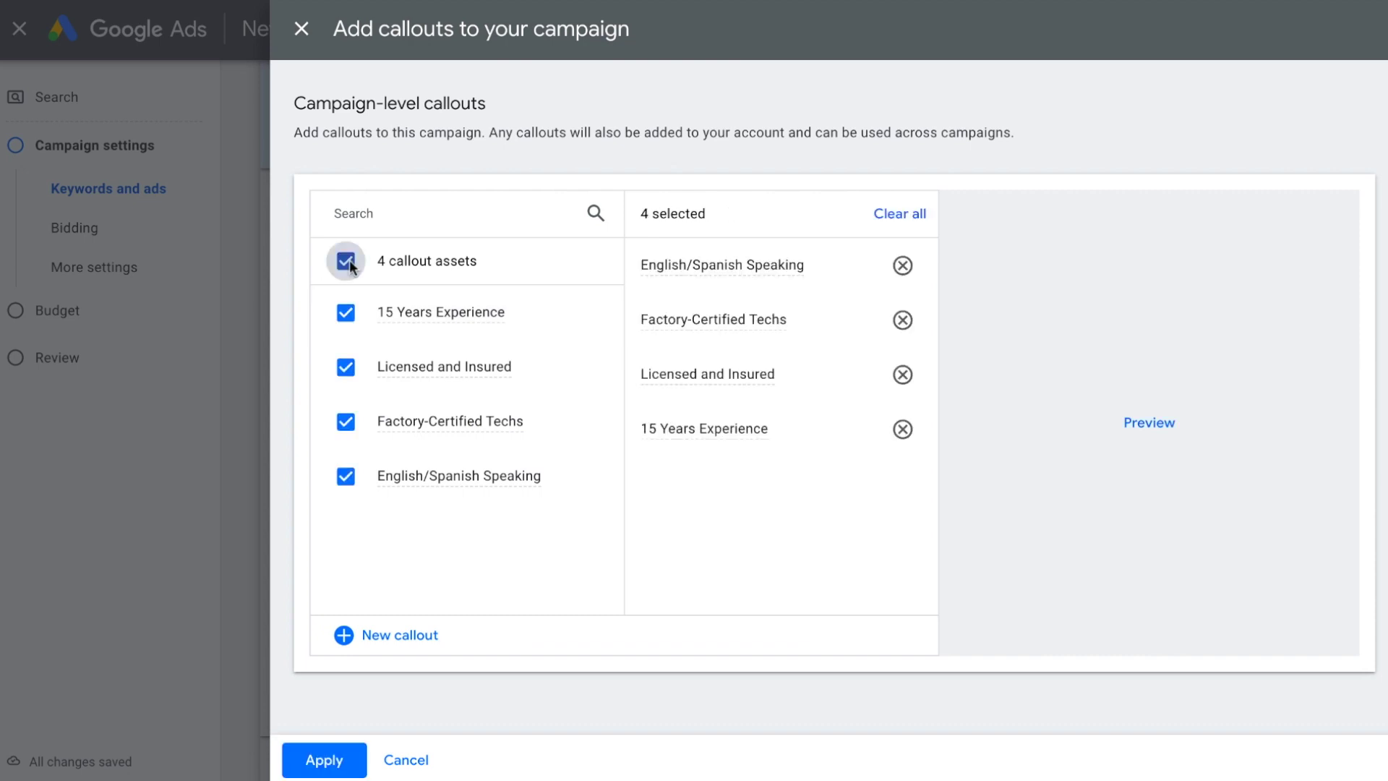
left_click(339, 757)
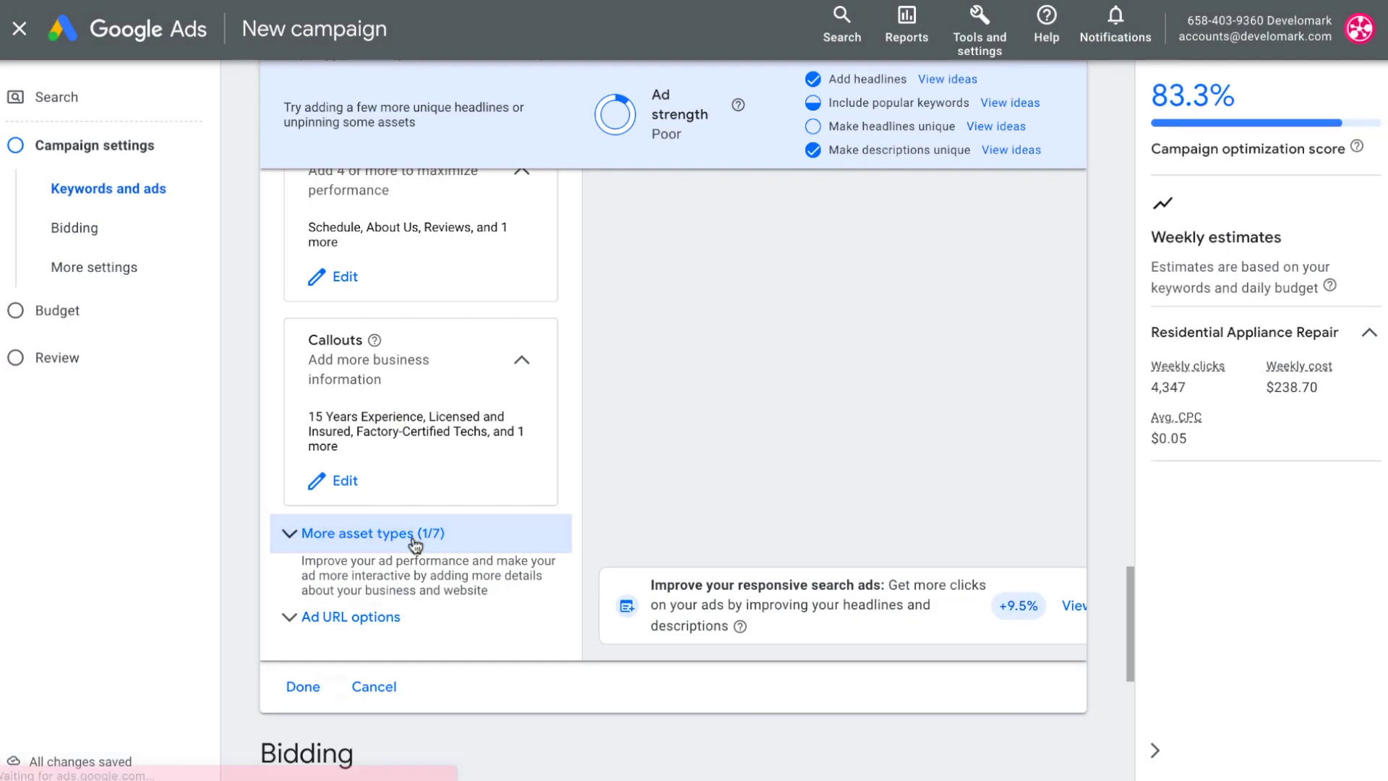
Step: Add the business phone number as a call asset on the campaign
left_click(412, 539)
scroll(434, 535, "down", 5)
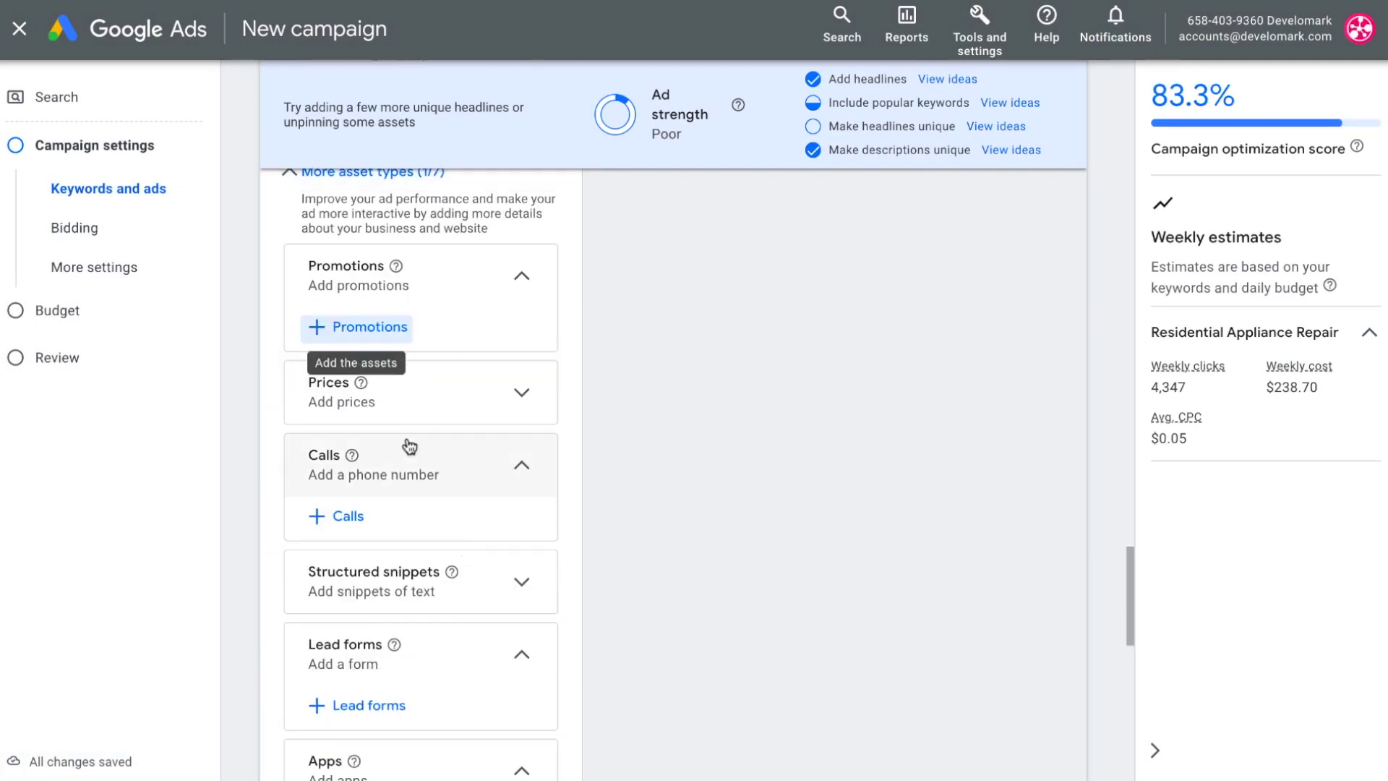
left_click(350, 519)
left_click(531, 276)
key("ctrl+v")
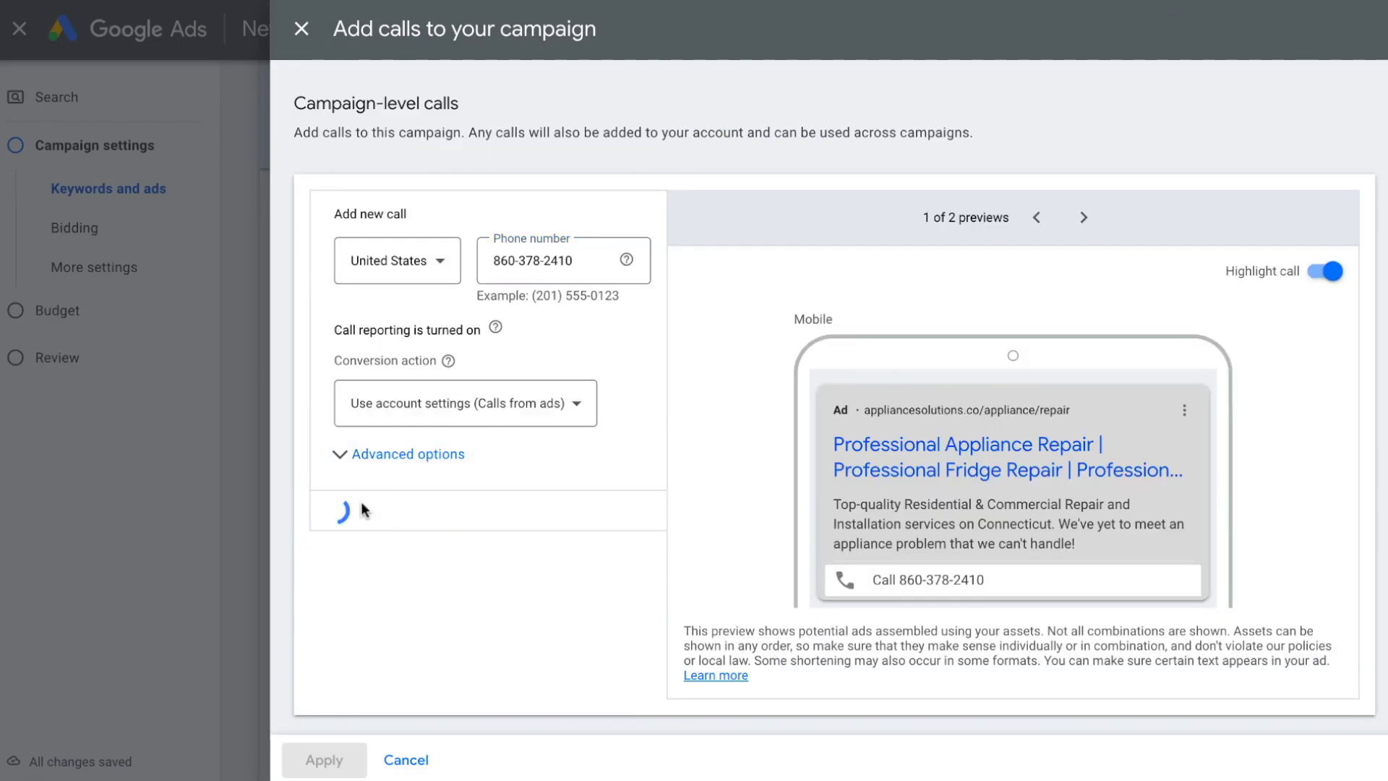
left_click(324, 760)
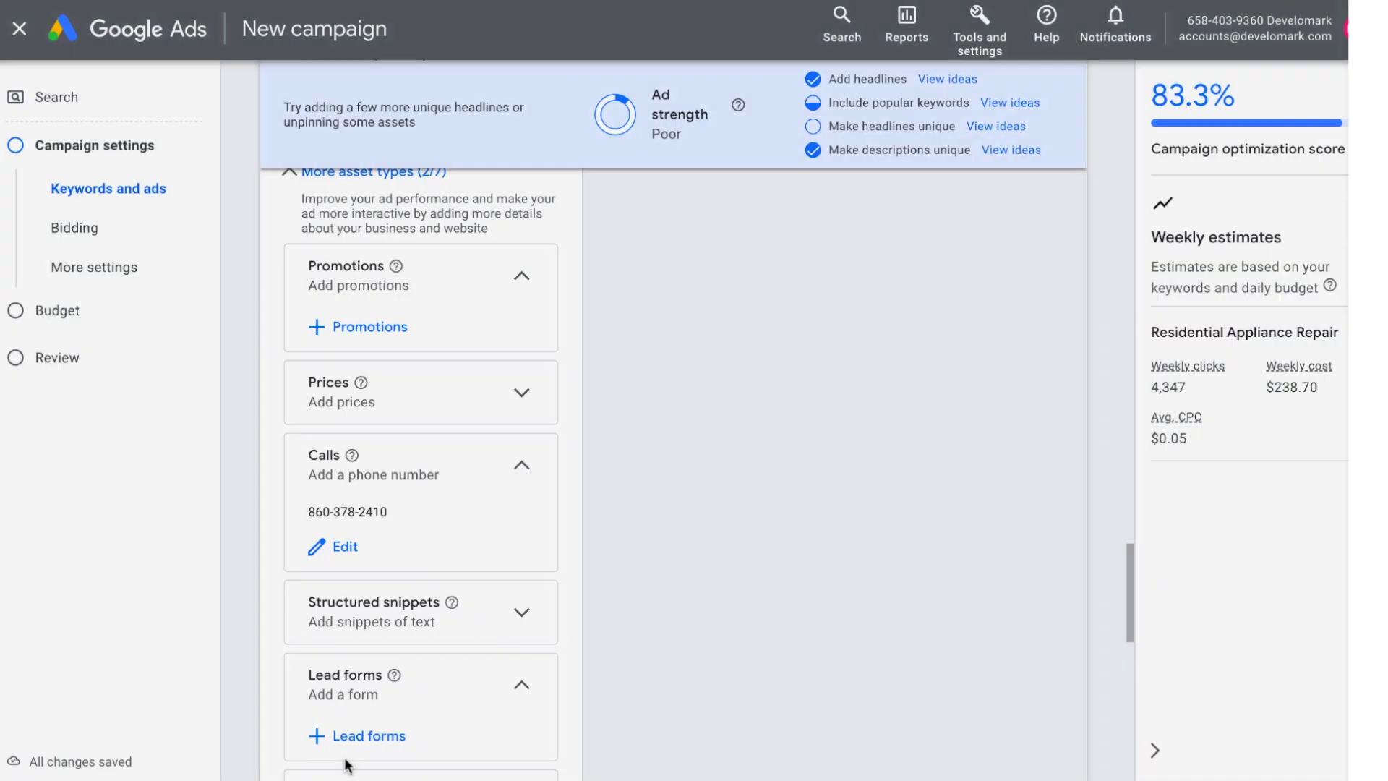
Step: Add a Service catalog structured snippet: We work with all brands, We come to your home, $49
scroll(487, 273, "down", 5)
scroll(487, 289, "up", 1)
left_click(490, 322)
left_click(397, 360)
type("We work with all brands")
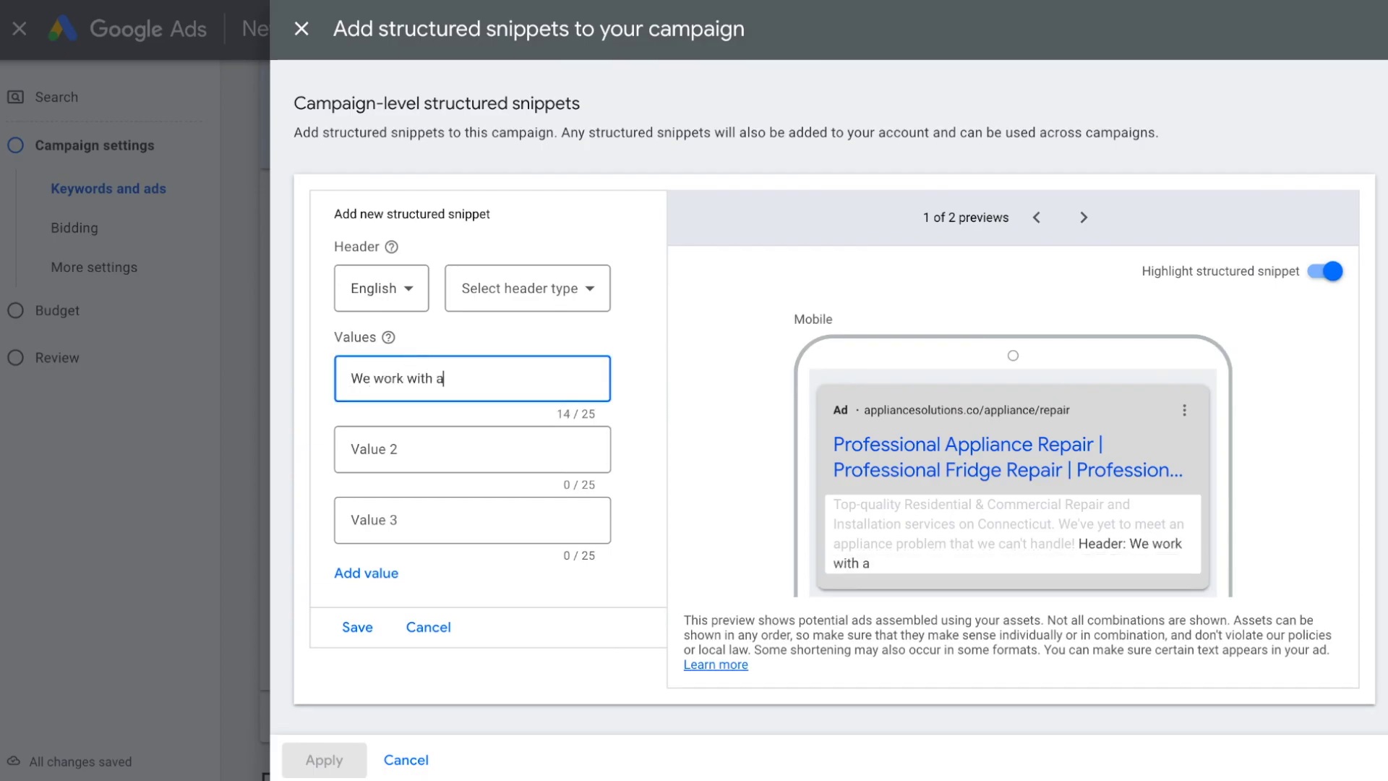
key("Tab")
type("We come to your home")
key("Tab")
type("$49")
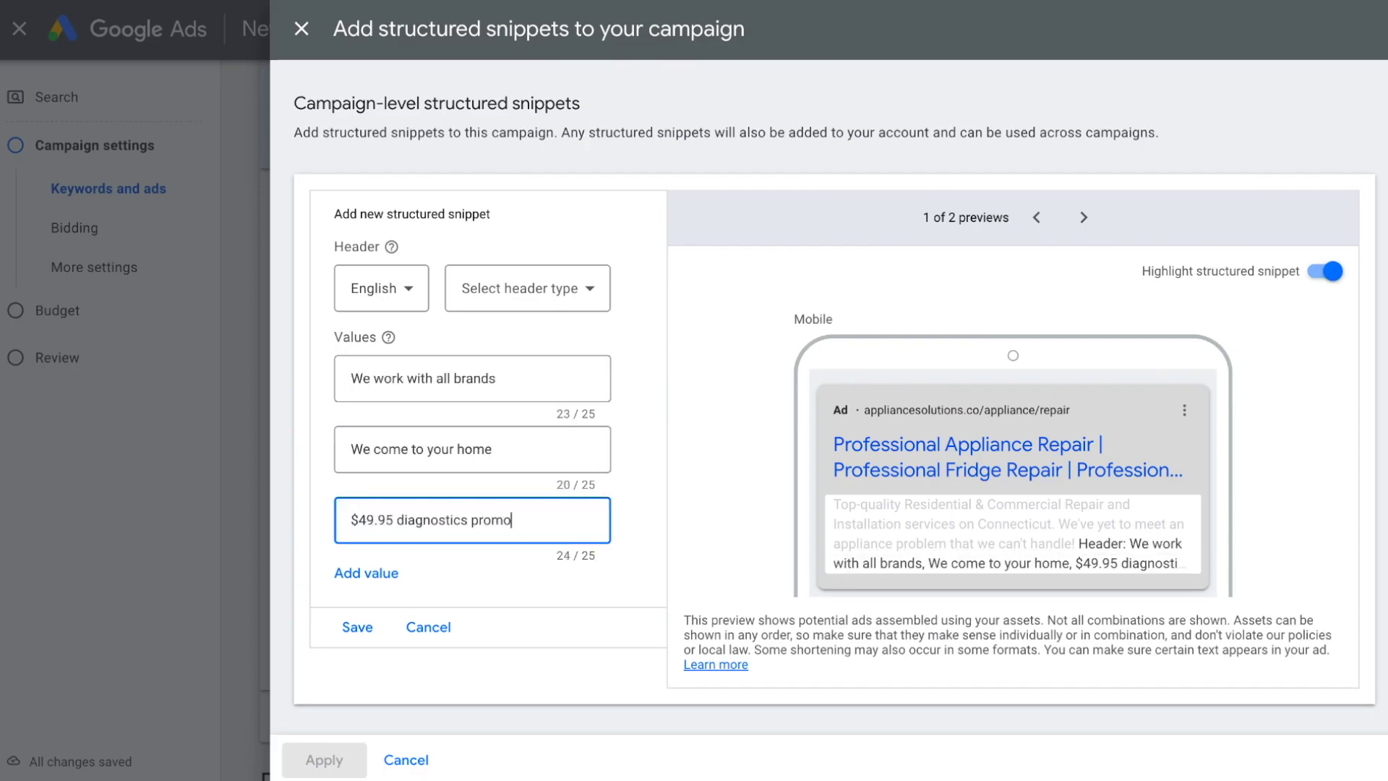
left_click(455, 293)
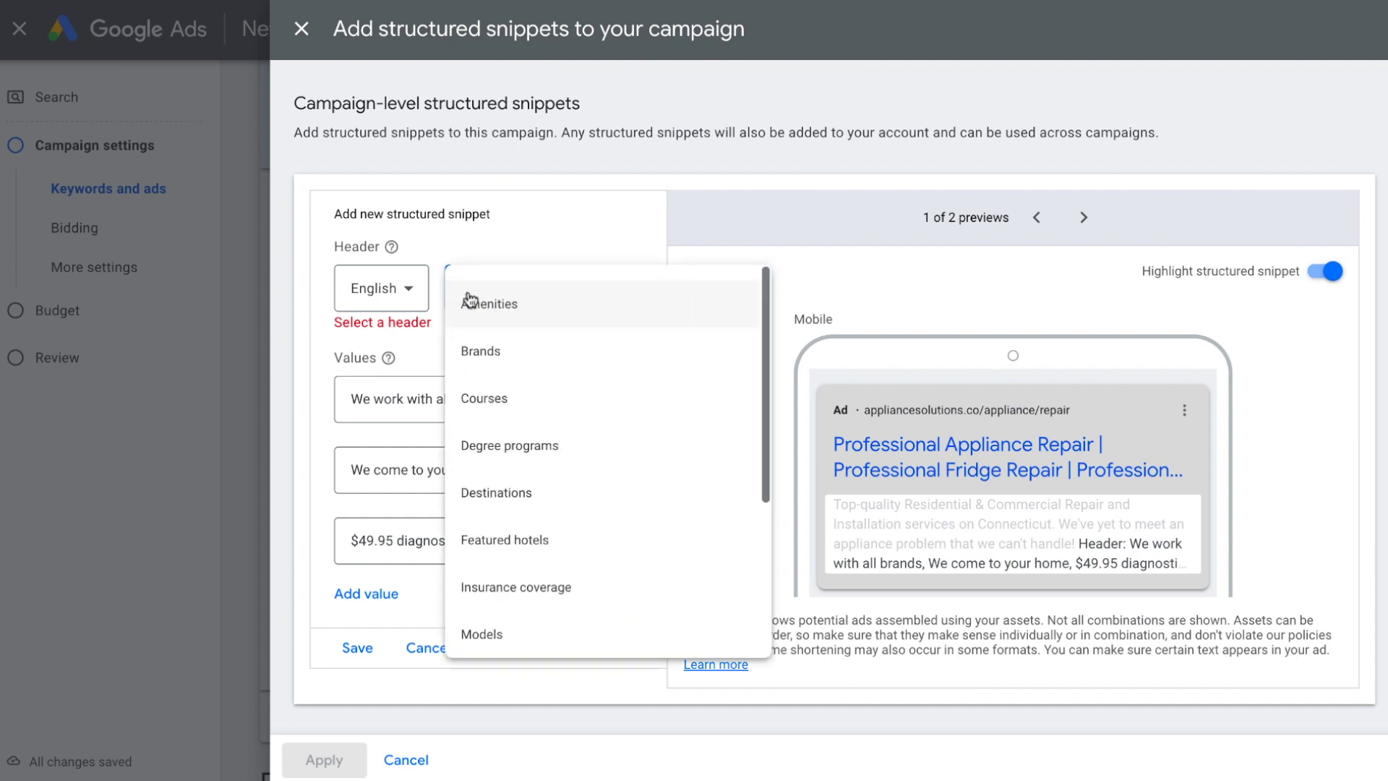
scroll(481, 575, "down", 3)
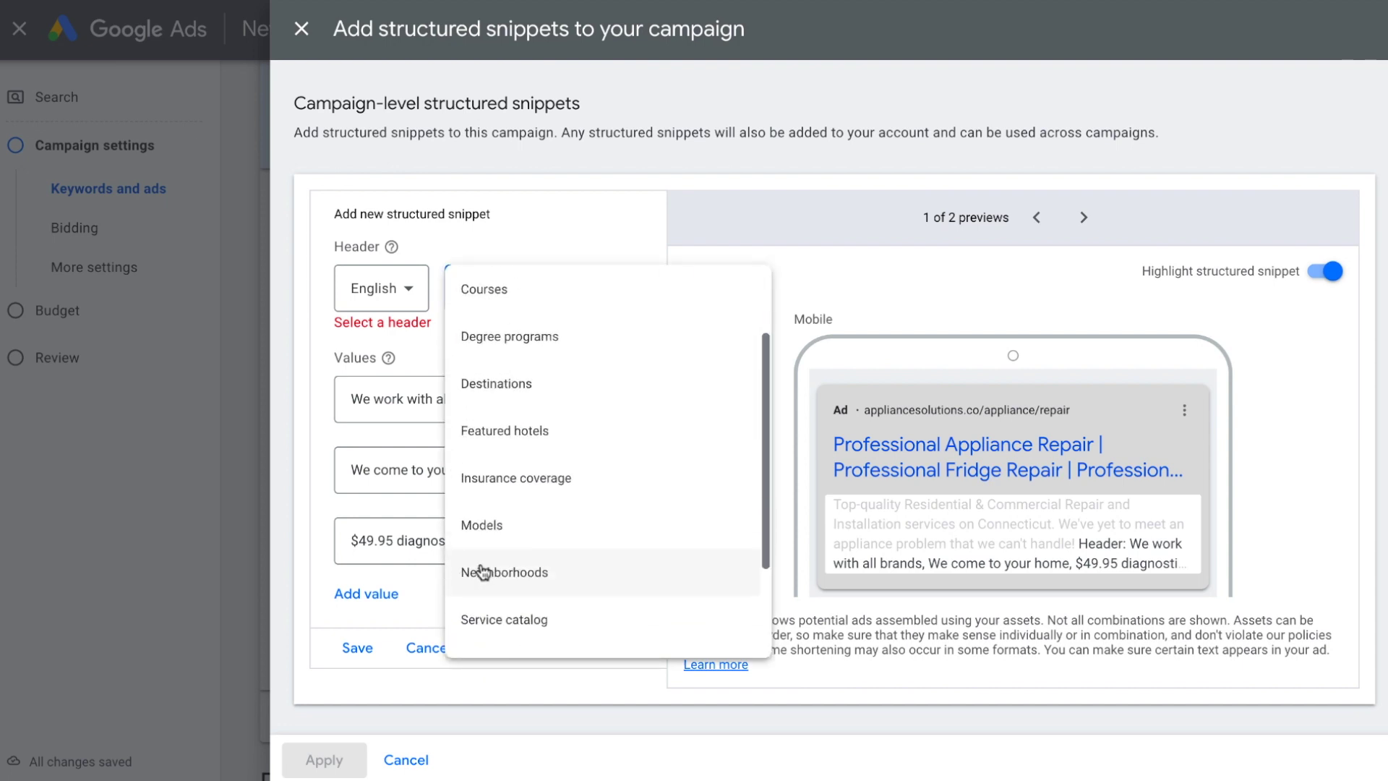
scroll(490, 575, "down", 1)
left_click(502, 480)
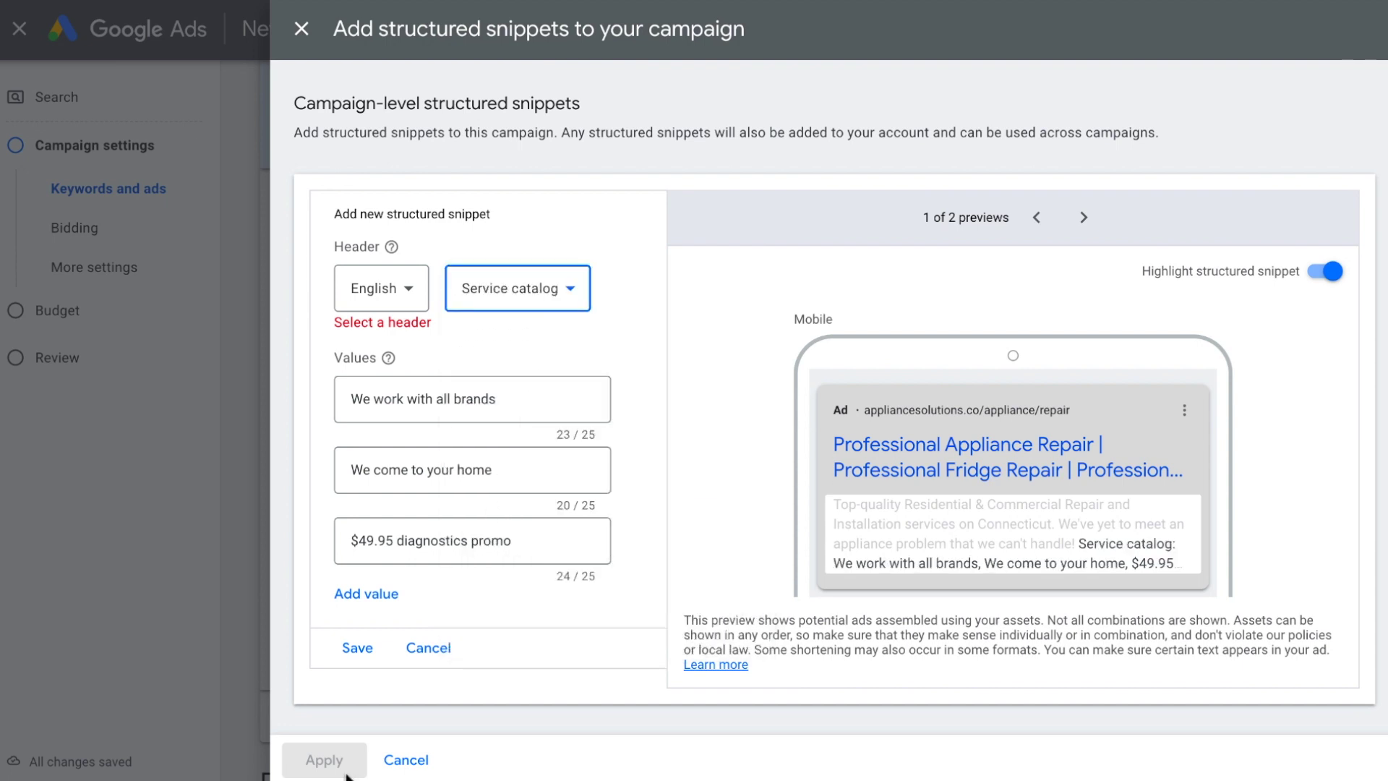
left_click(357, 645)
left_click(318, 759)
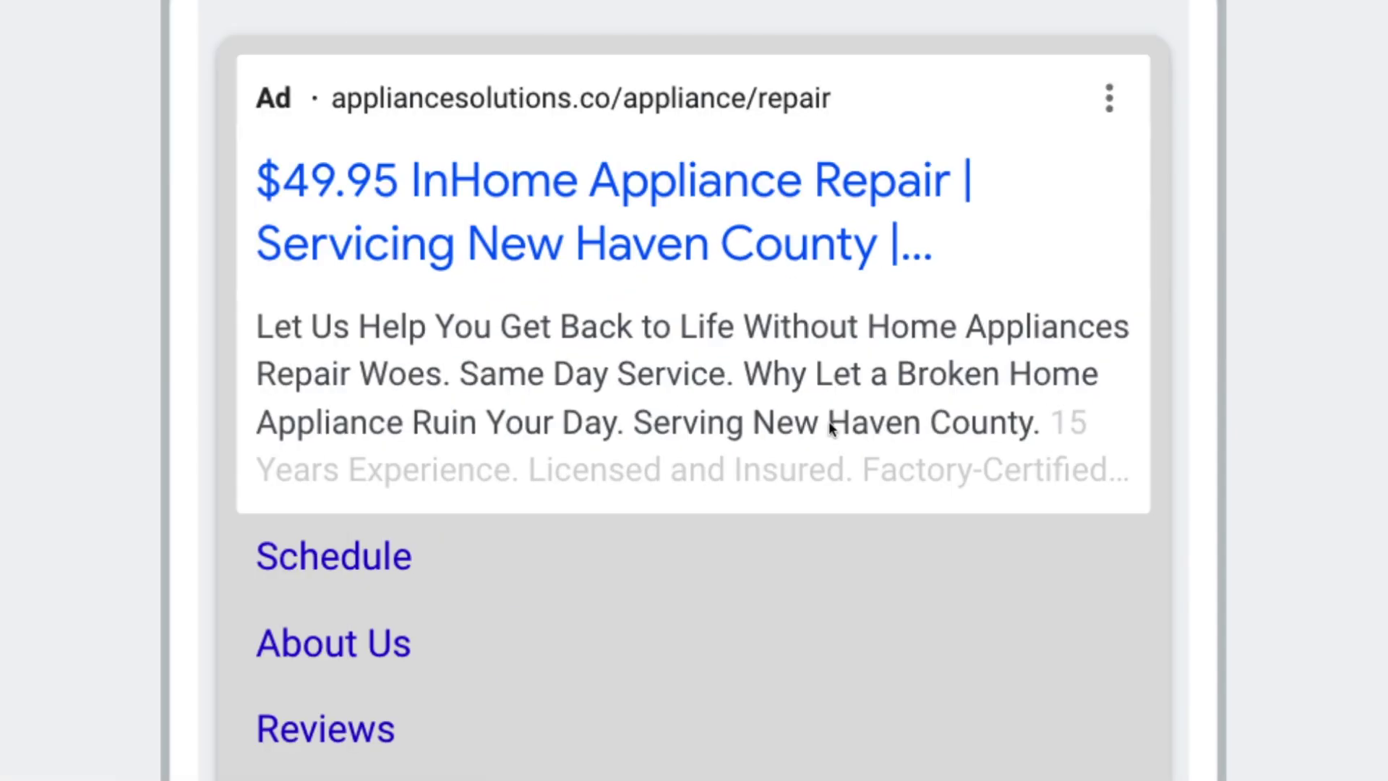
Step: Check the network settings and target New Haven County as the campaign's custom location
scroll(829, 426, "down", 5)
scroll(827, 422, "up", 4)
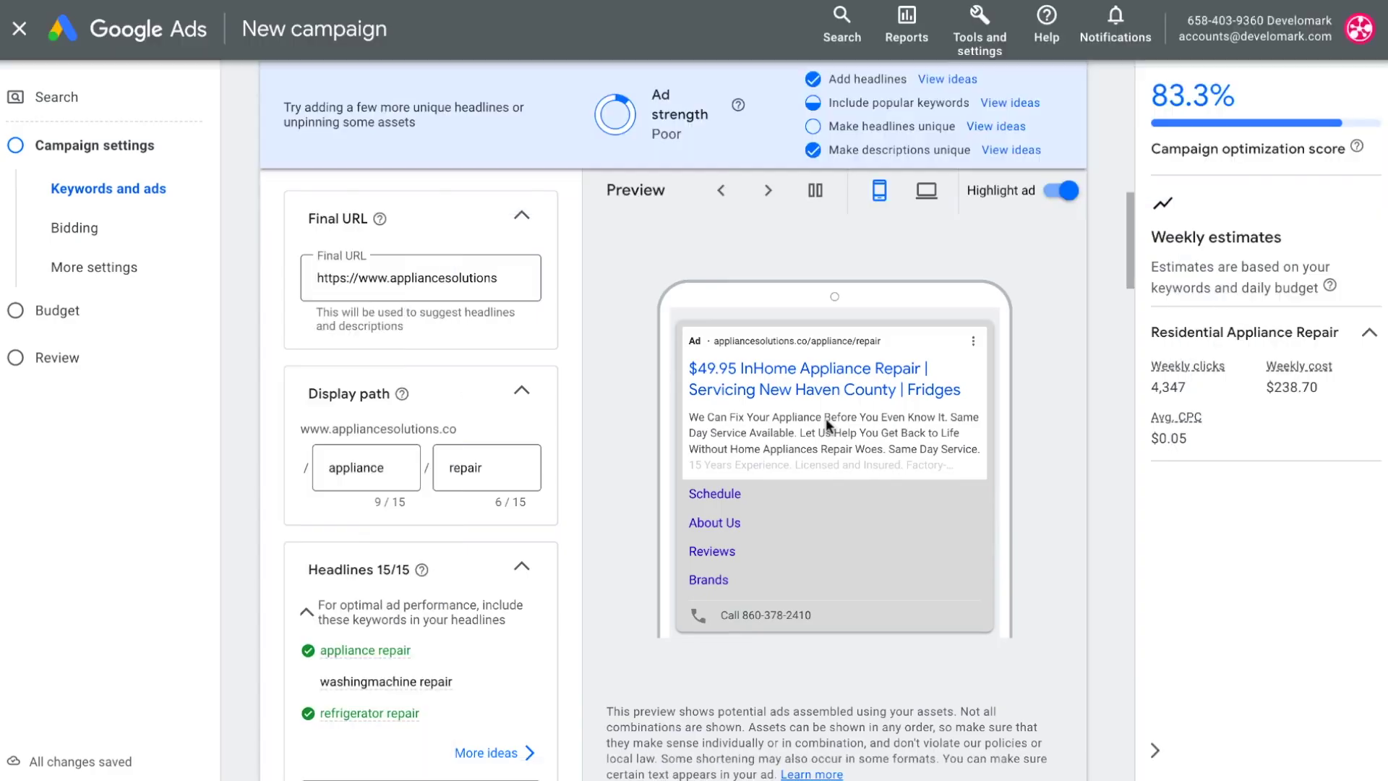
scroll(653, 438, "down", 15)
left_click(629, 403)
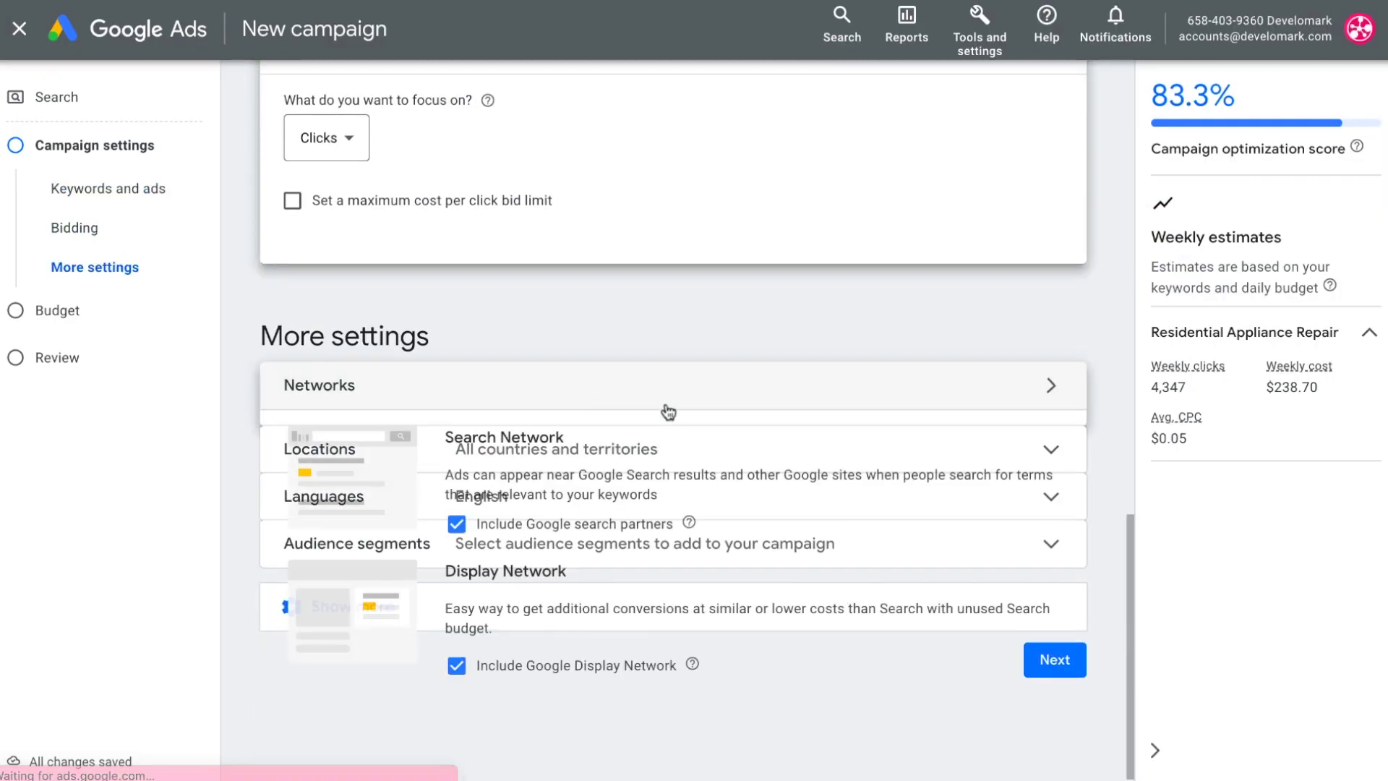
scroll(679, 427, "down", 4)
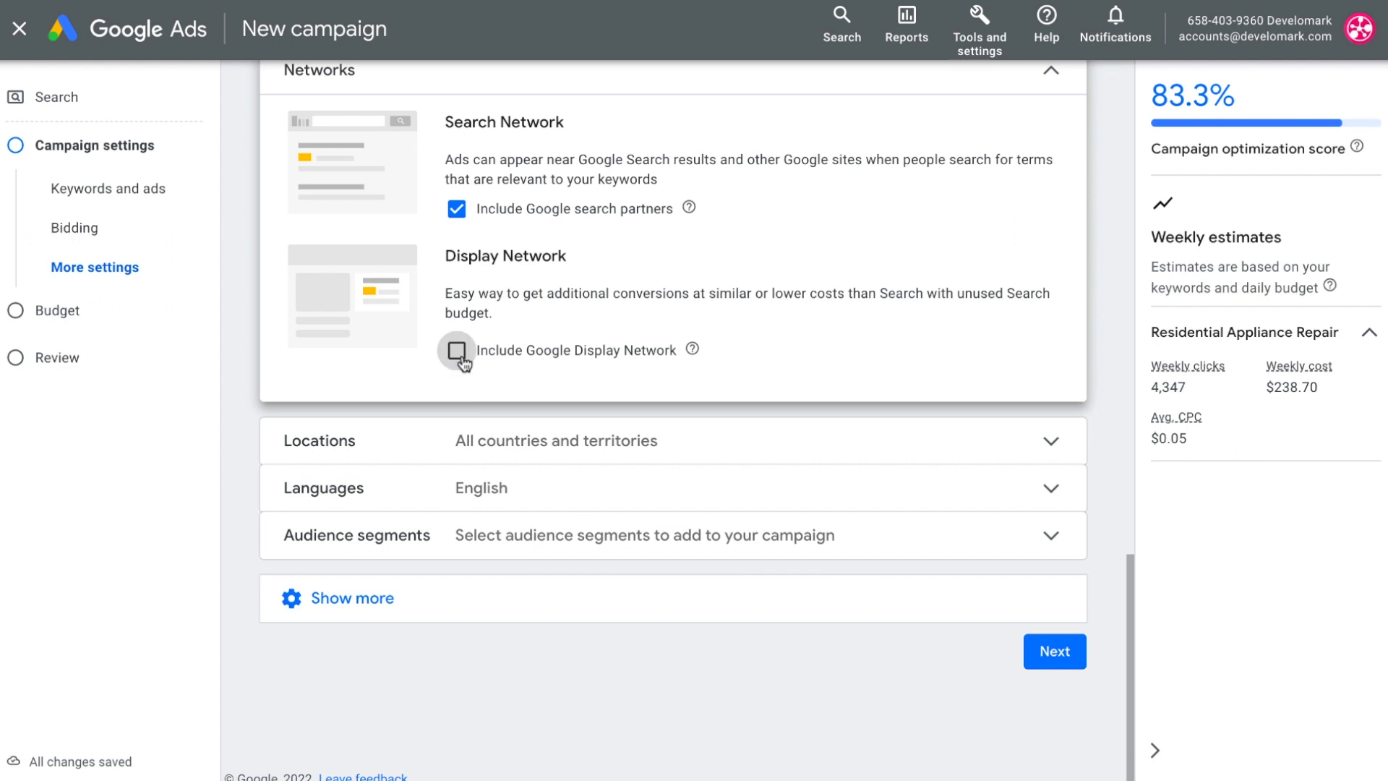
left_click(505, 443)
scroll(455, 465, "down", 5)
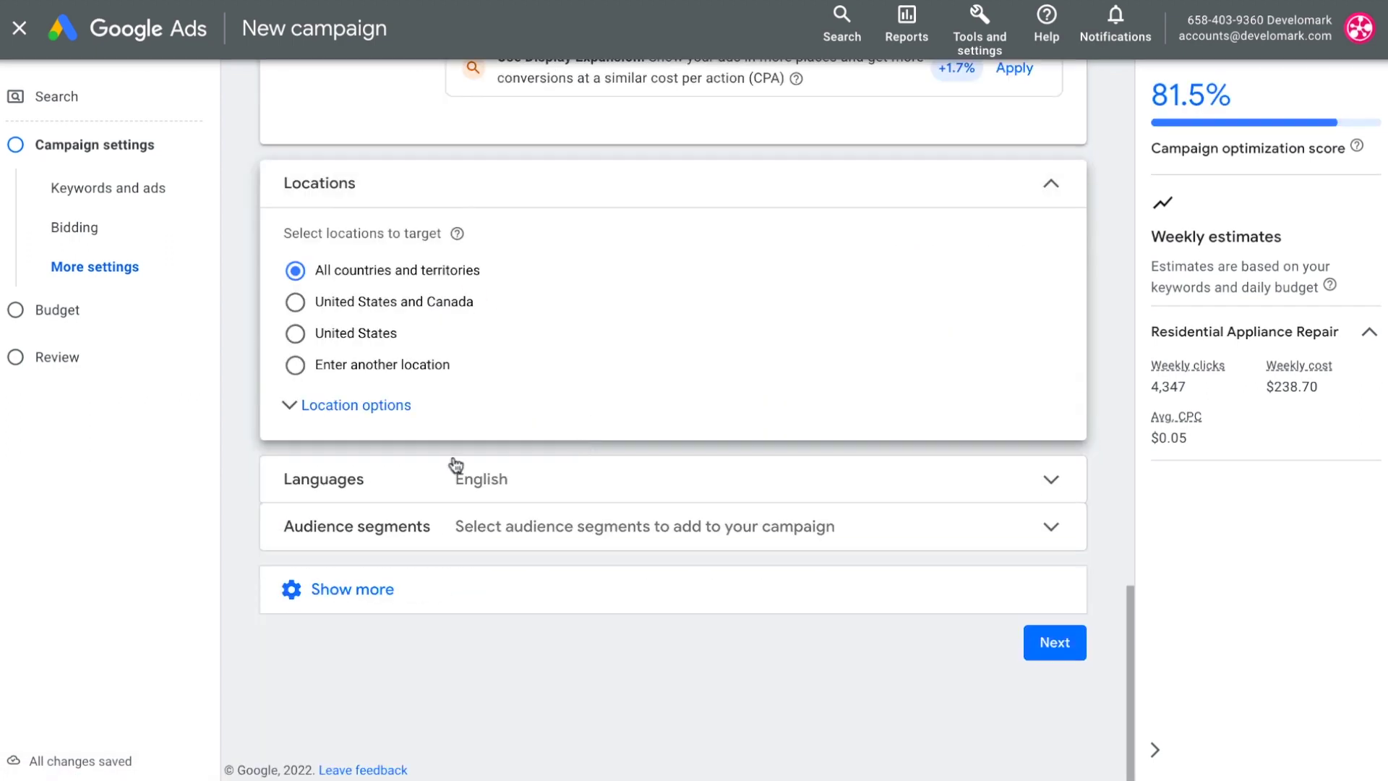
left_click(343, 370)
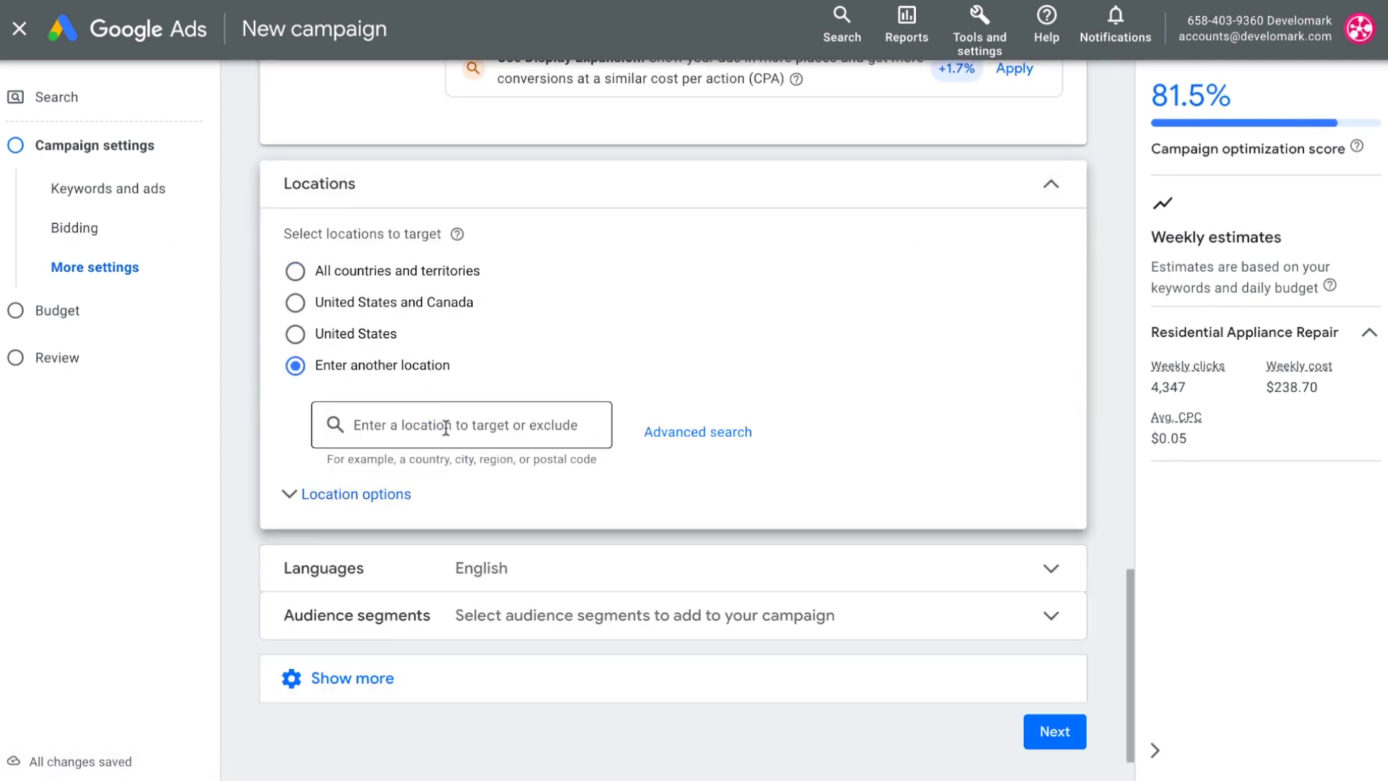
type("new haven county")
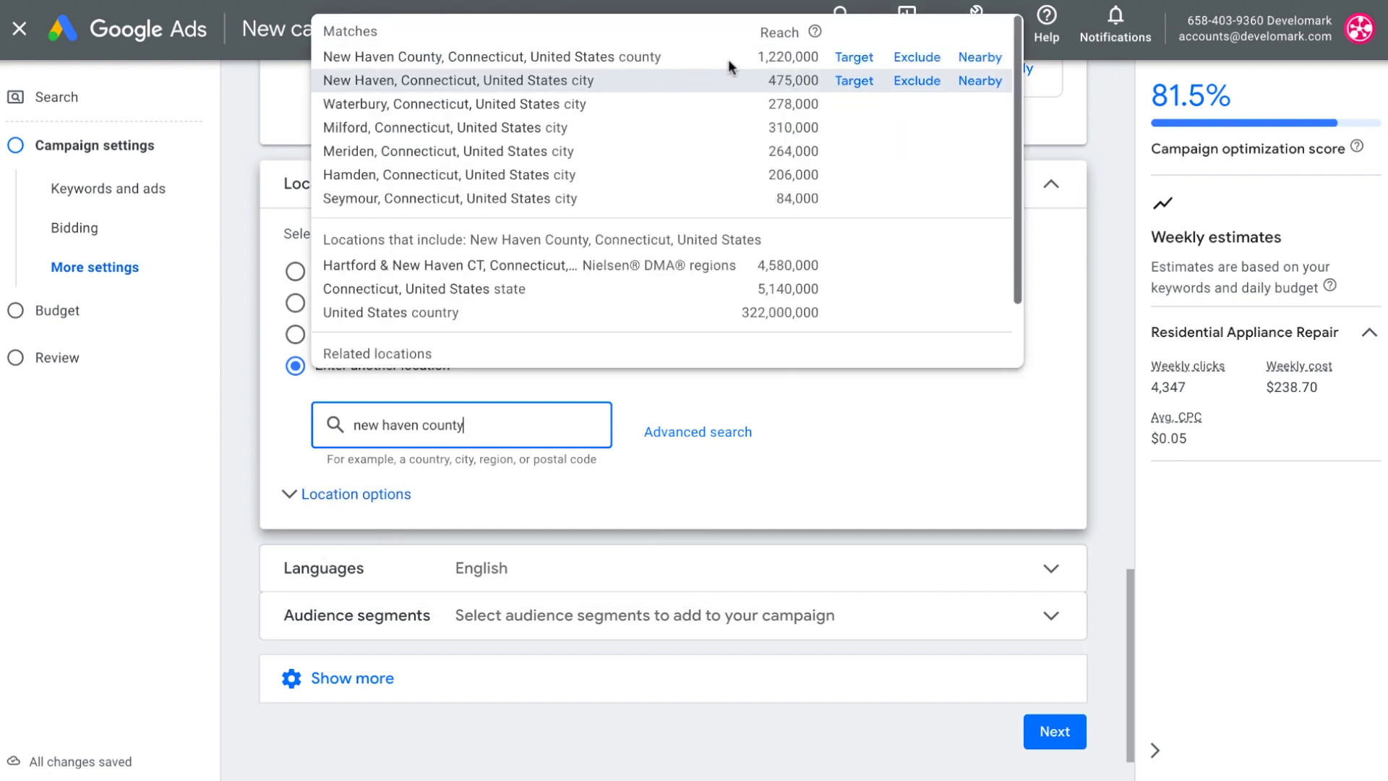
left_click(848, 62)
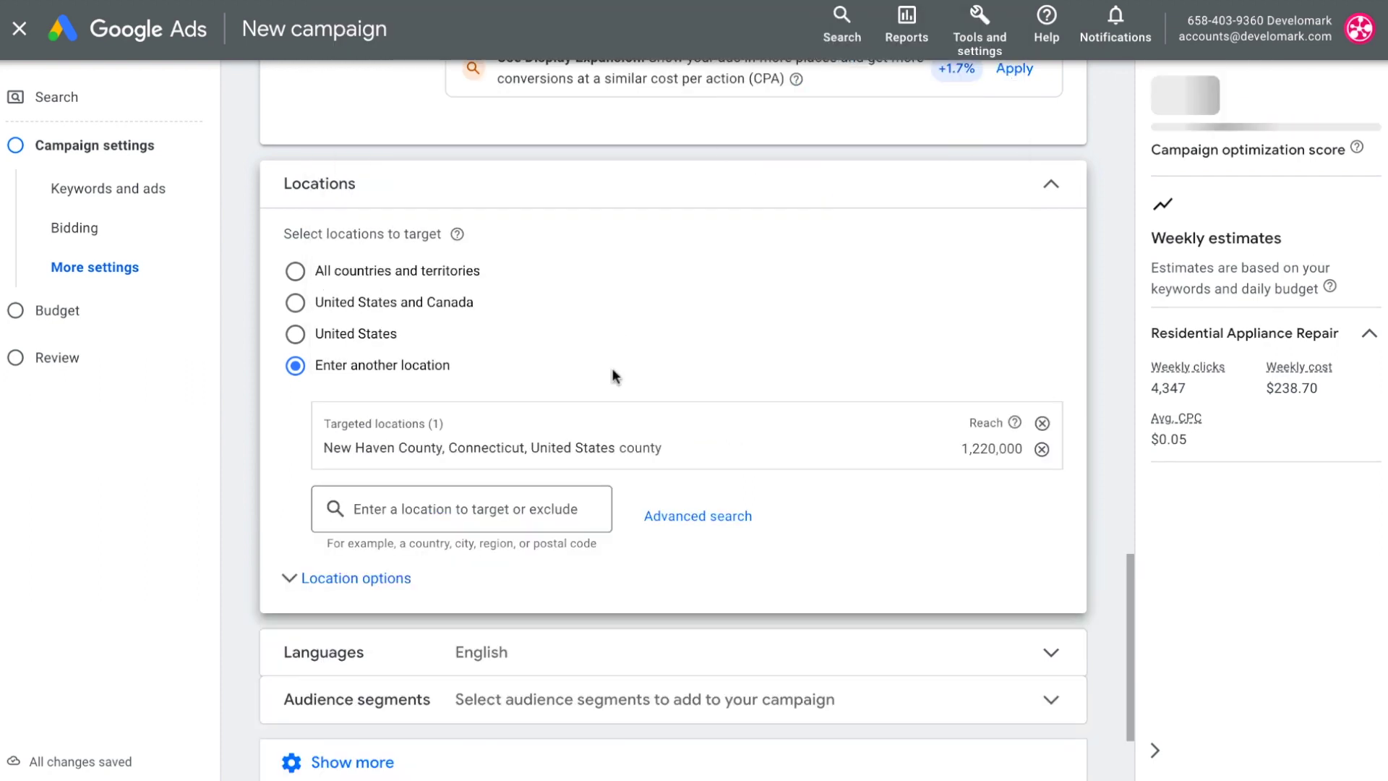
scroll(581, 436, "down", 5)
Step: Set a custom $66.66 daily budget, review the summary, and publish the campaign
left_click(1046, 650)
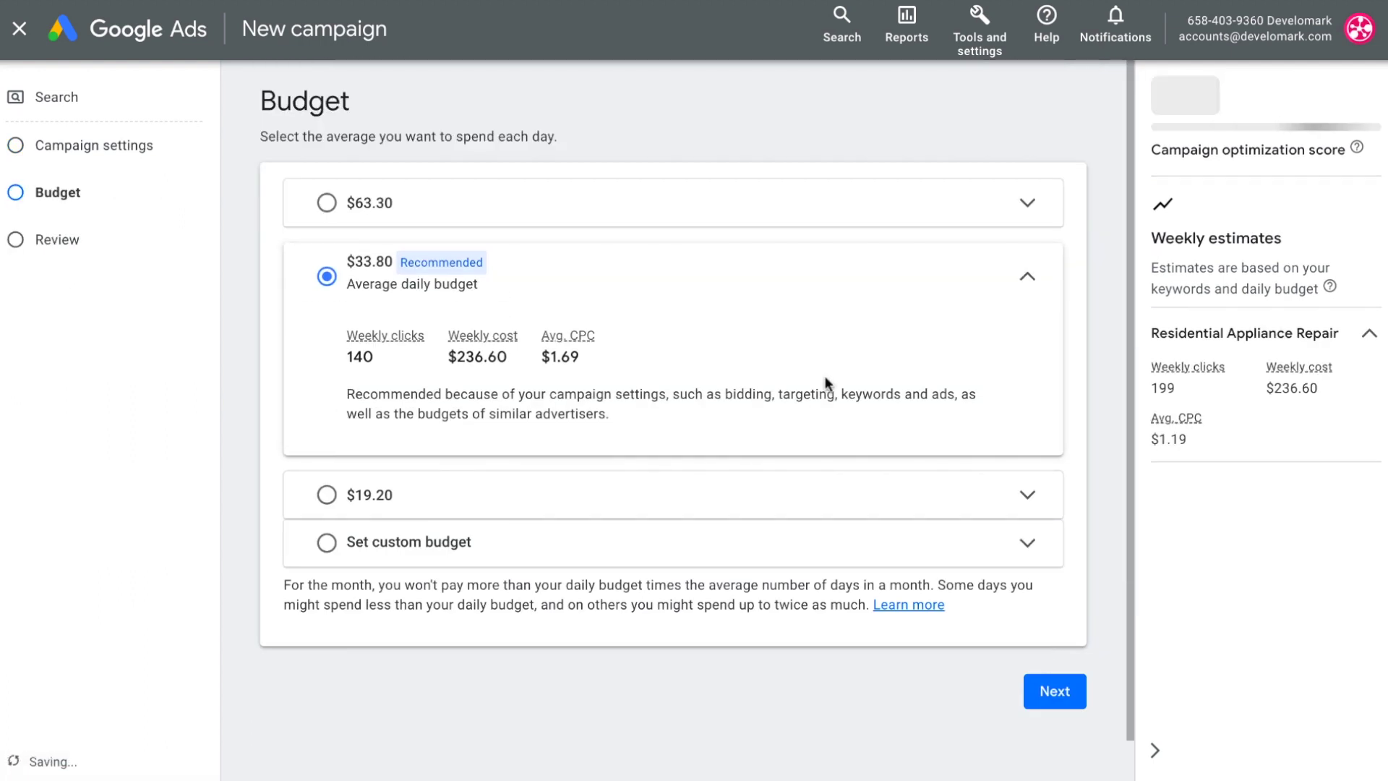
left_click(423, 546)
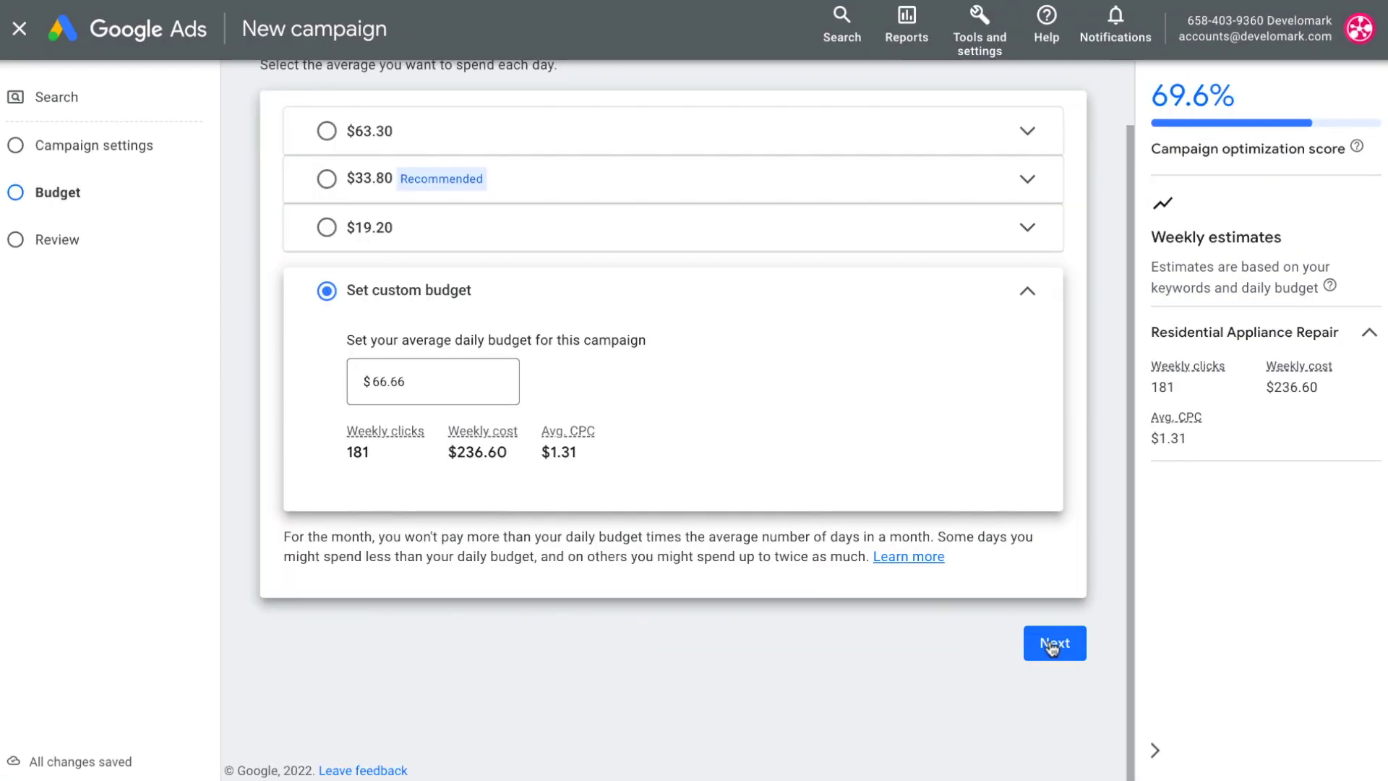
left_click(1048, 641)
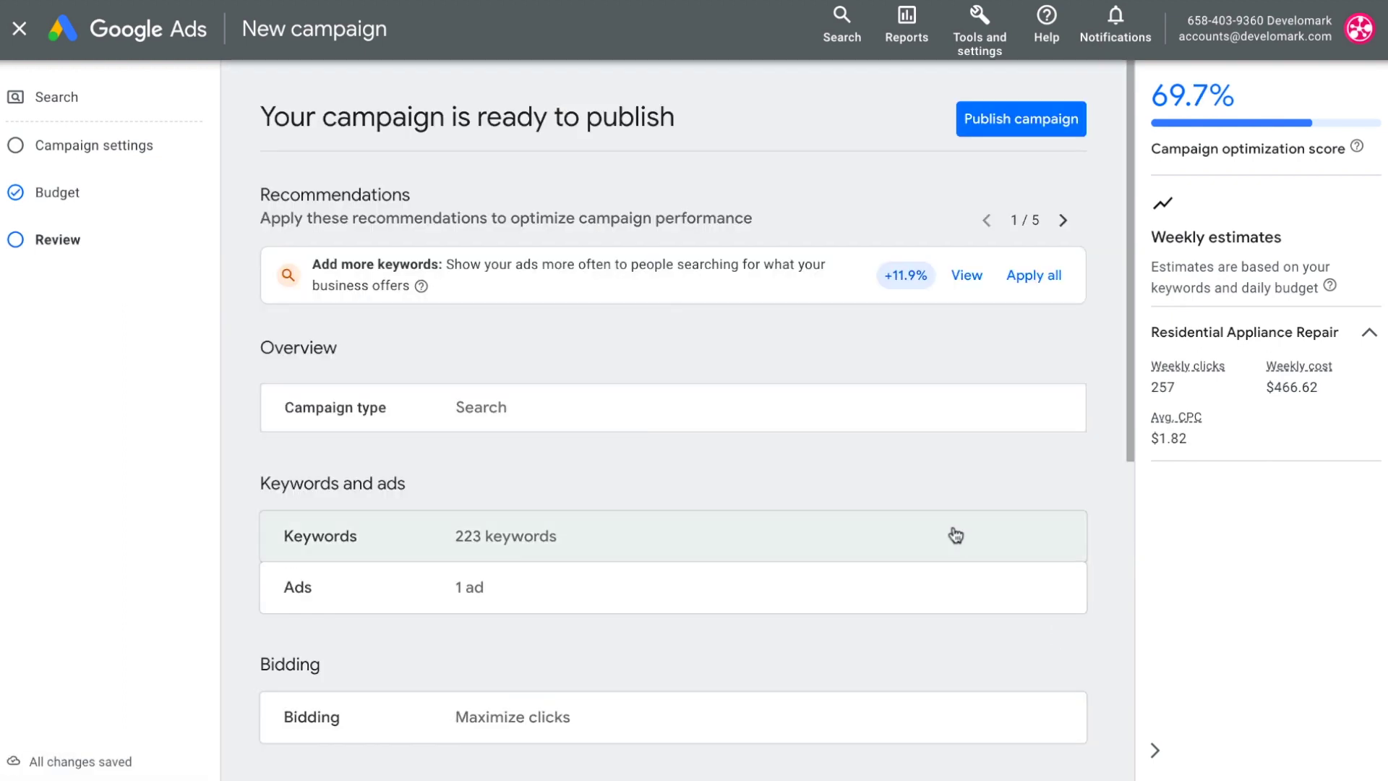
scroll(933, 463, "down", 5)
scroll(941, 463, "down", 2)
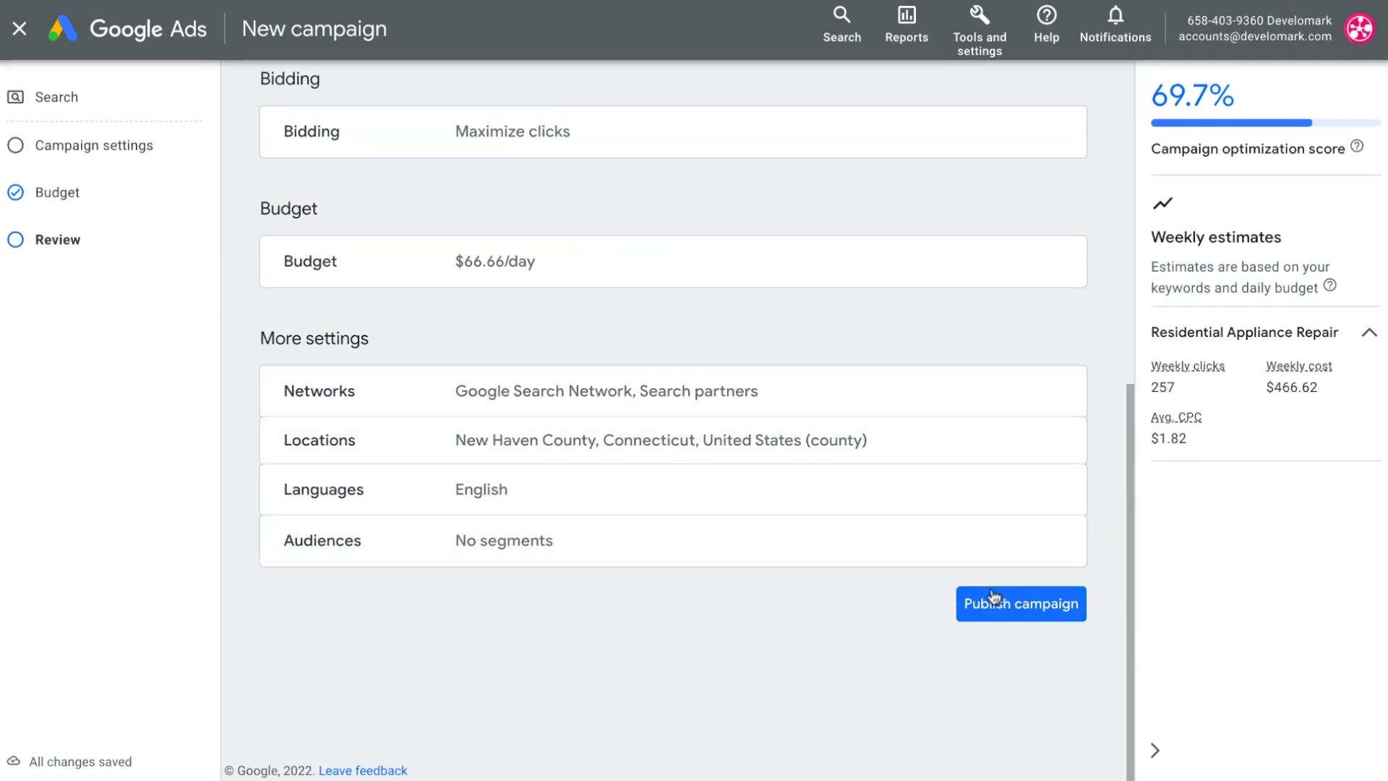
left_click(986, 603)
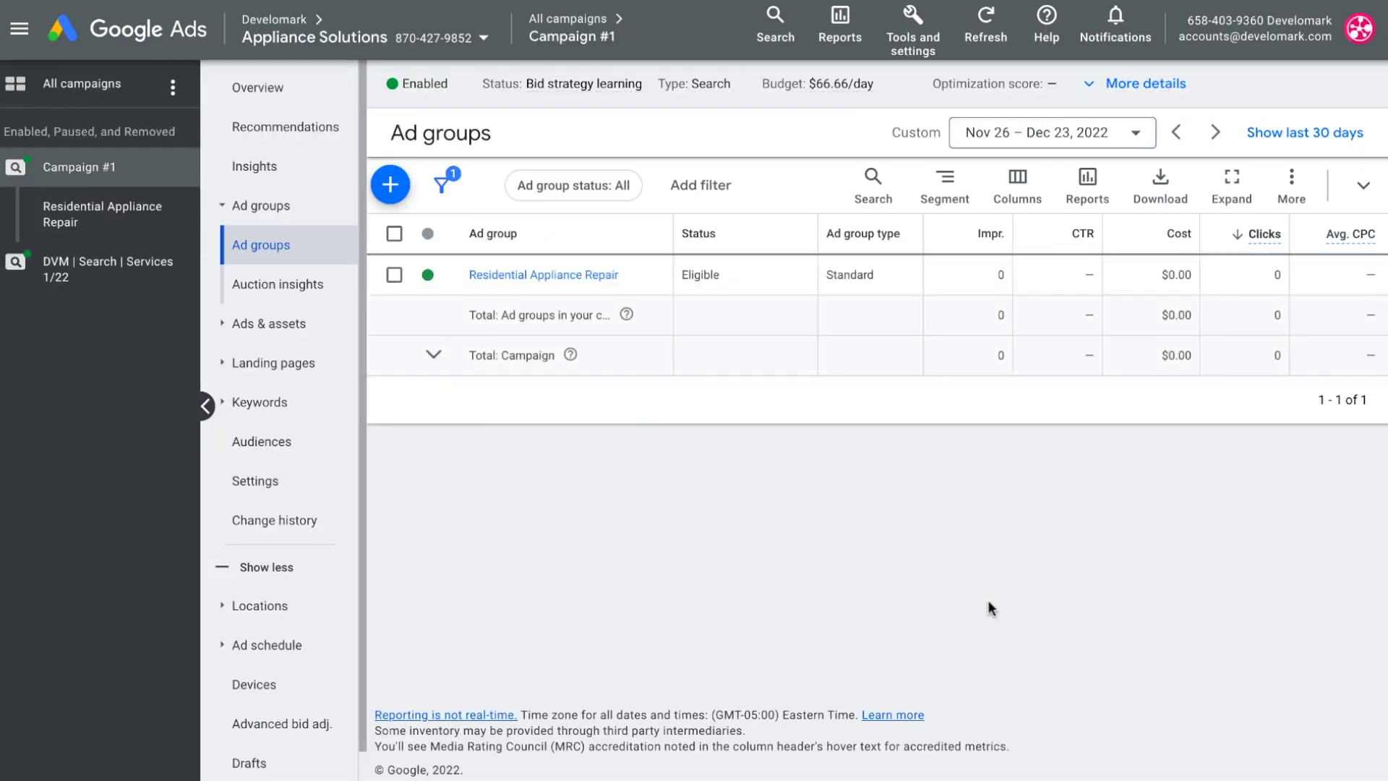
Step: Select all 223 search keywords and switch every one to Phrase match
left_click(272, 402)
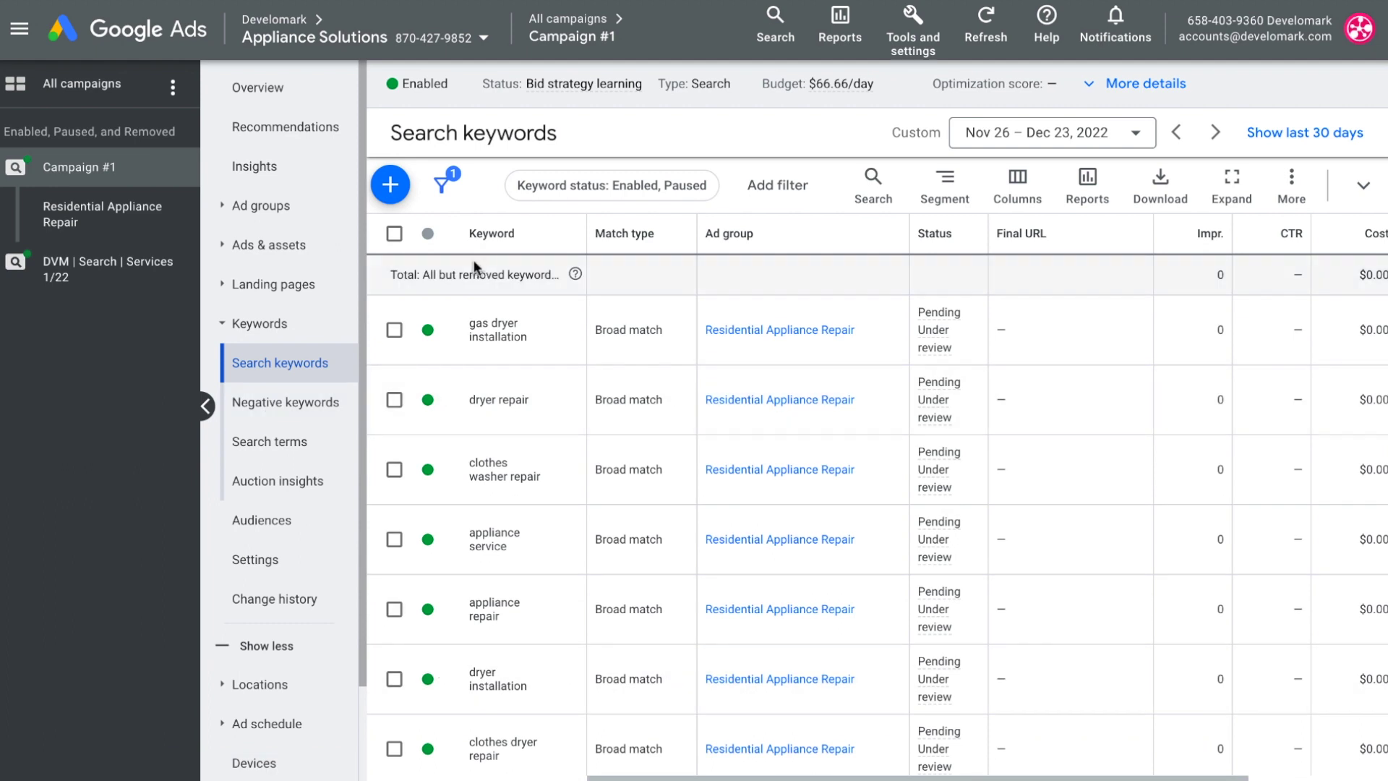
left_click(394, 234)
left_click(541, 185)
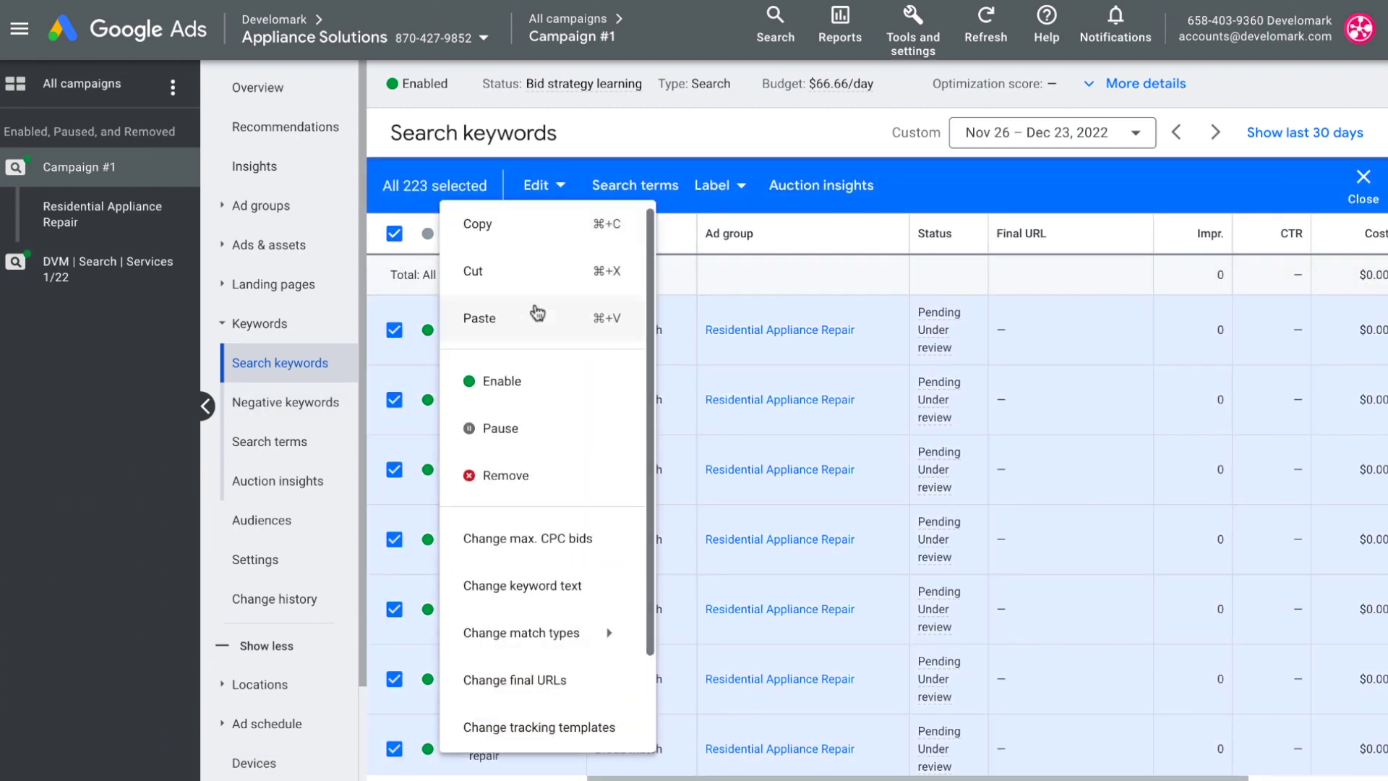
mouse_move(538, 637)
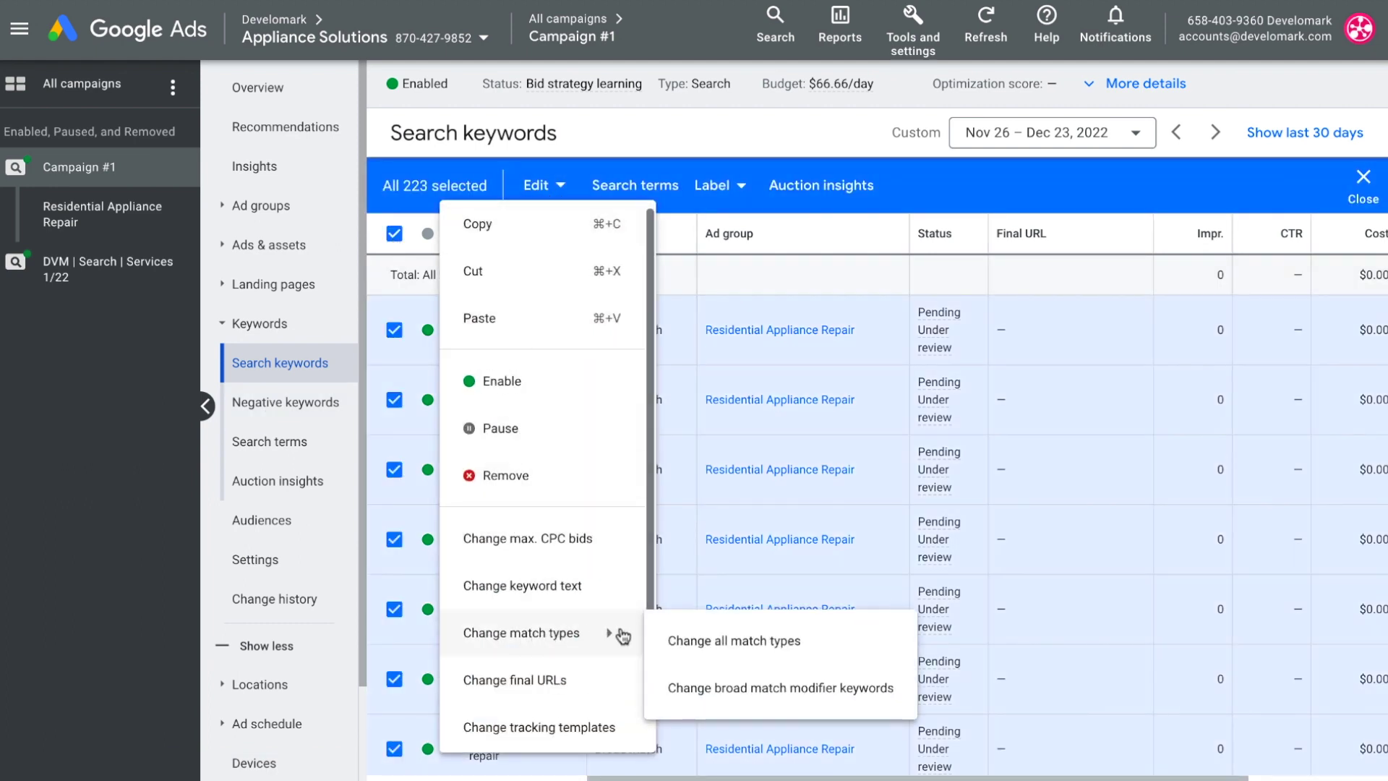
left_click(662, 640)
left_click(476, 244)
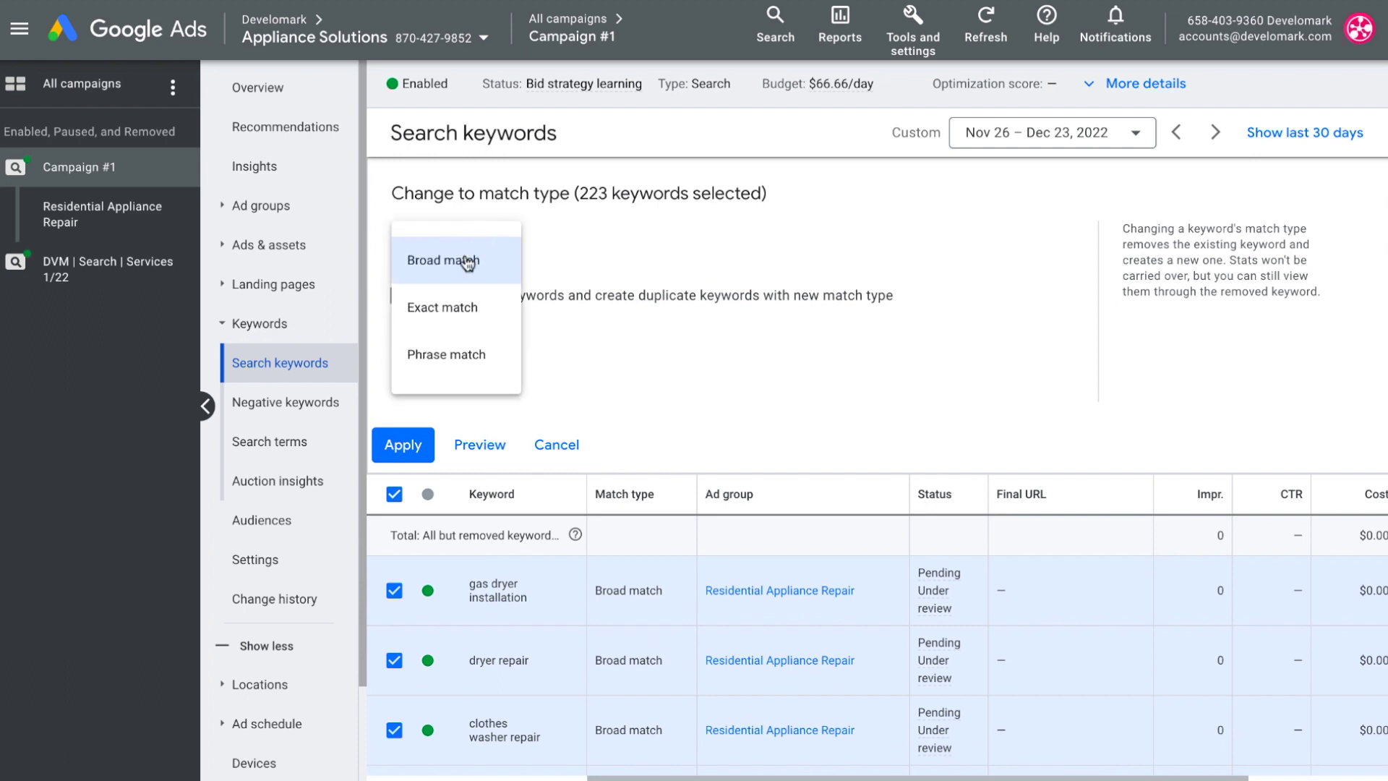
left_click(446, 336)
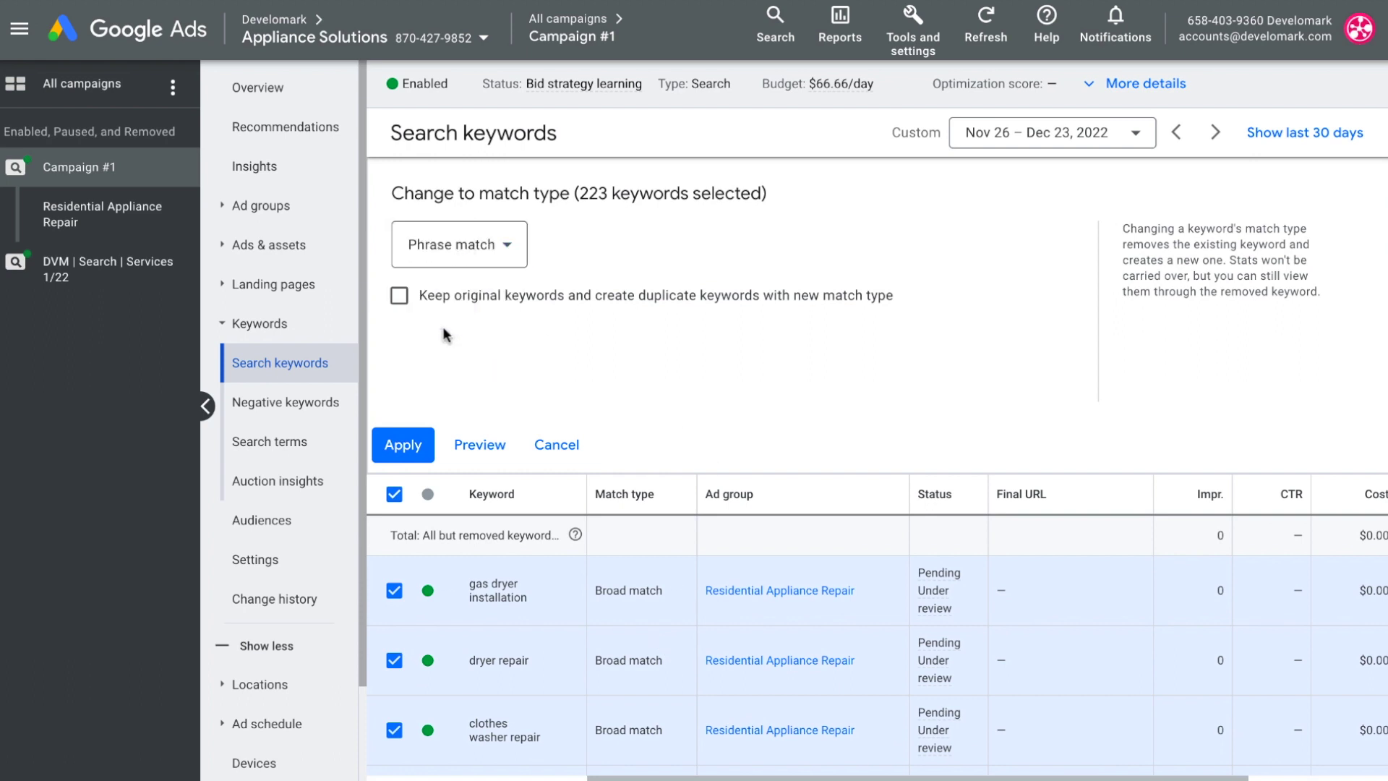
left_click(402, 445)
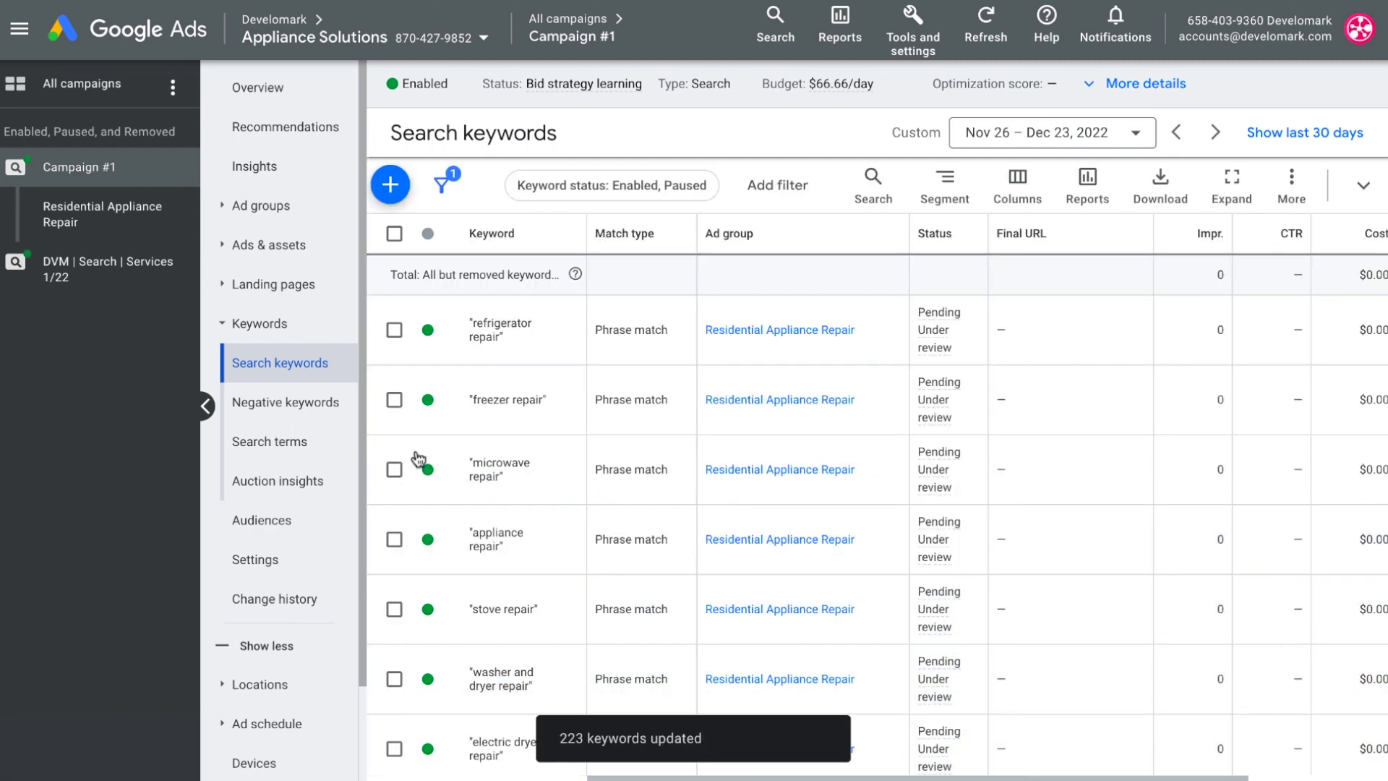
left_click(268, 87)
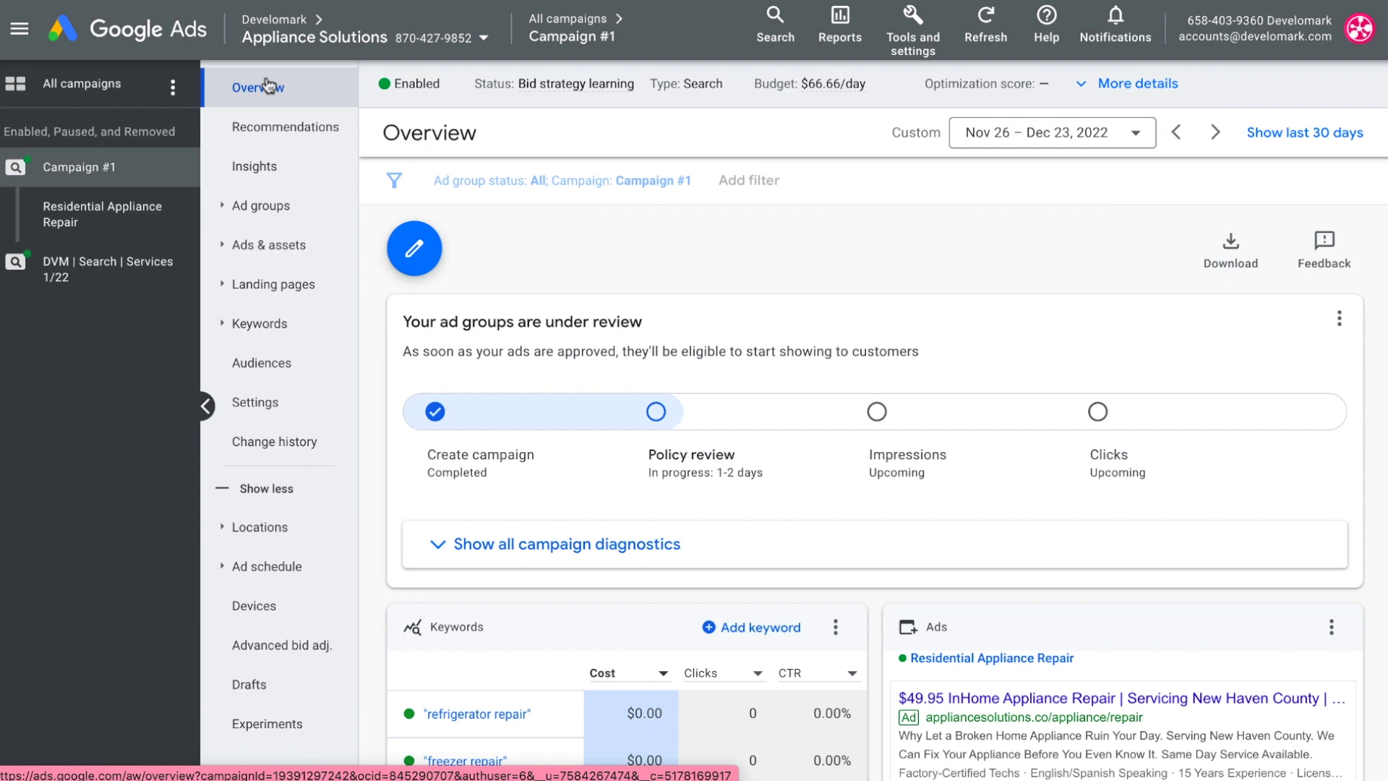
Step: Switch the campaign's bid strategy to Manual CPC and save it
left_click(1136, 84)
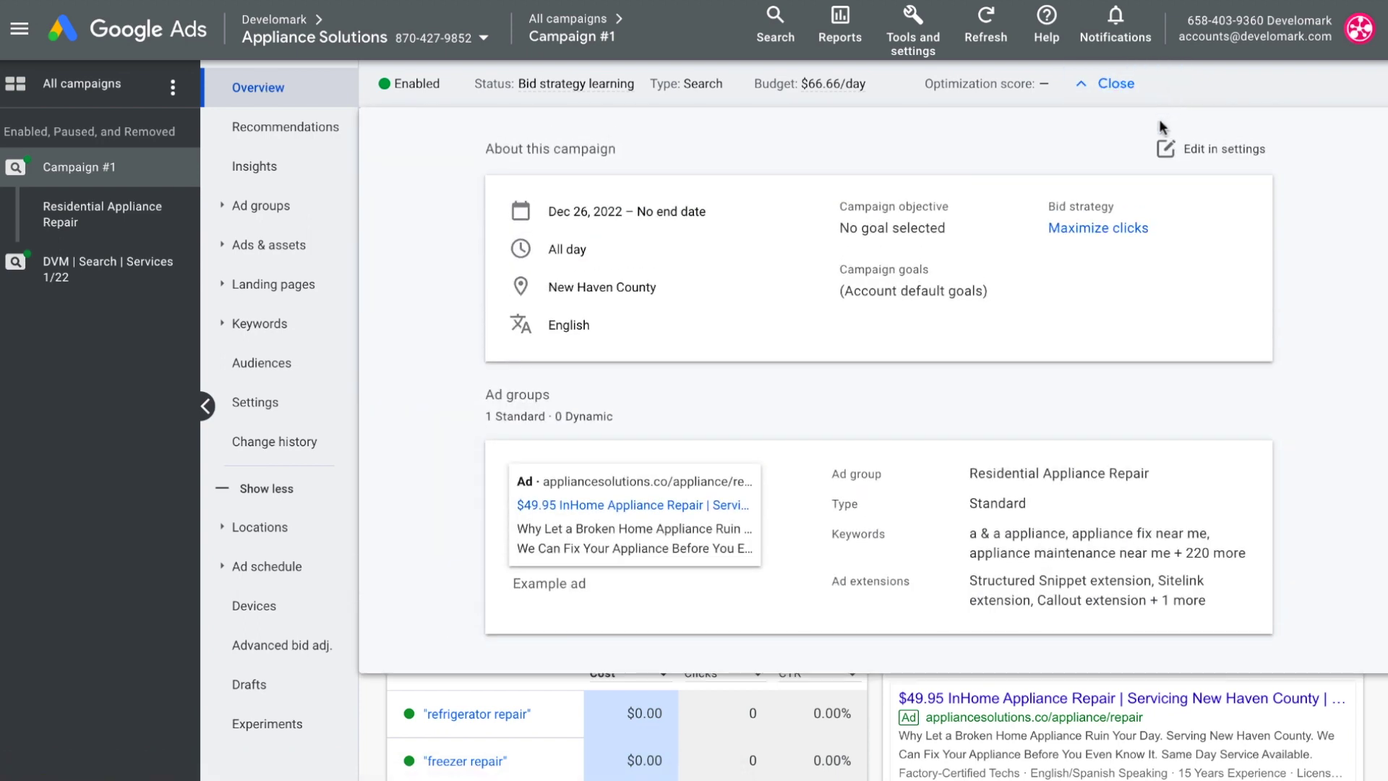
left_click(1166, 150)
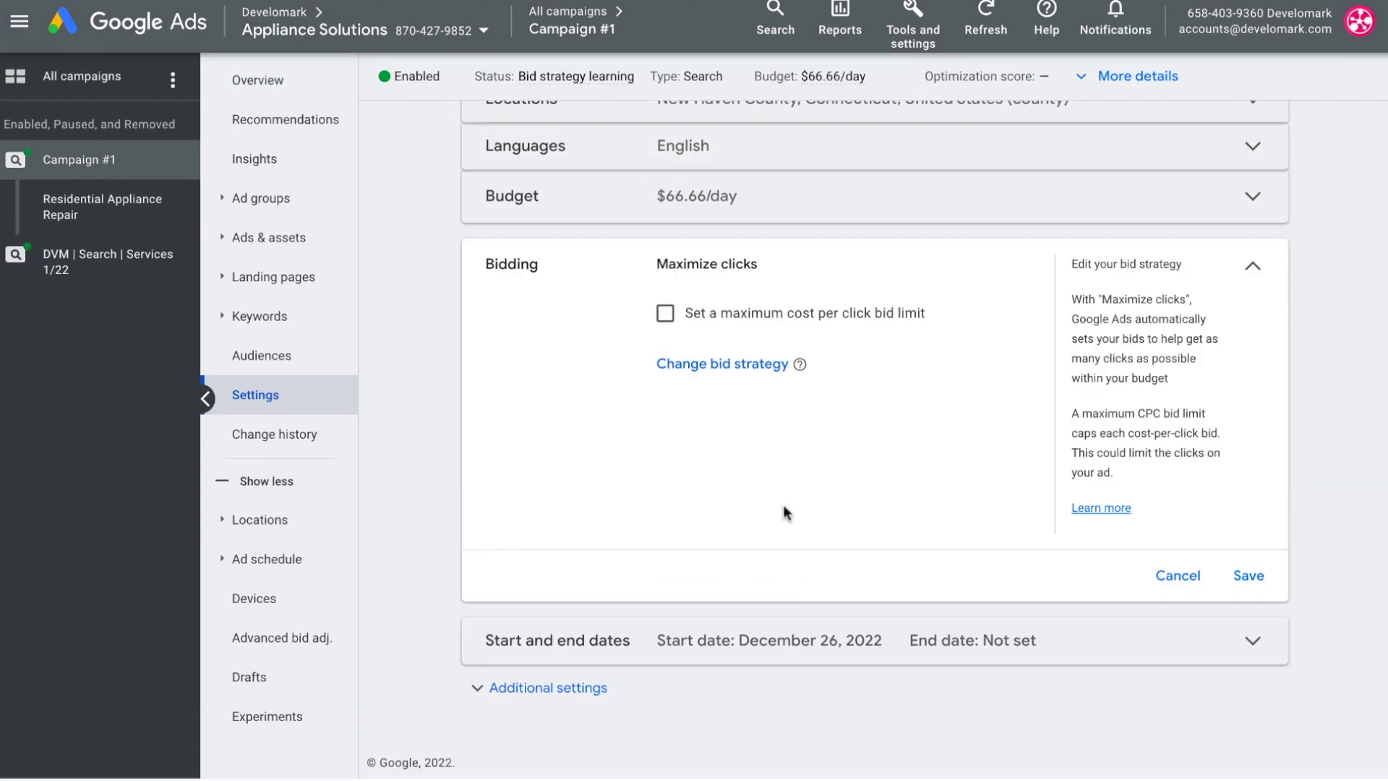
left_click(720, 364)
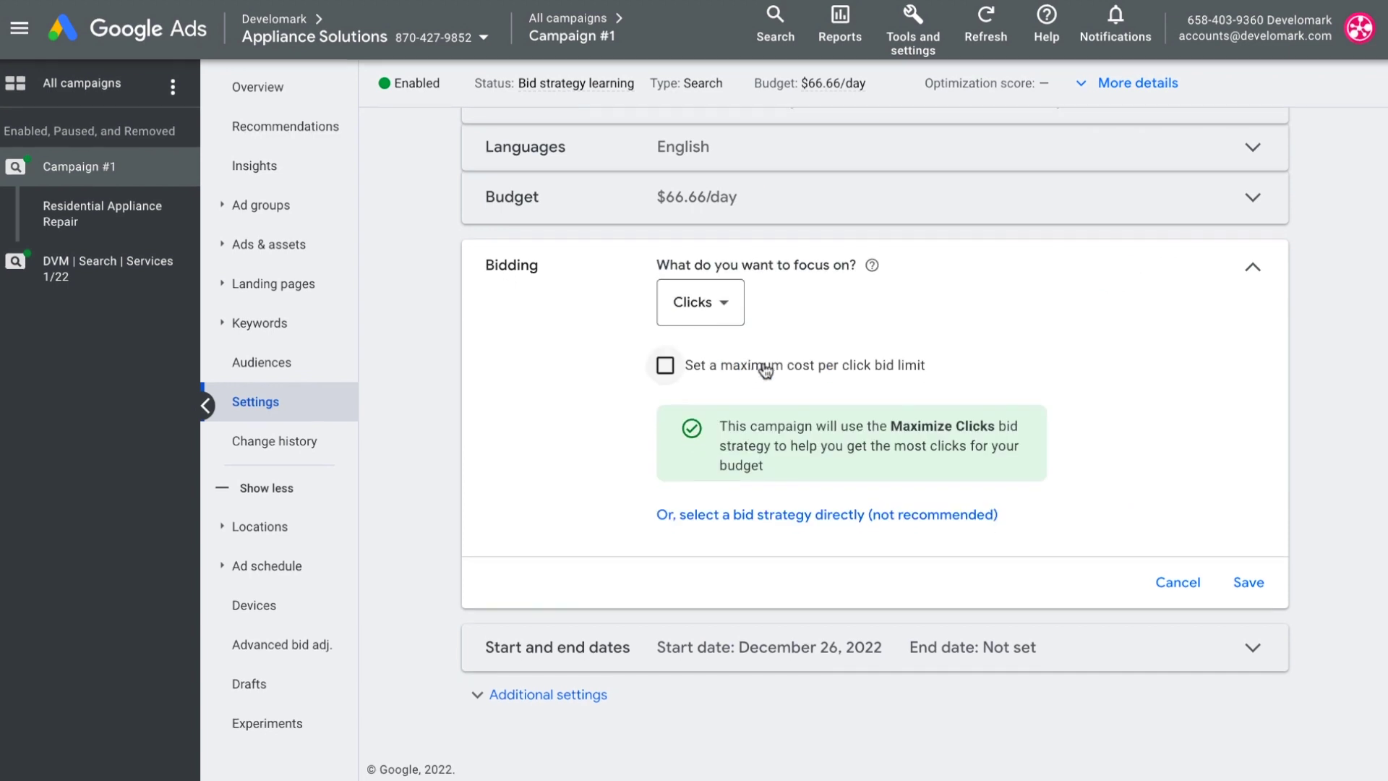
left_click(701, 513)
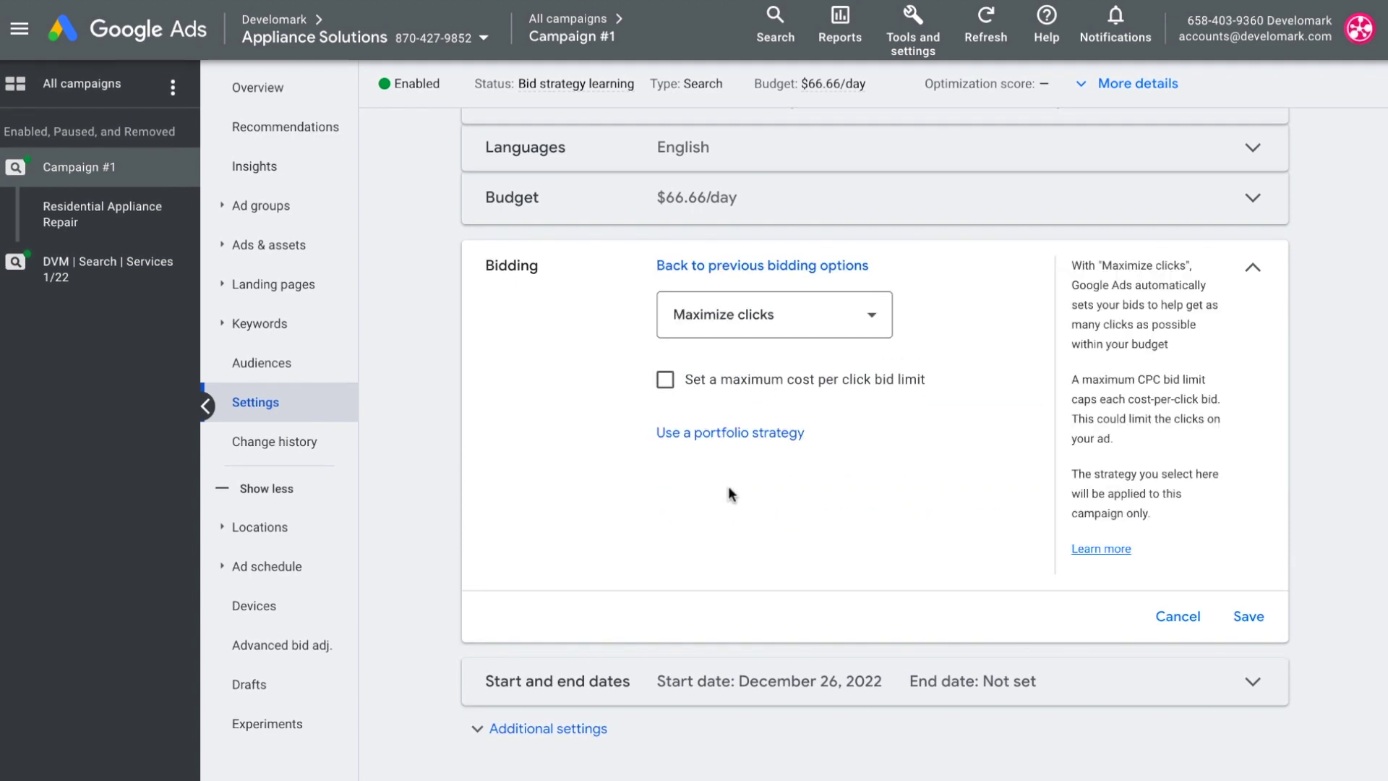
left_click(723, 314)
left_click(722, 599)
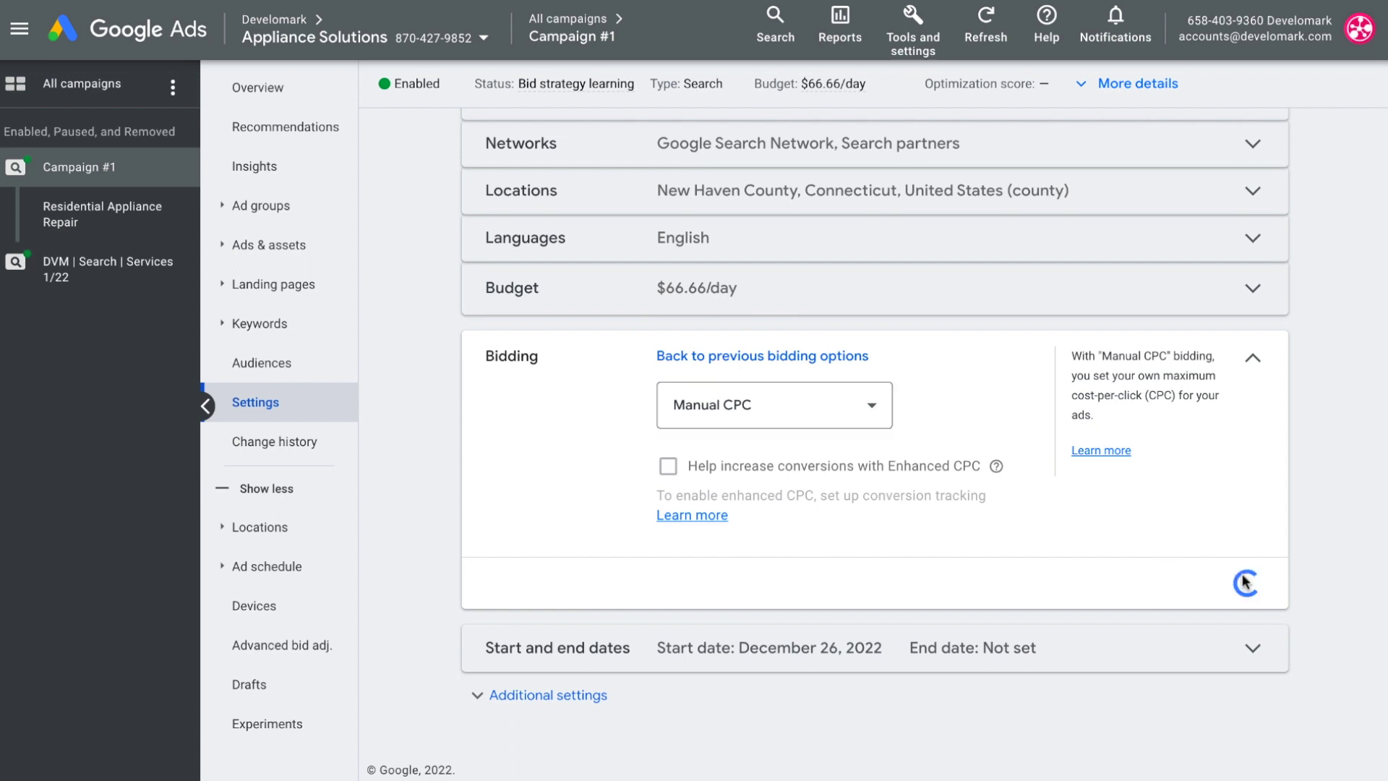
left_click(260, 205)
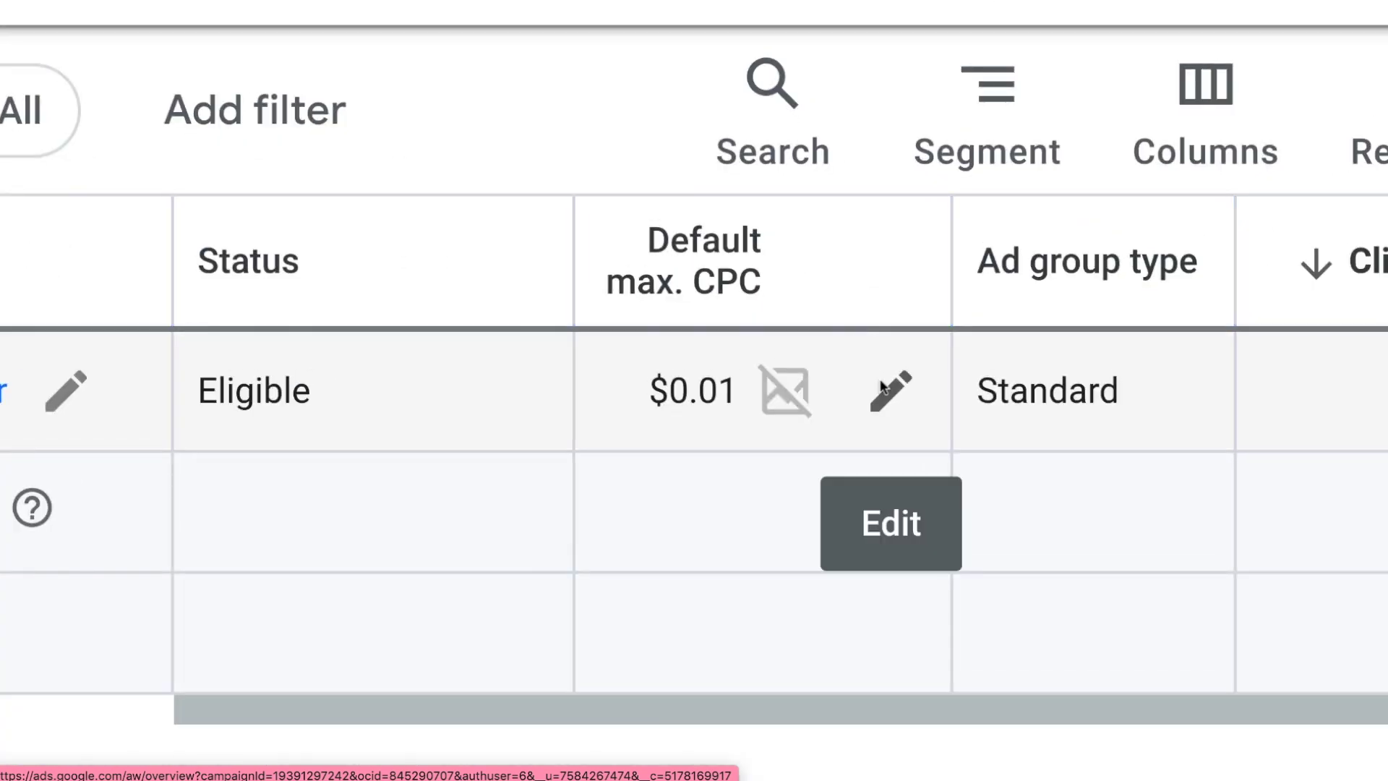
Step: Change the Residential Appliance Repair ad group's default max CPC from 0.01 to $2.00
left_click(912, 278)
left_click_drag(882, 306, 833, 316)
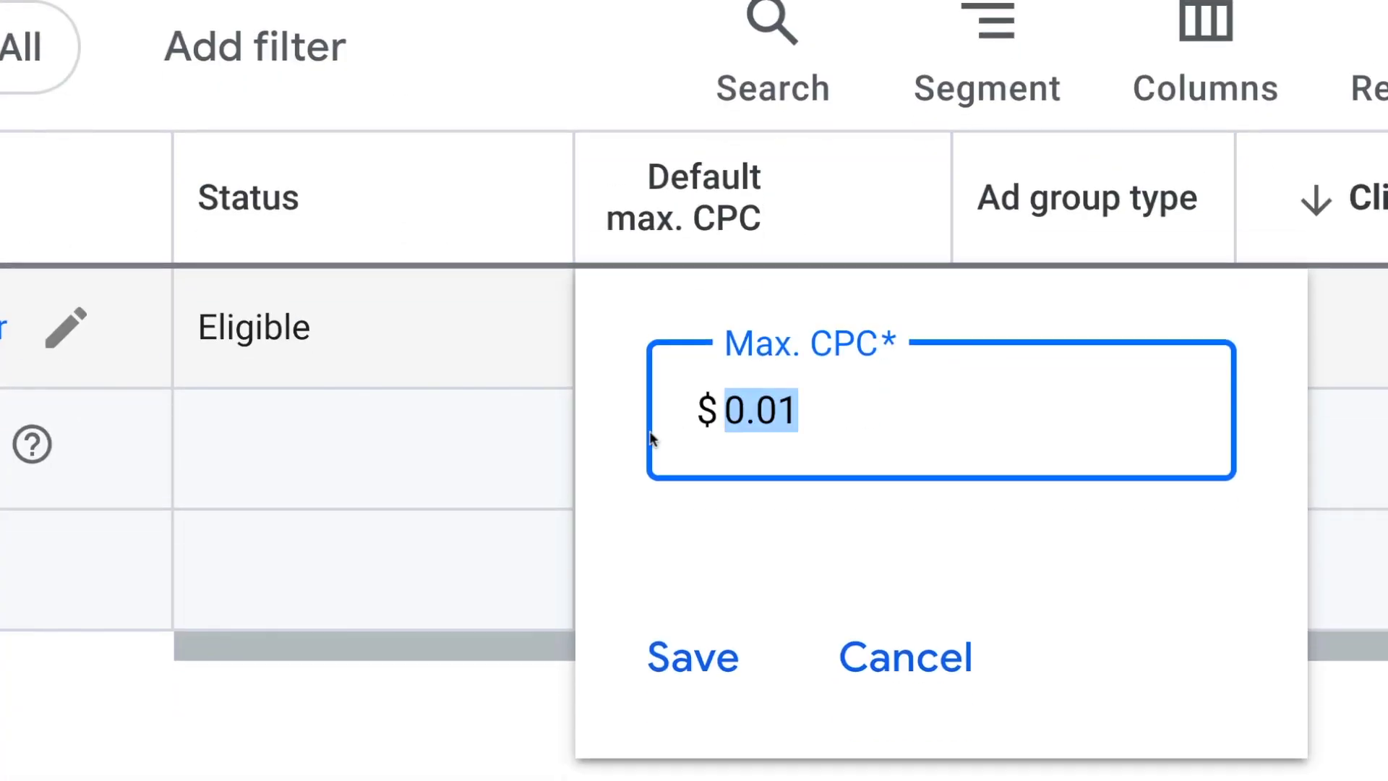
key("ctrl+a")
type("2")
key("Return")
type("\\")
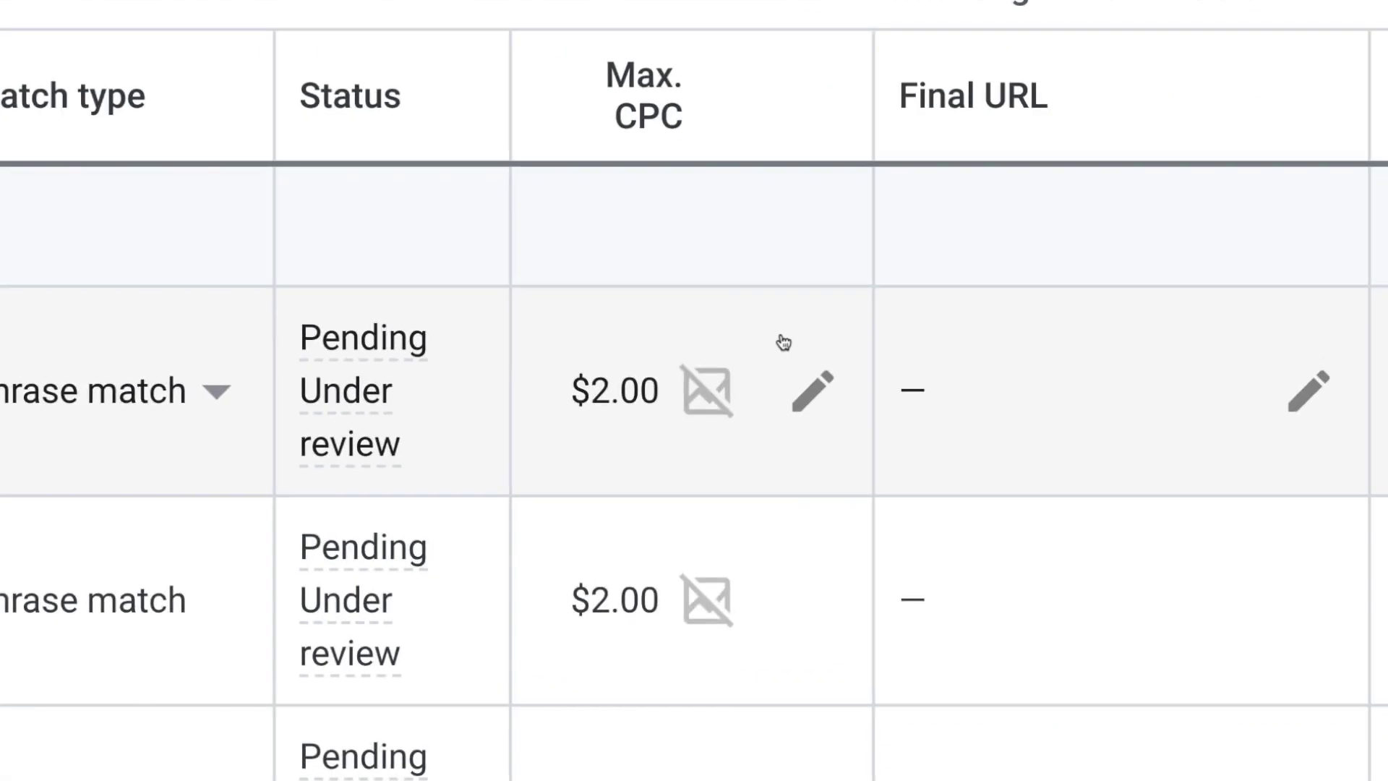
scroll(853, 321, "down", 1)
scroll(770, 336, "down", 2)
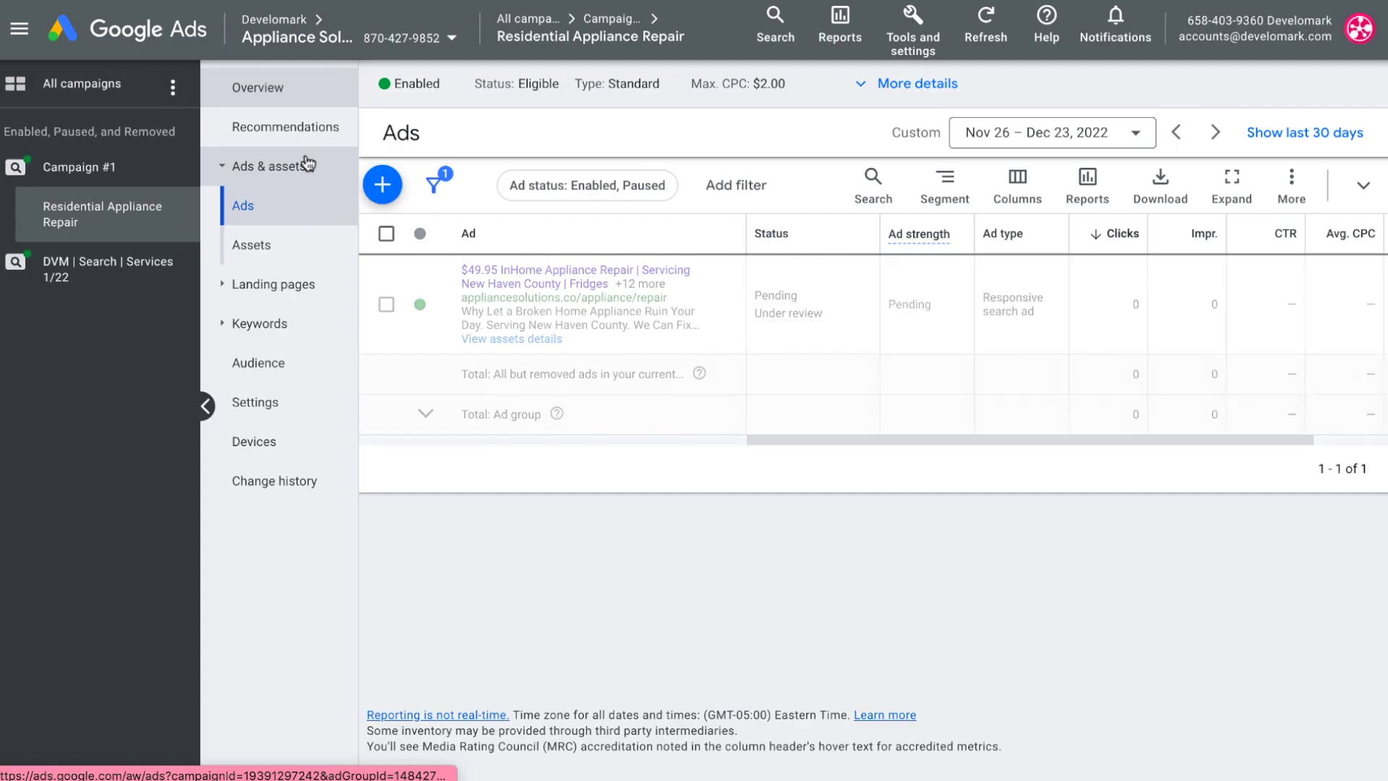
Step: Start a new call ad with the business phone number and appliance/repair display path
left_click(381, 182)
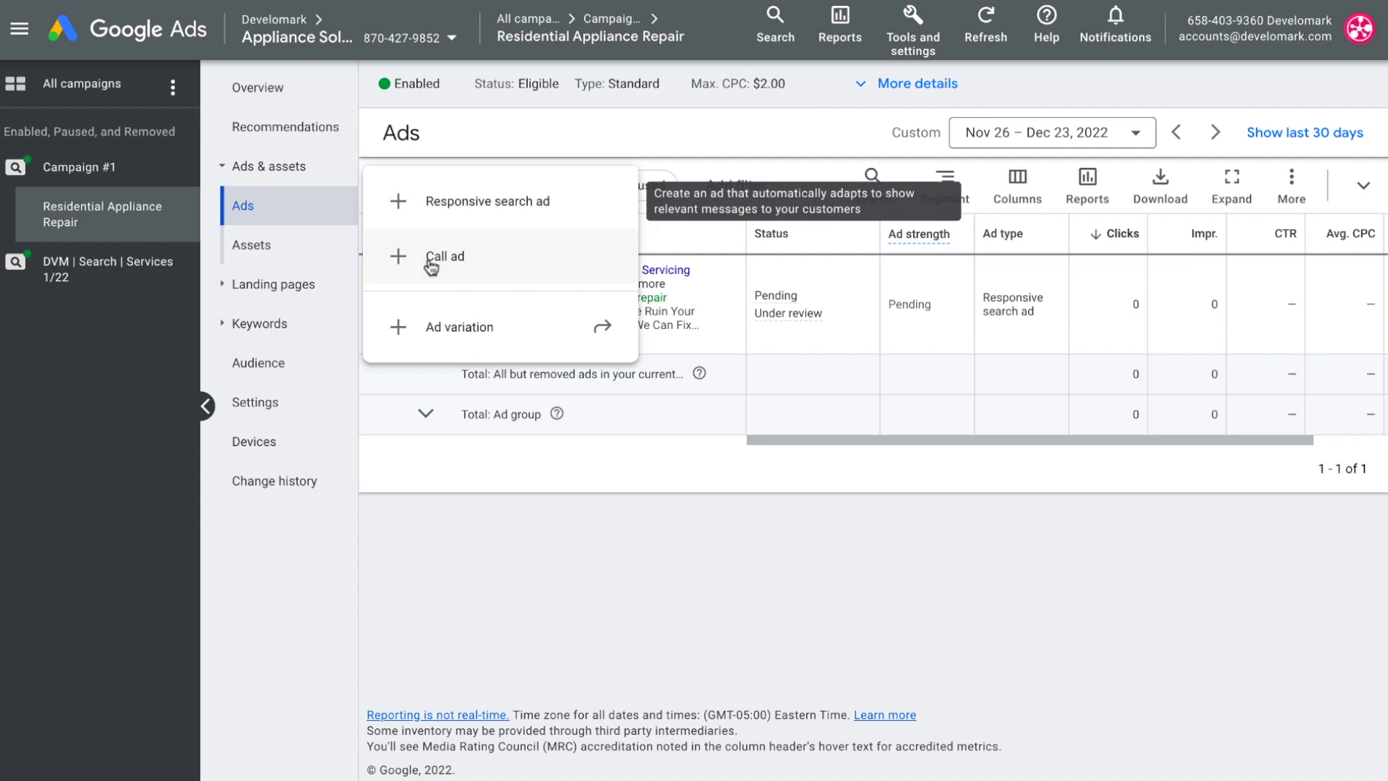
left_click(396, 257)
left_click(591, 236)
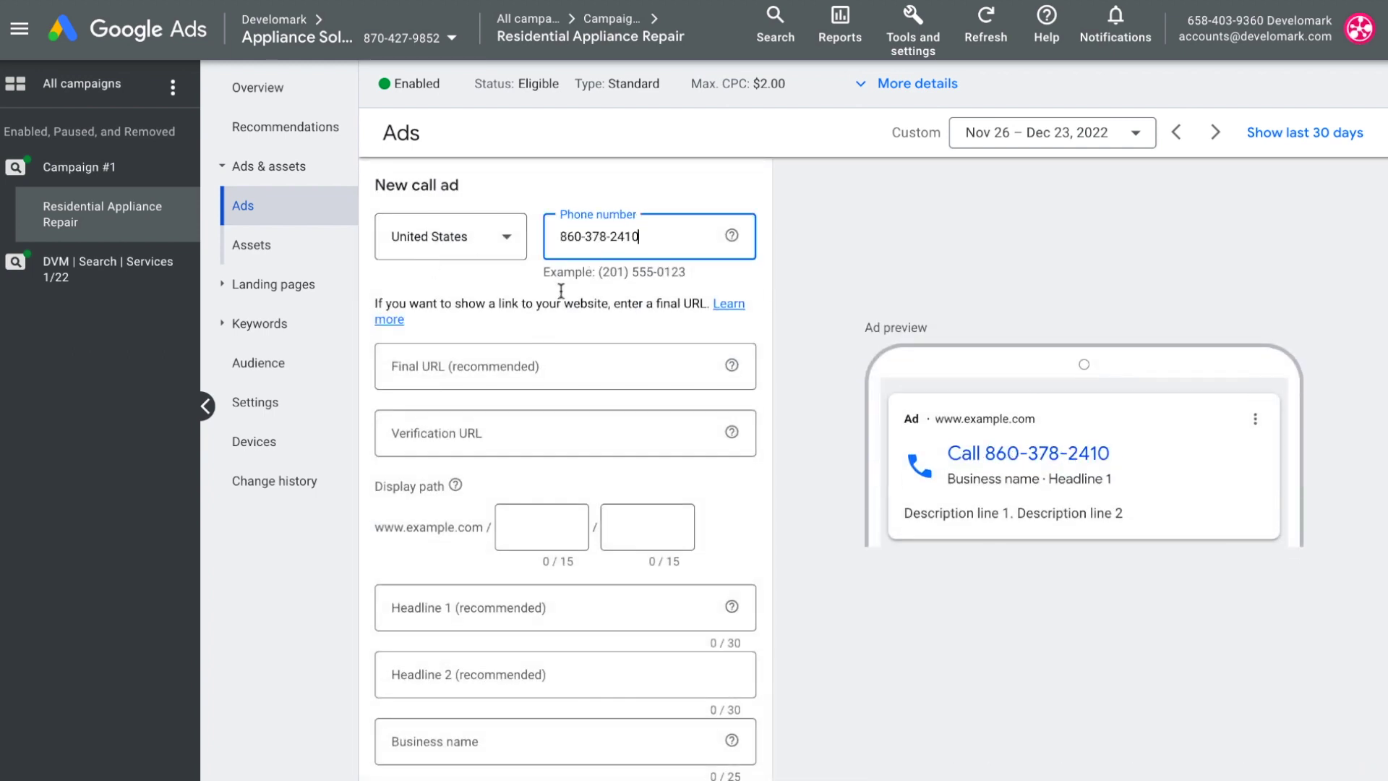
key("ctrl+v")
left_click(465, 431)
key("ctrl+v")
key("Tab")
type("ap")
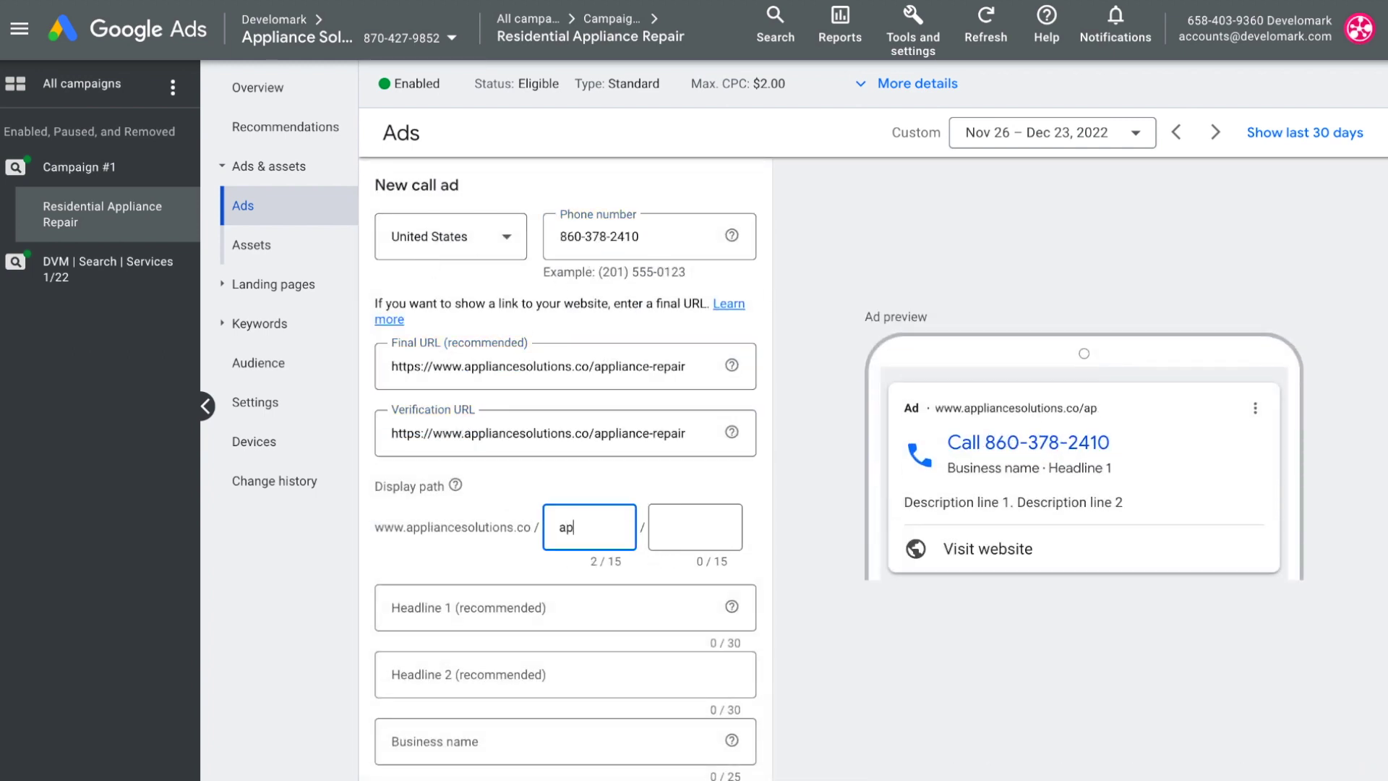
type("r")
scroll(530, 386, "down", 3)
Step: Fill in both headlines, including In-Home Technician, and the business name 'Appliance Solution'
left_click(530, 389)
type("$")
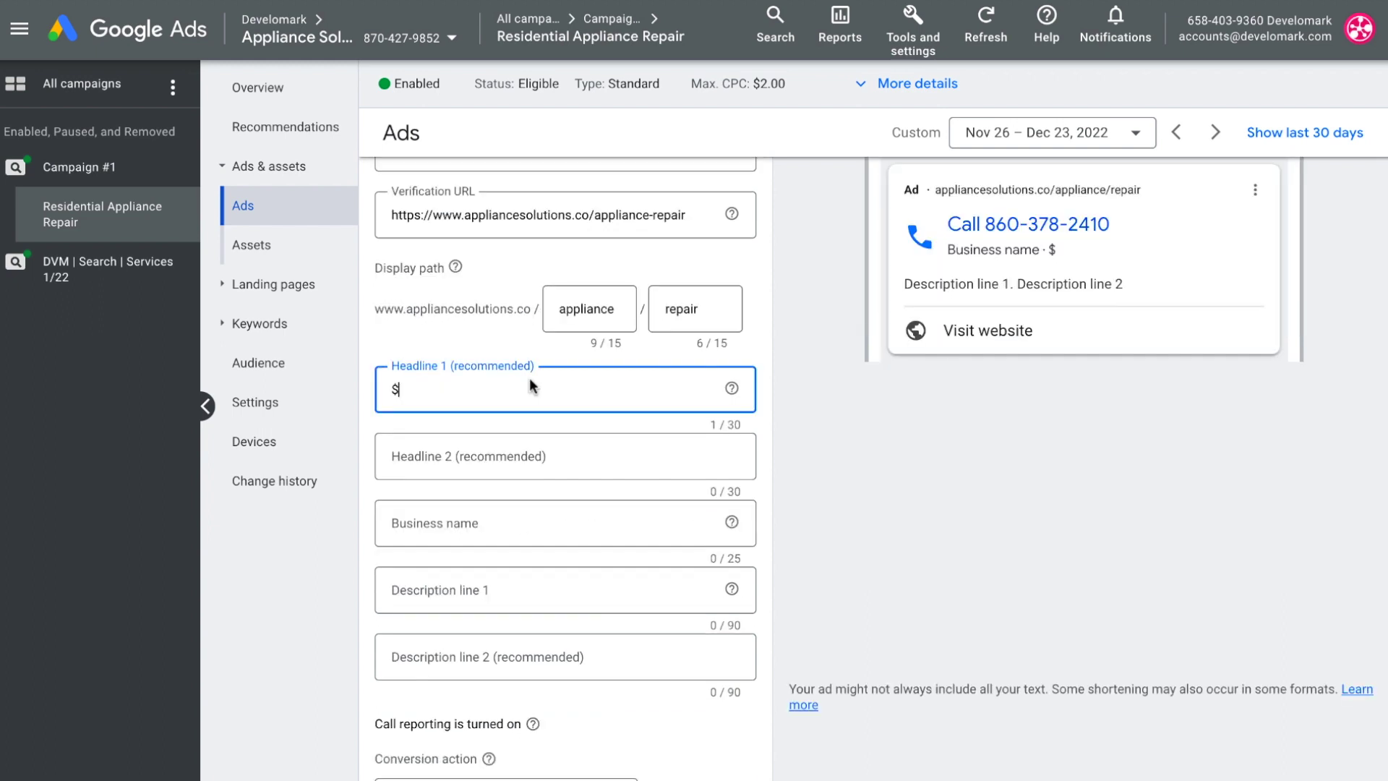
left_click(504, 443)
scroll(504, 443, "down", 1)
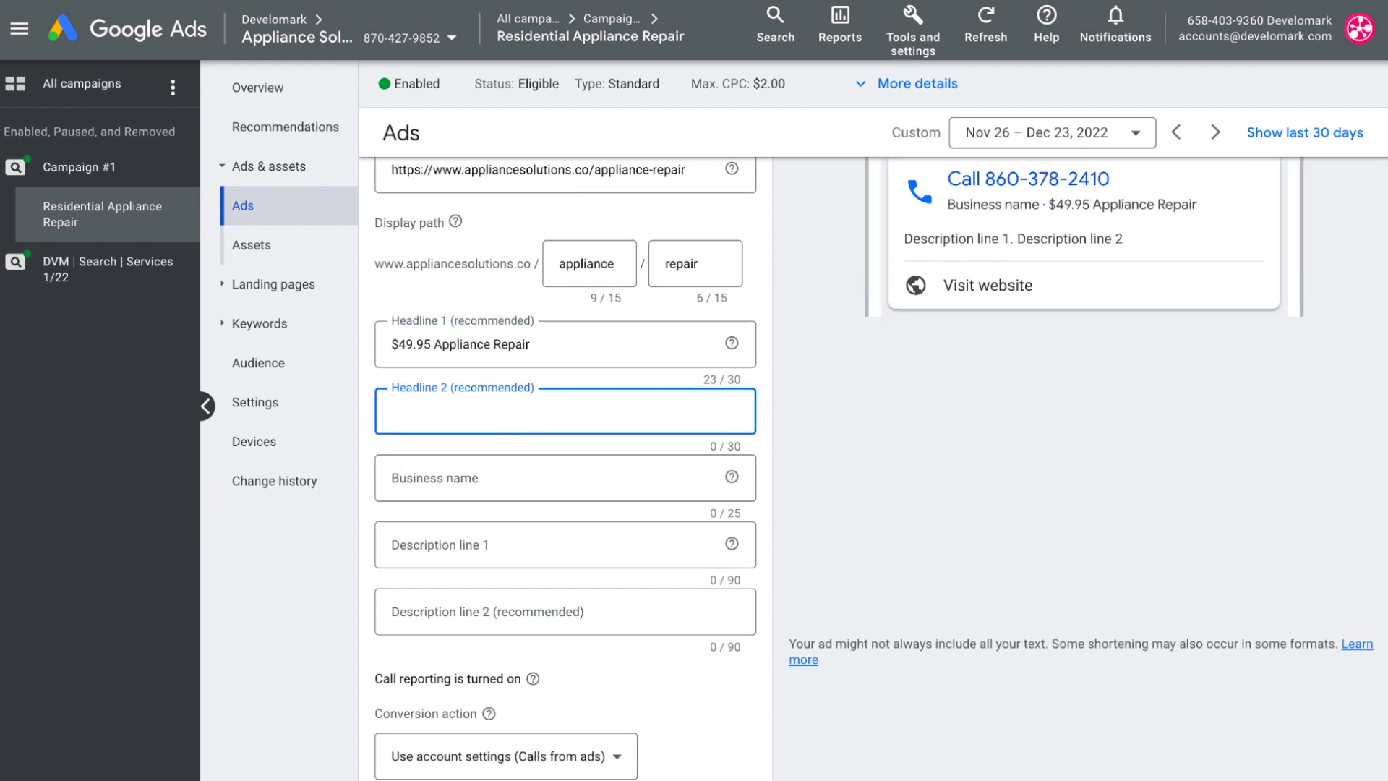
key("Tab")
type("Appliance Solution")
Step: Add descriptions 'Say Goodbye to Stressful Appliance Breakdowns!' and 'Servicing New Haven'
left_click(542, 539)
scroll(543, 538, "down", 2)
type("Say Goodbye to Stressful Appliance Breakdowns!")
left_click(513, 508)
type("Servicing New Haven")
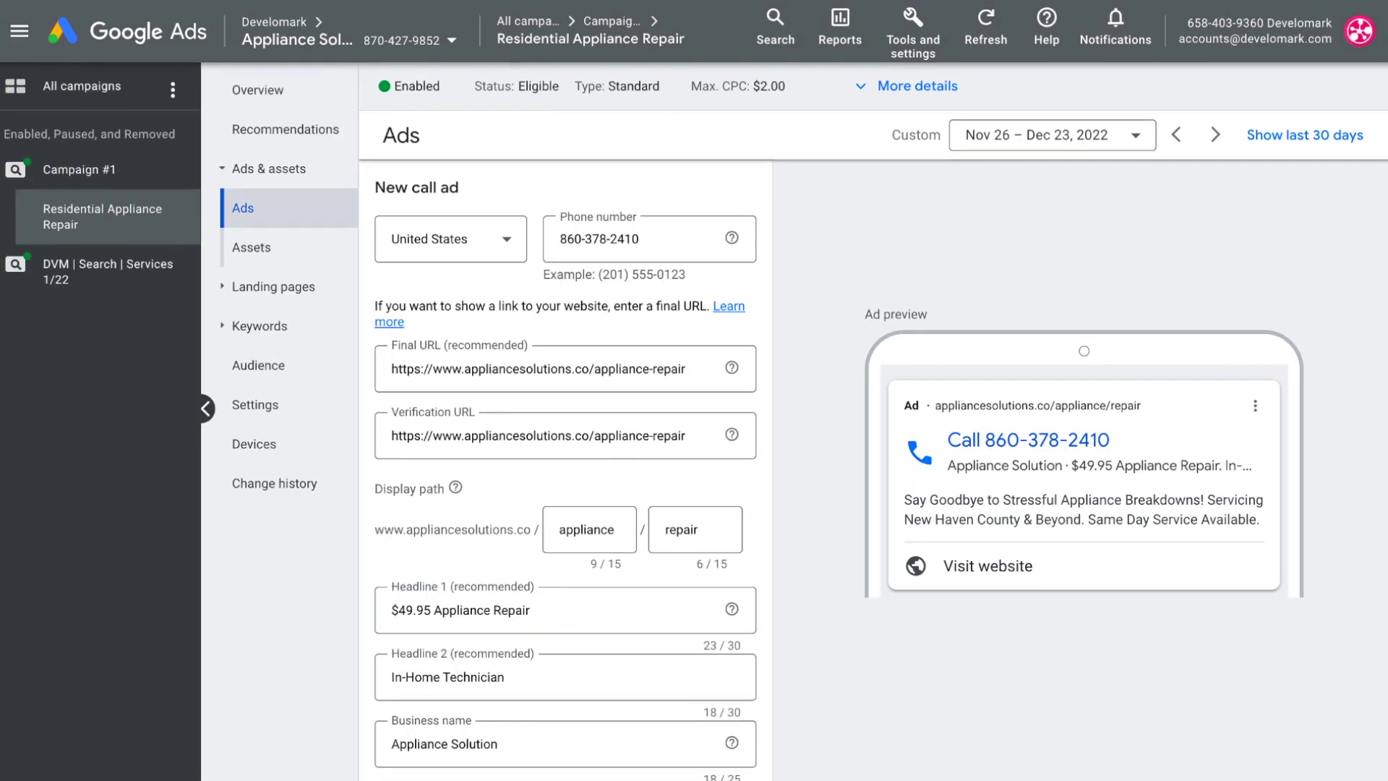
scroll(506, 361, "down", 10)
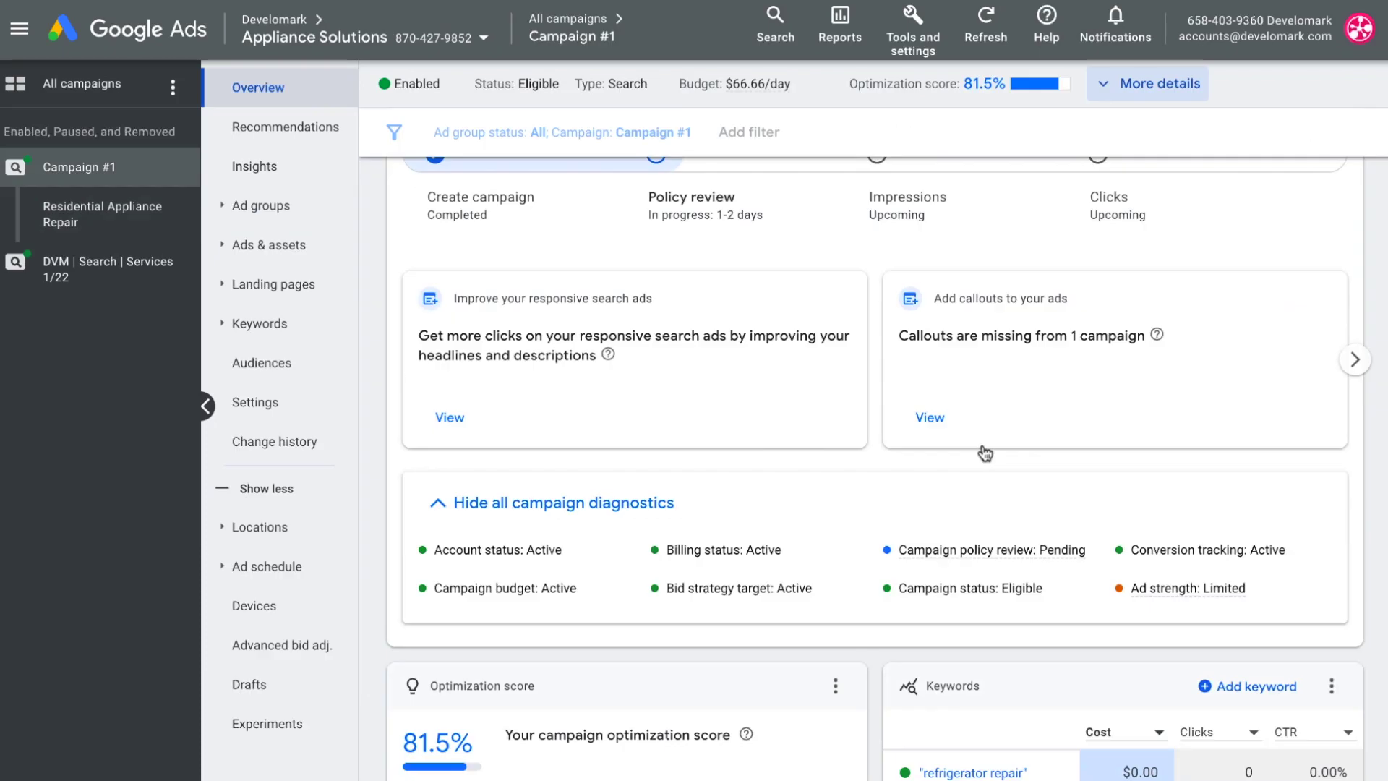
Step: Scroll through Campaign #1's diagnostics, keyword list and New Haven County locations map
scroll(709, 435, "down", 3)
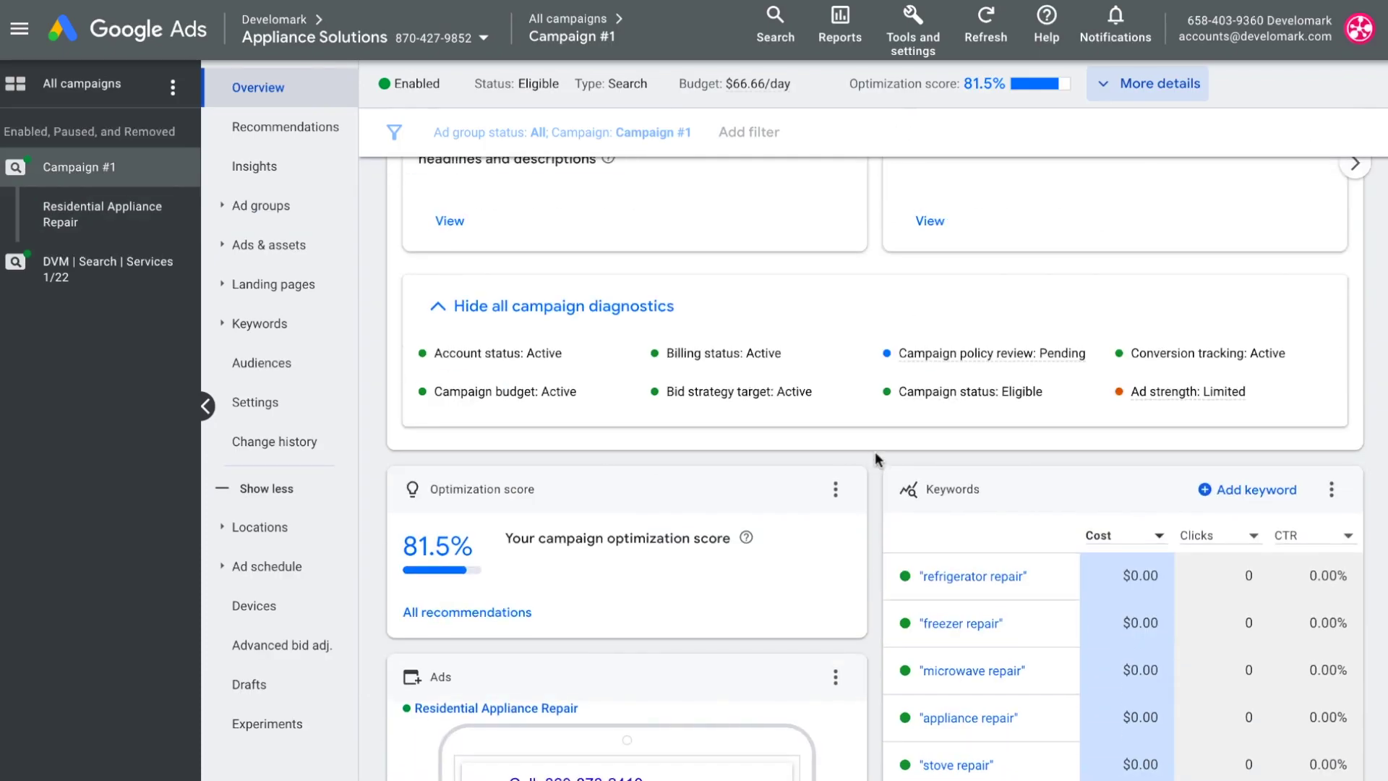
scroll(875, 459, "down", 10)
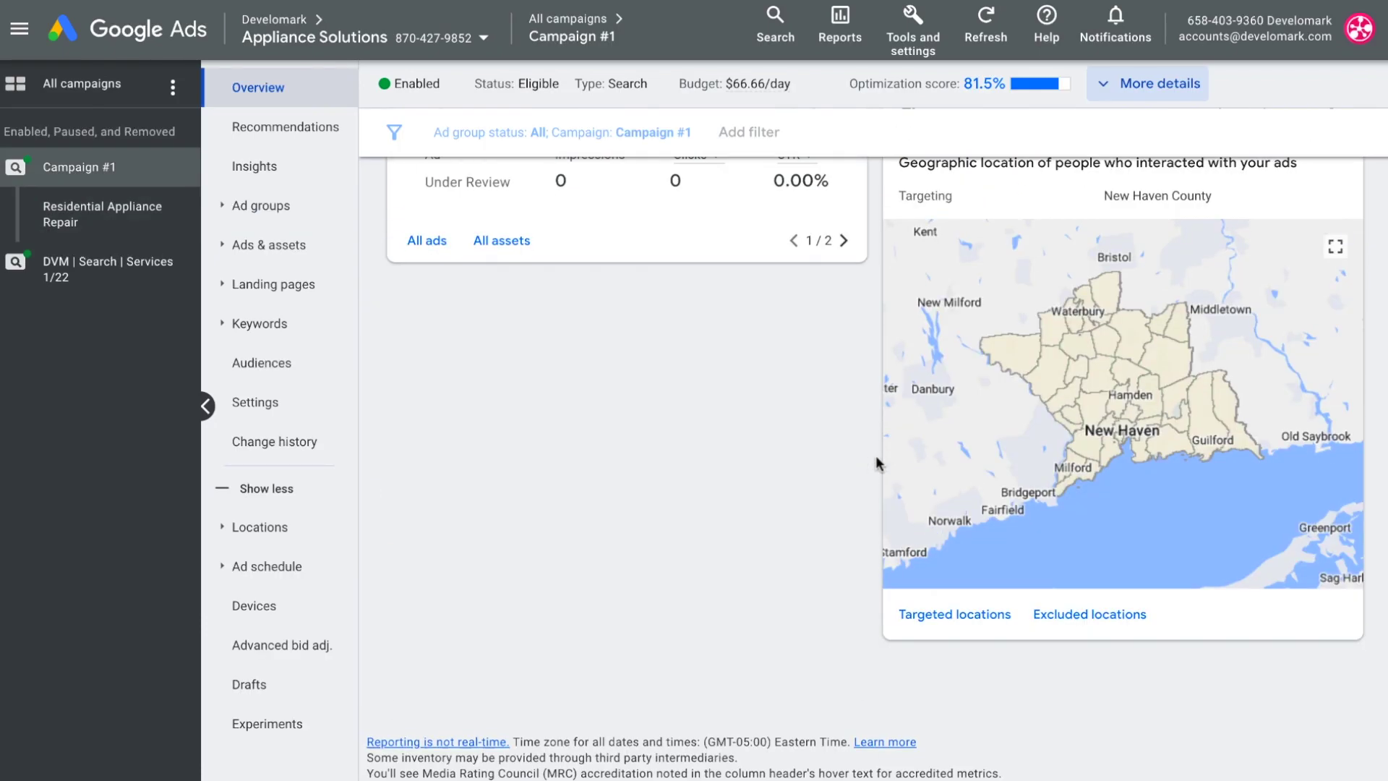
scroll(877, 462, "up", 15)
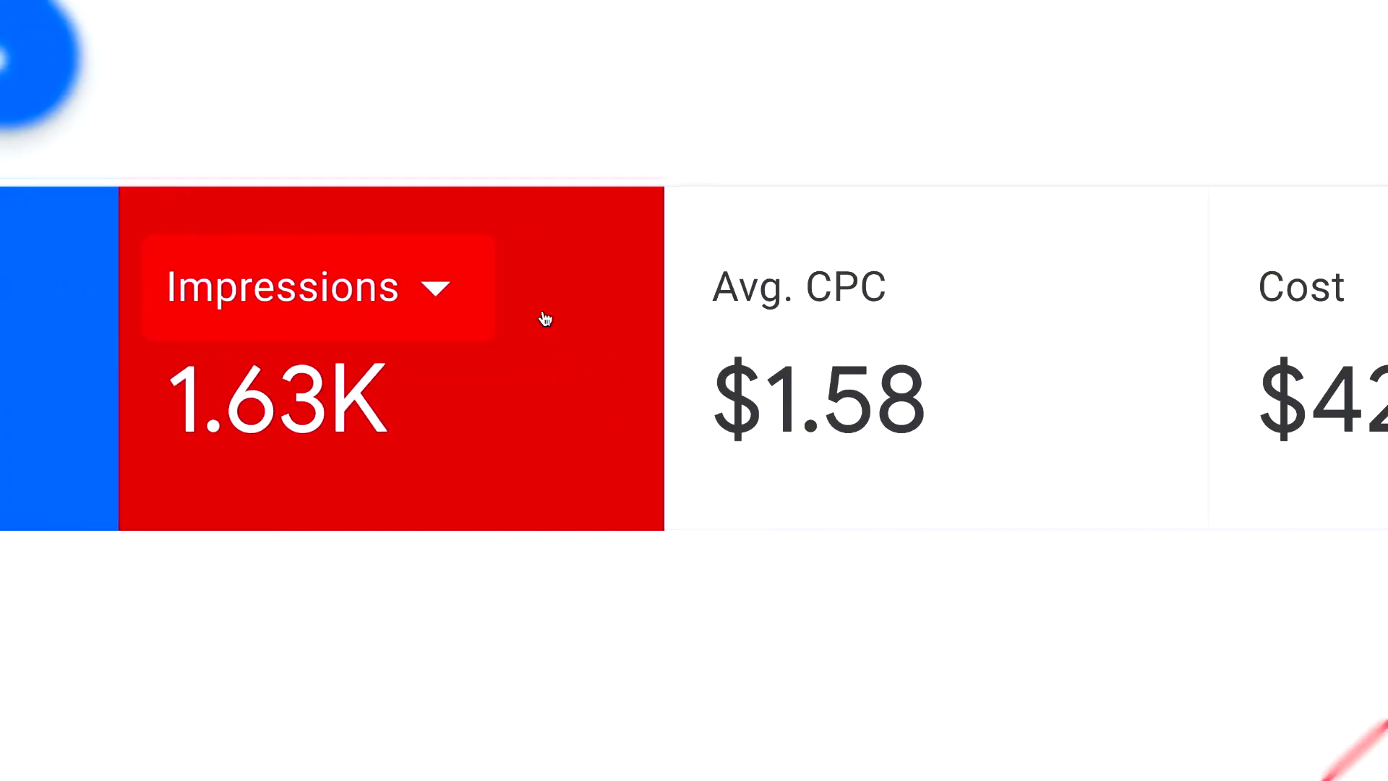
Step: Add Avg. CPC and Cost lines to the overview chart and check the Avg. CPC metric options
left_click(1084, 316)
left_click(729, 317)
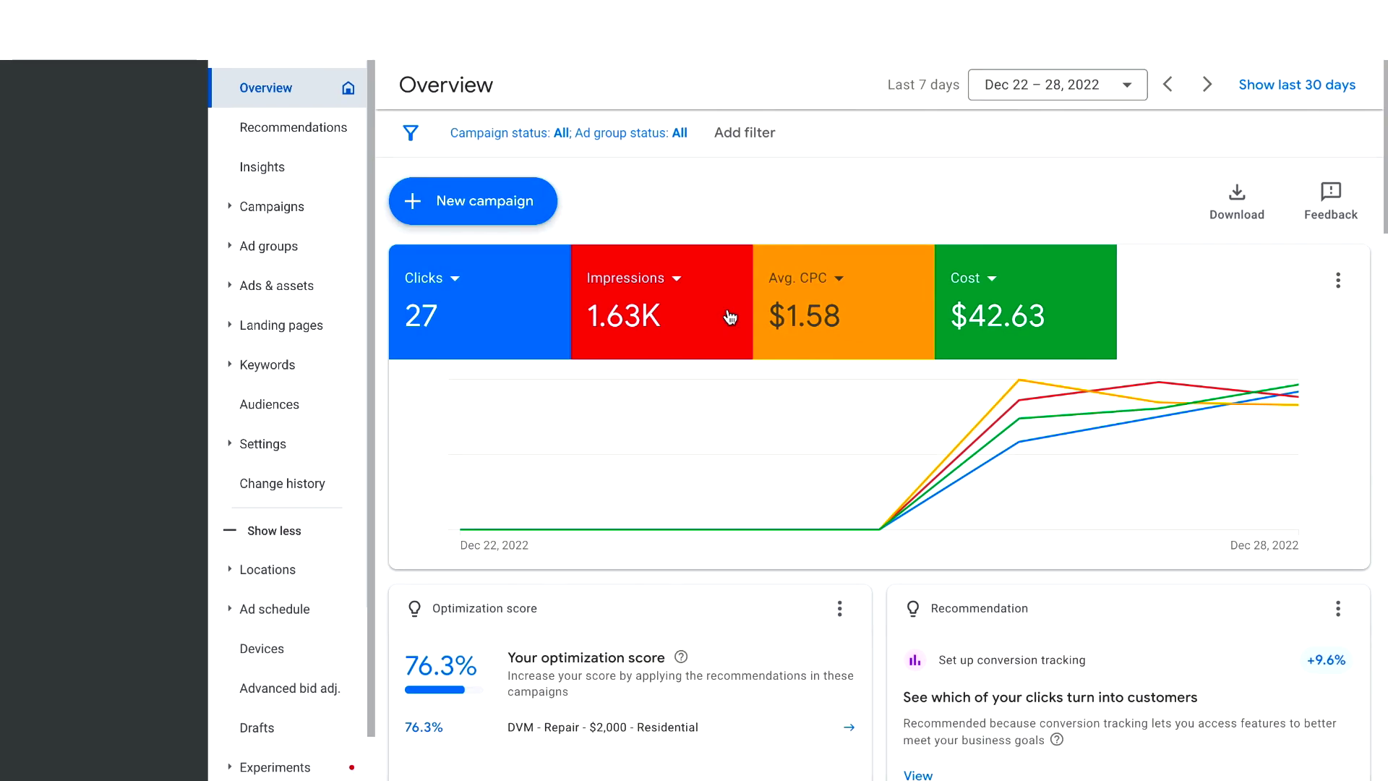
left_click(819, 279)
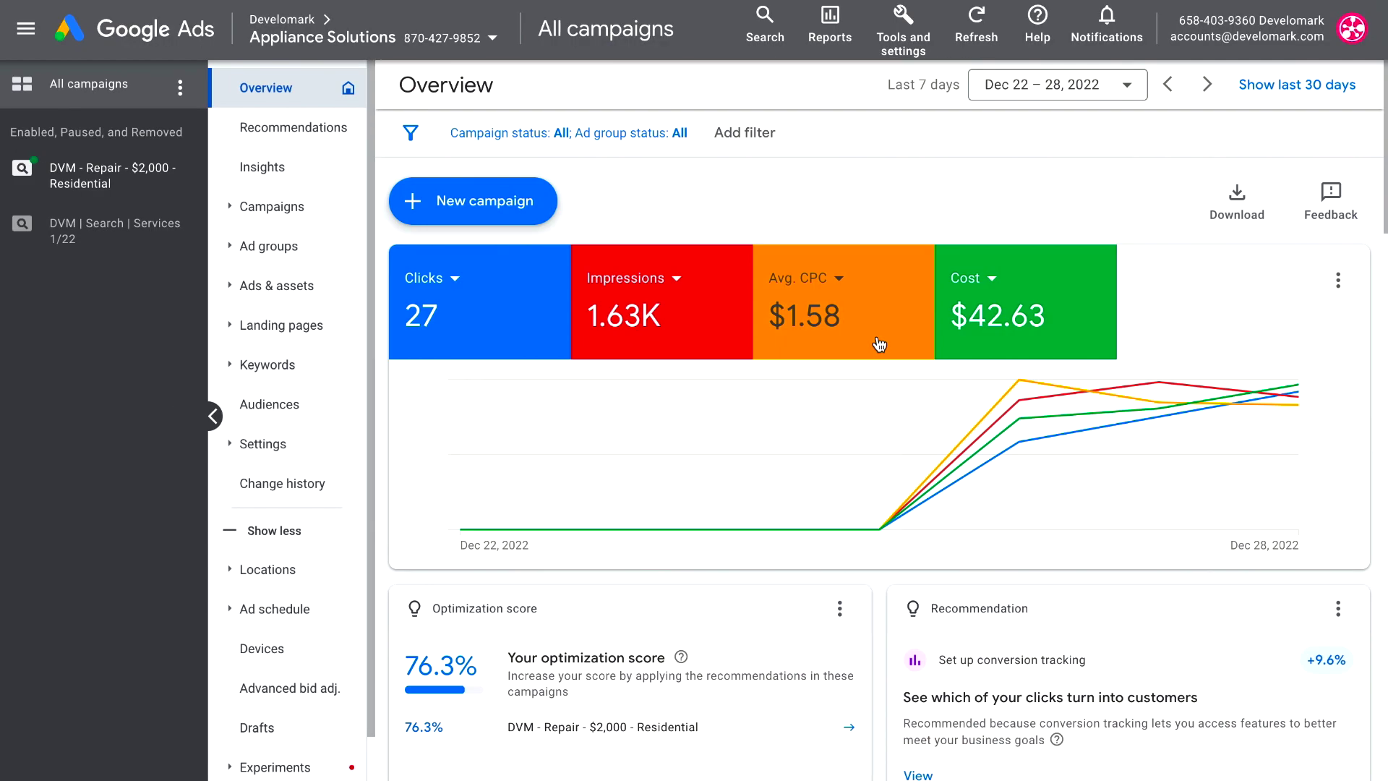
scroll(796, 434, "down", 4)
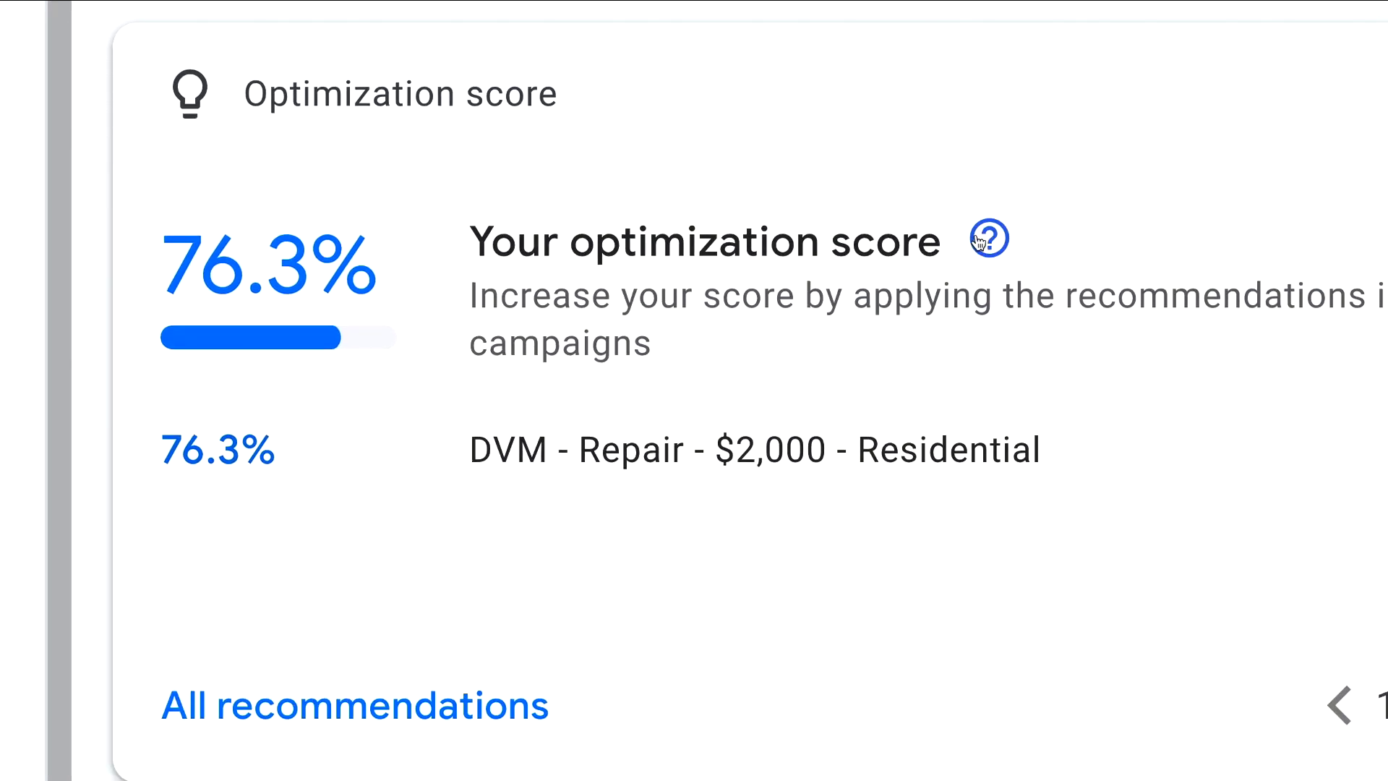
mouse_move(981, 241)
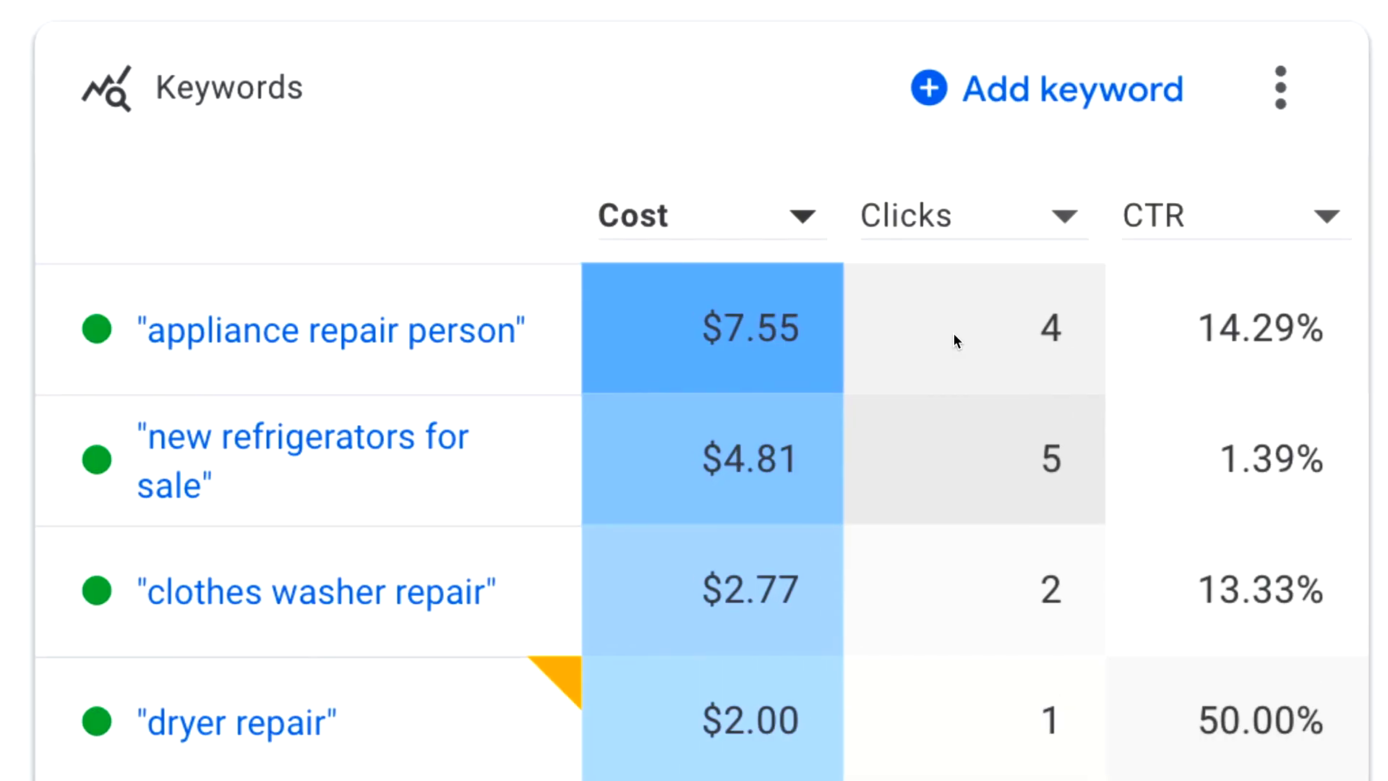
mouse_move(953, 330)
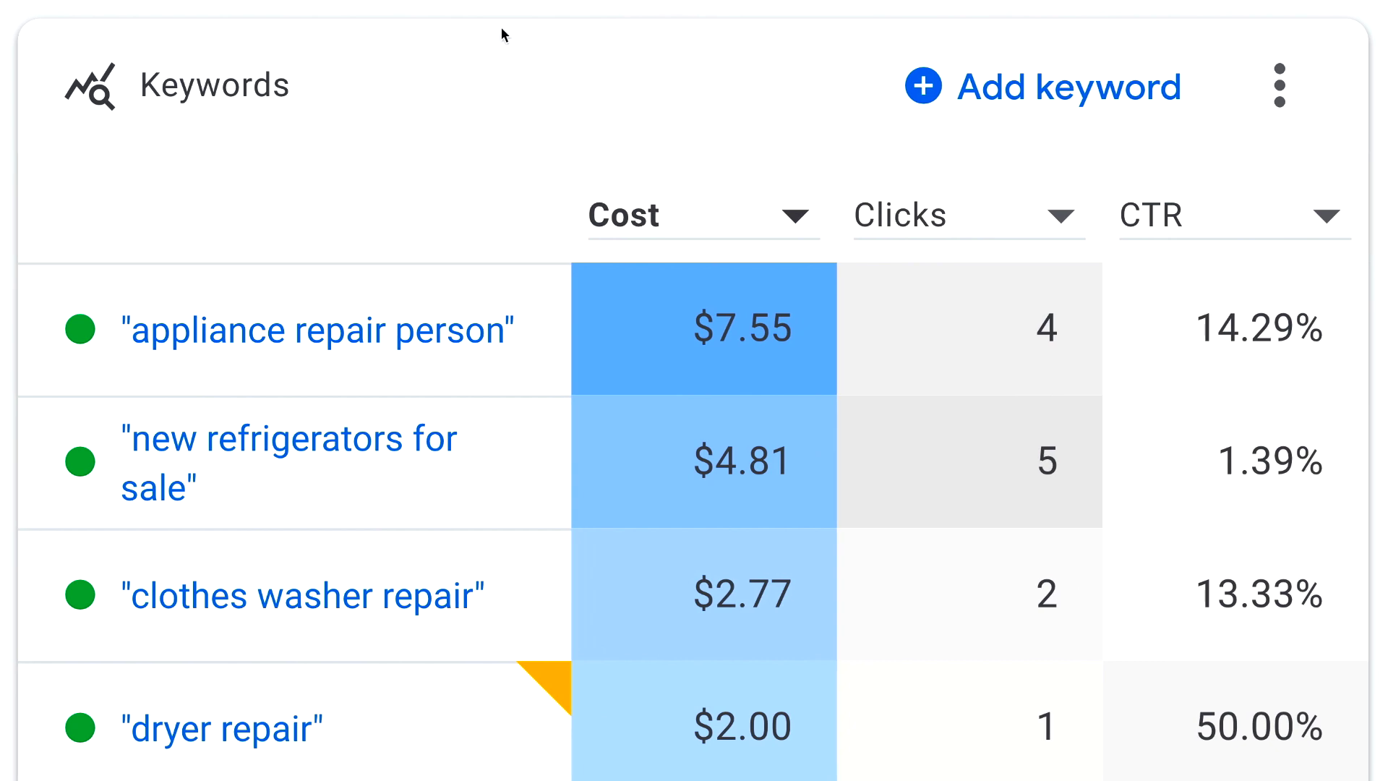
Step: Show Impressions instead of CTR in the Keywords card and trace 'refrigerator sales' to 'new refrigerators for sale'
left_click(1251, 214)
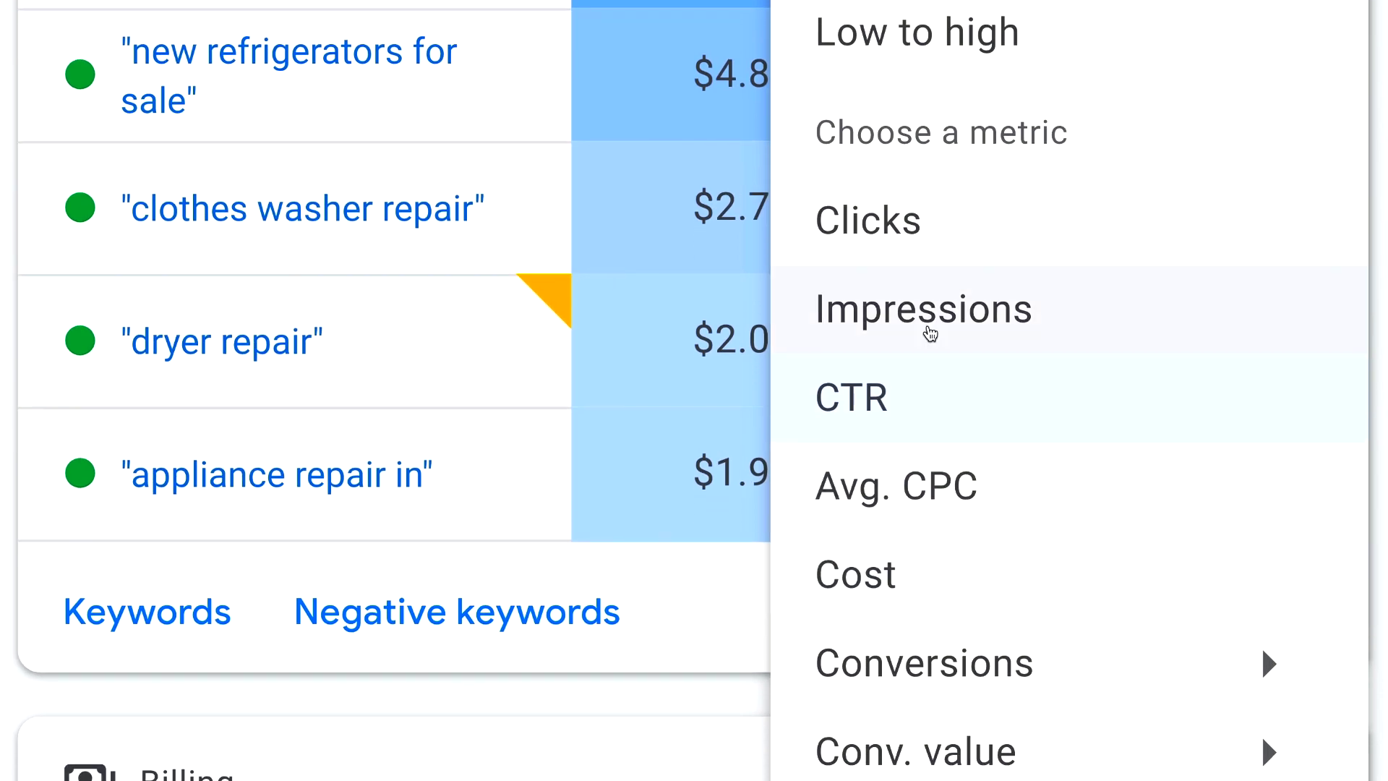
left_click(933, 696)
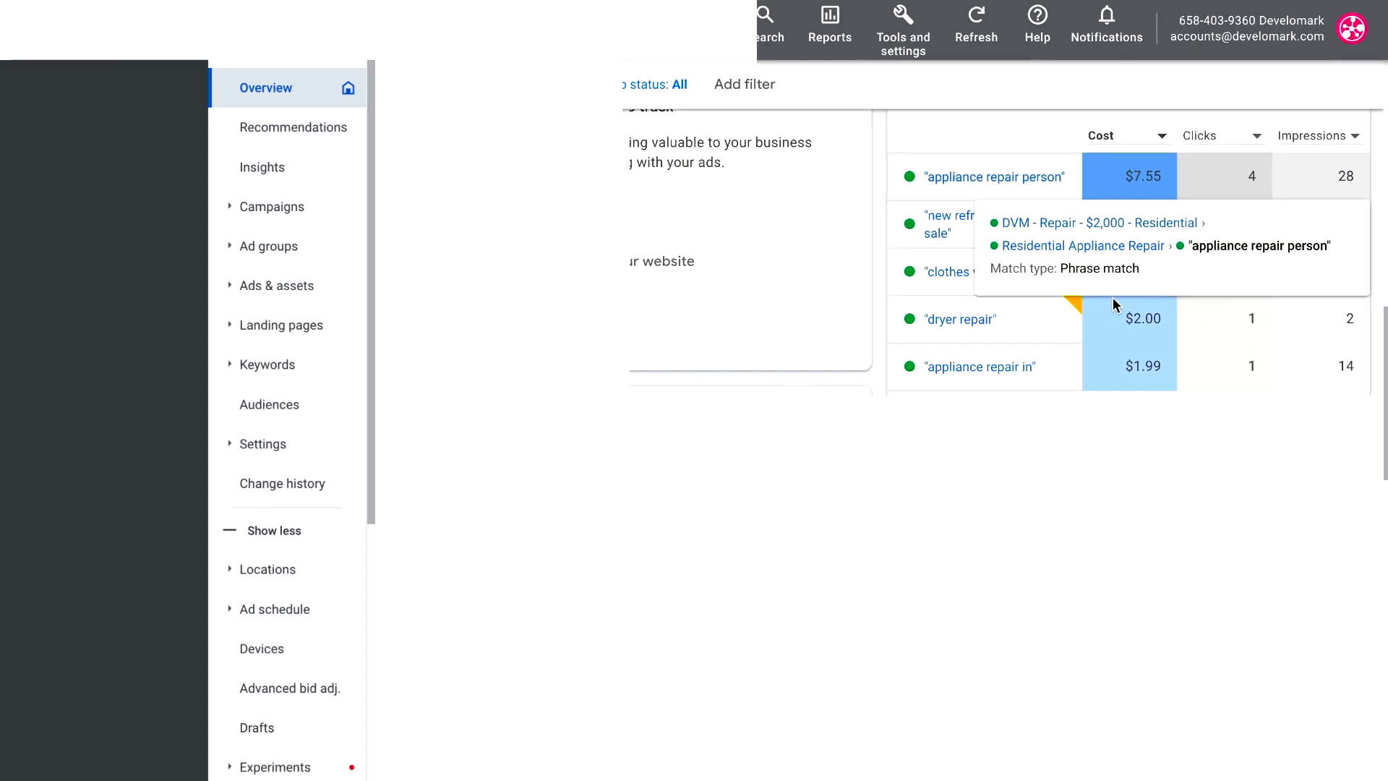
scroll(838, 341, "down", 2)
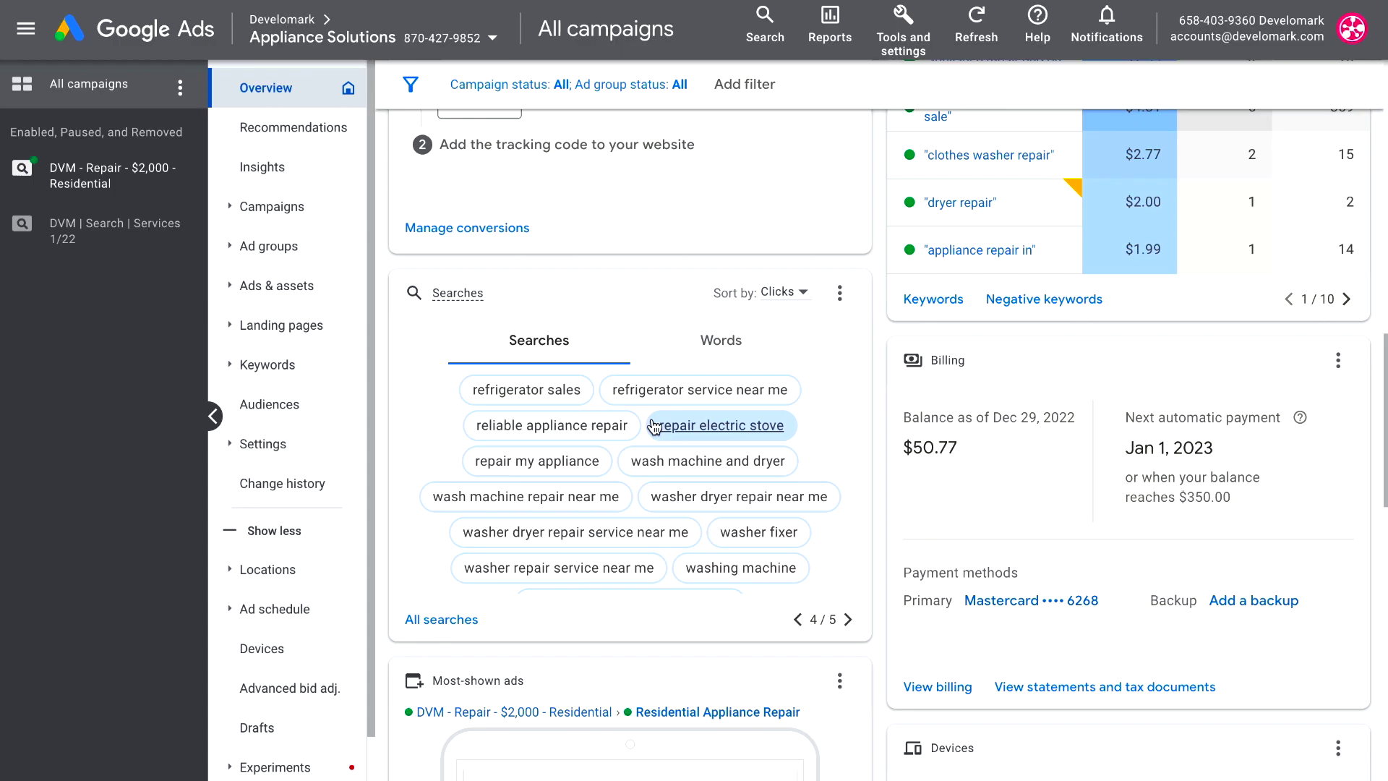
mouse_move(511, 391)
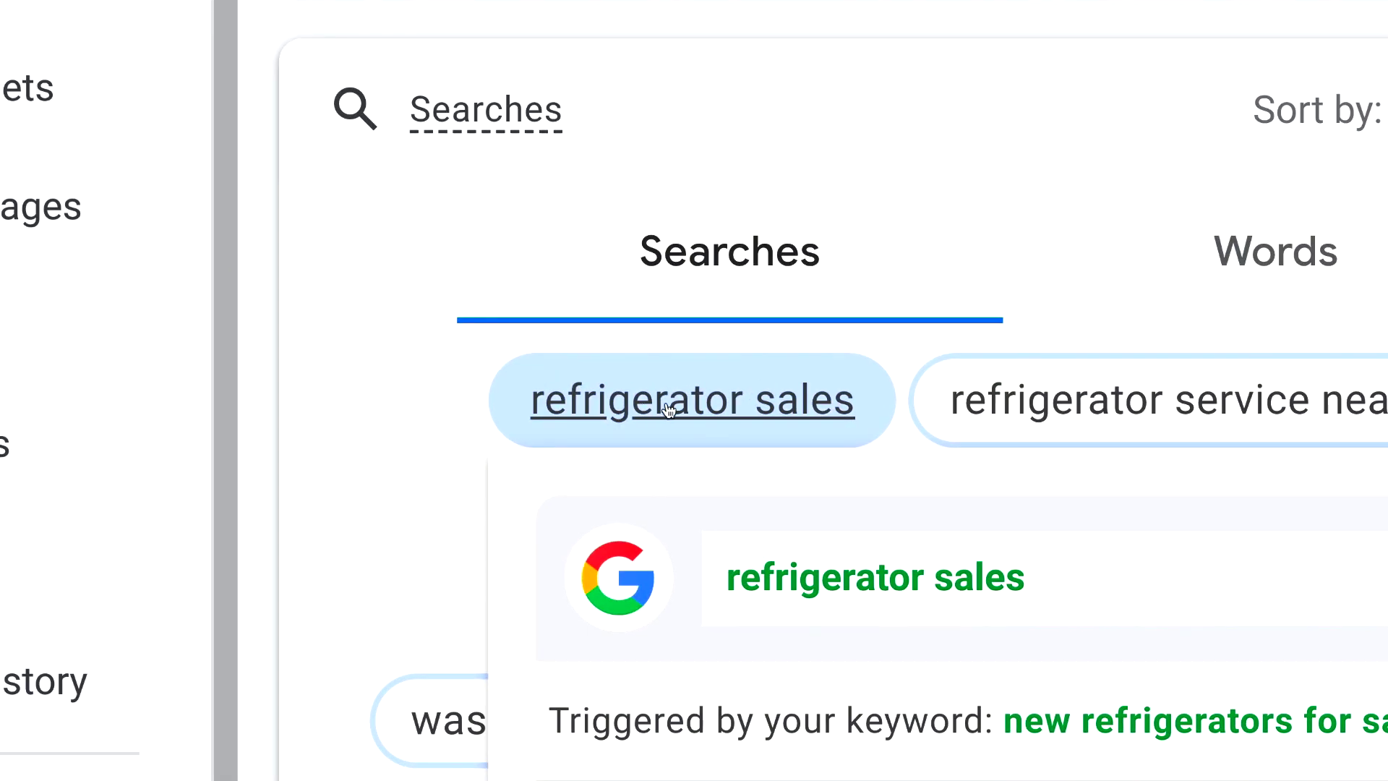
scroll(723, 455, "down", 3)
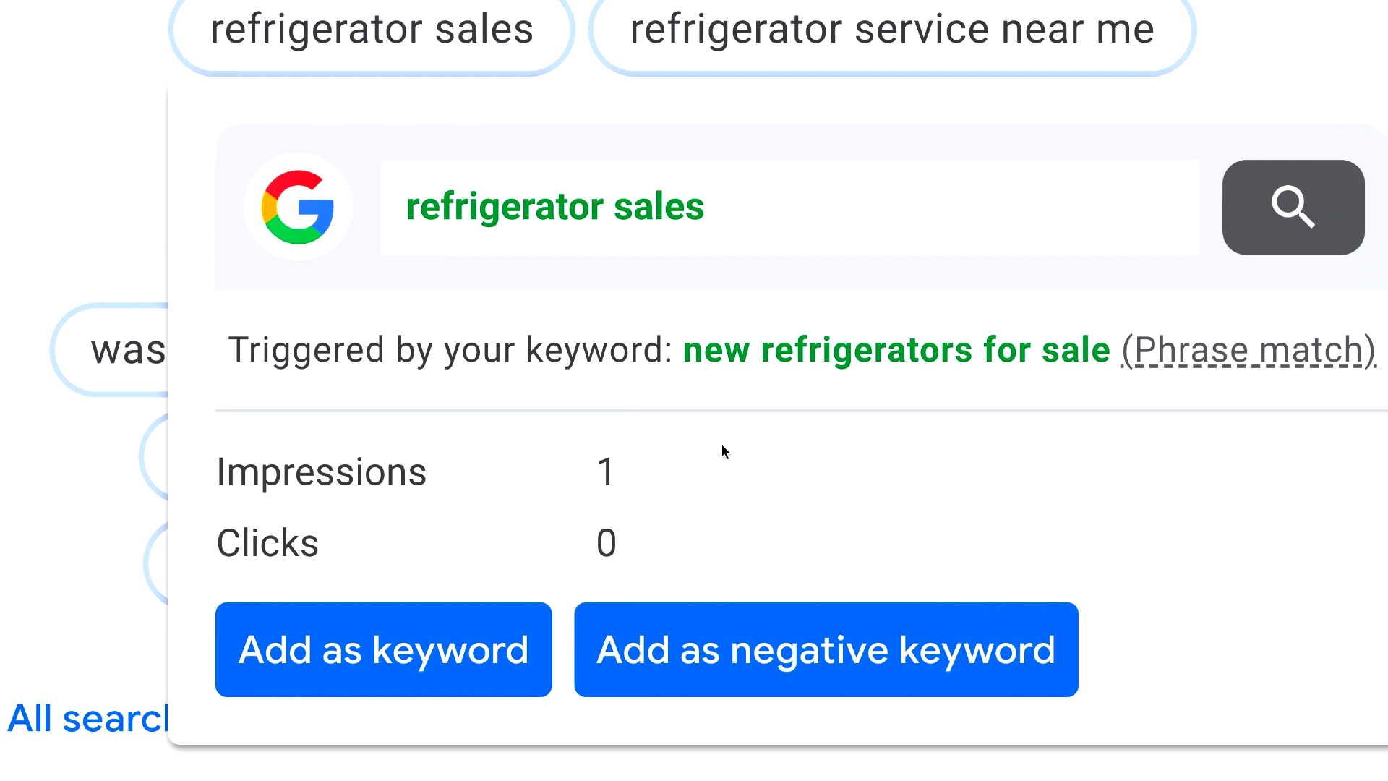
left_click_drag(685, 350, 974, 350)
left_click_drag(1042, 350, 1083, 349)
left_click_drag(939, 347, 665, 344)
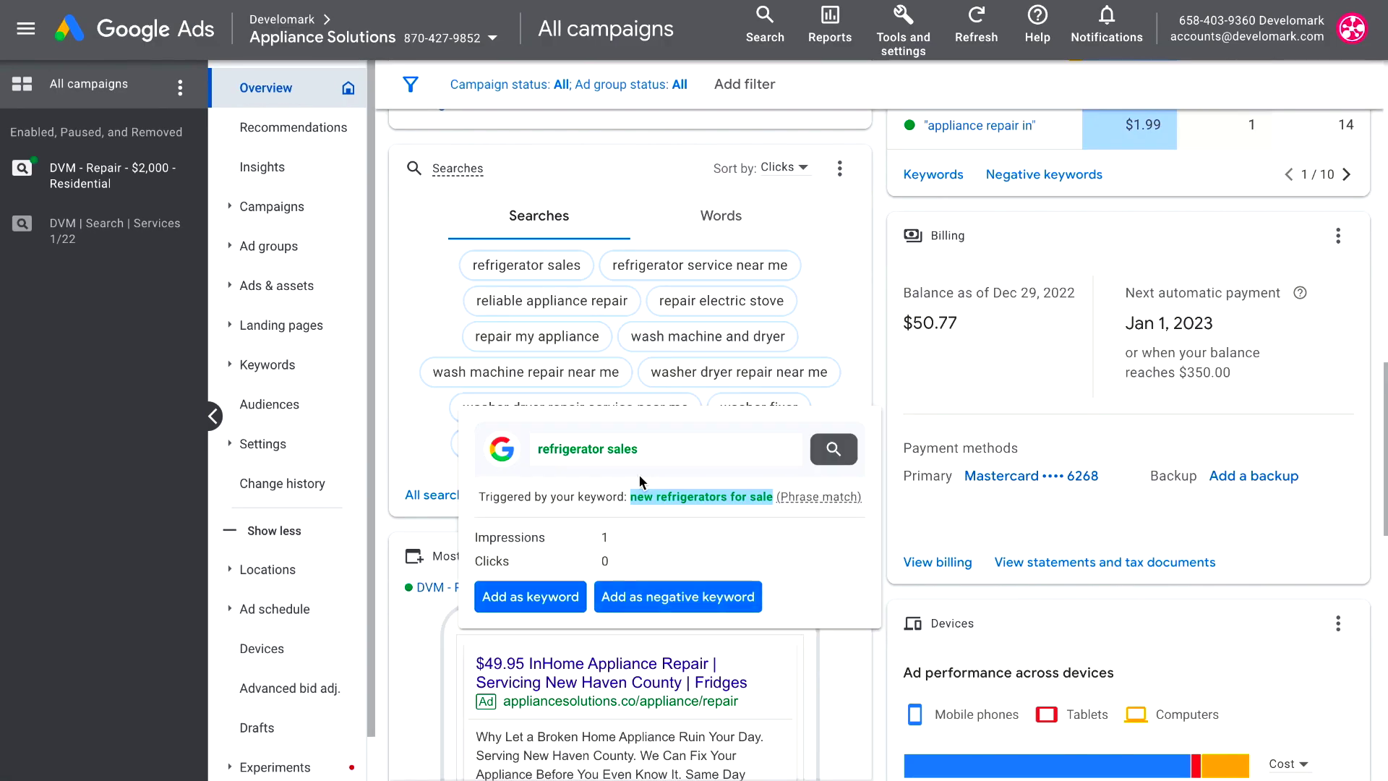
Step: Save 'refrigerator sales' as a phrase-match, campaign-level negative keyword
left_click(653, 600)
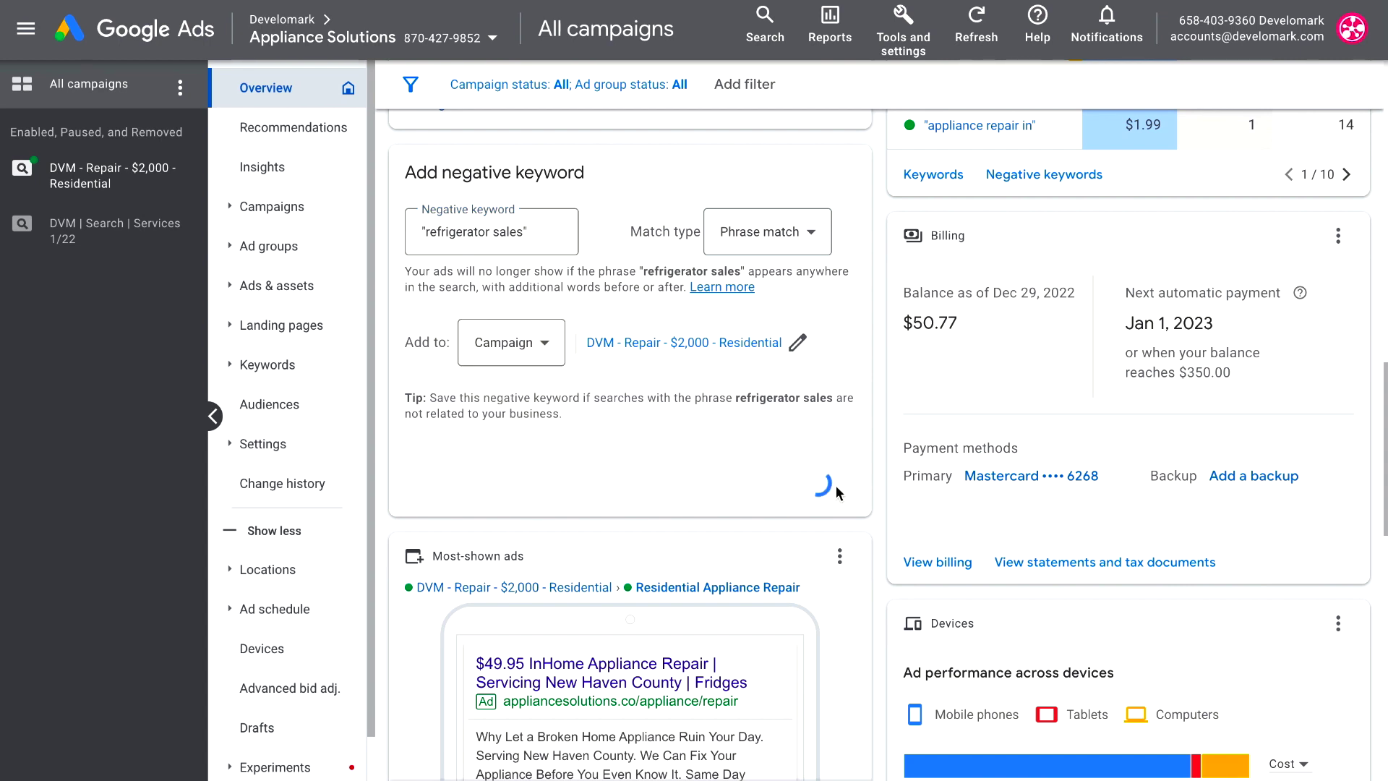
scroll(1096, 420, "down", 5)
Step: Review the Devices card's cost, impressions and clicks split, then expand Keywords in the page menu
mouse_move(1222, 337)
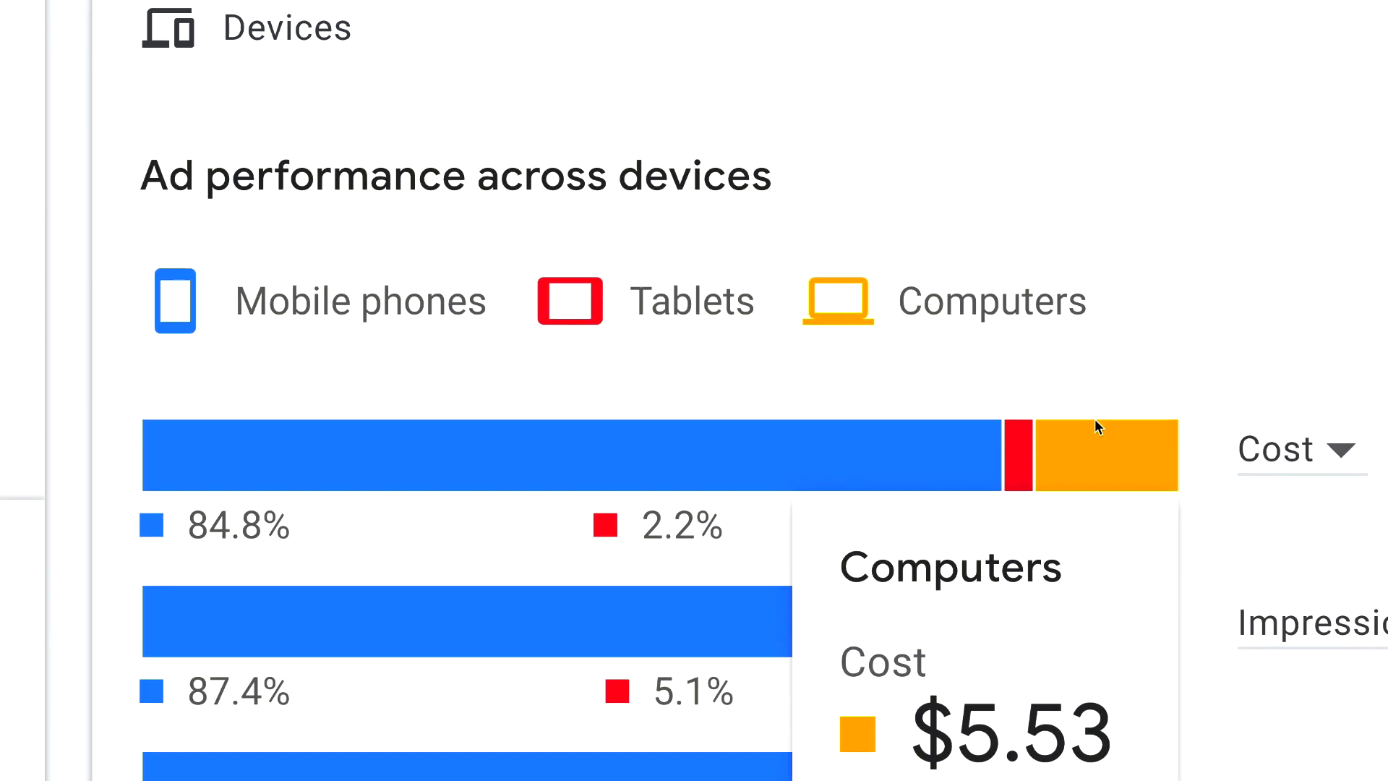
scroll(1095, 418, "down", 1)
left_click_drag(138, 124, 1147, 122)
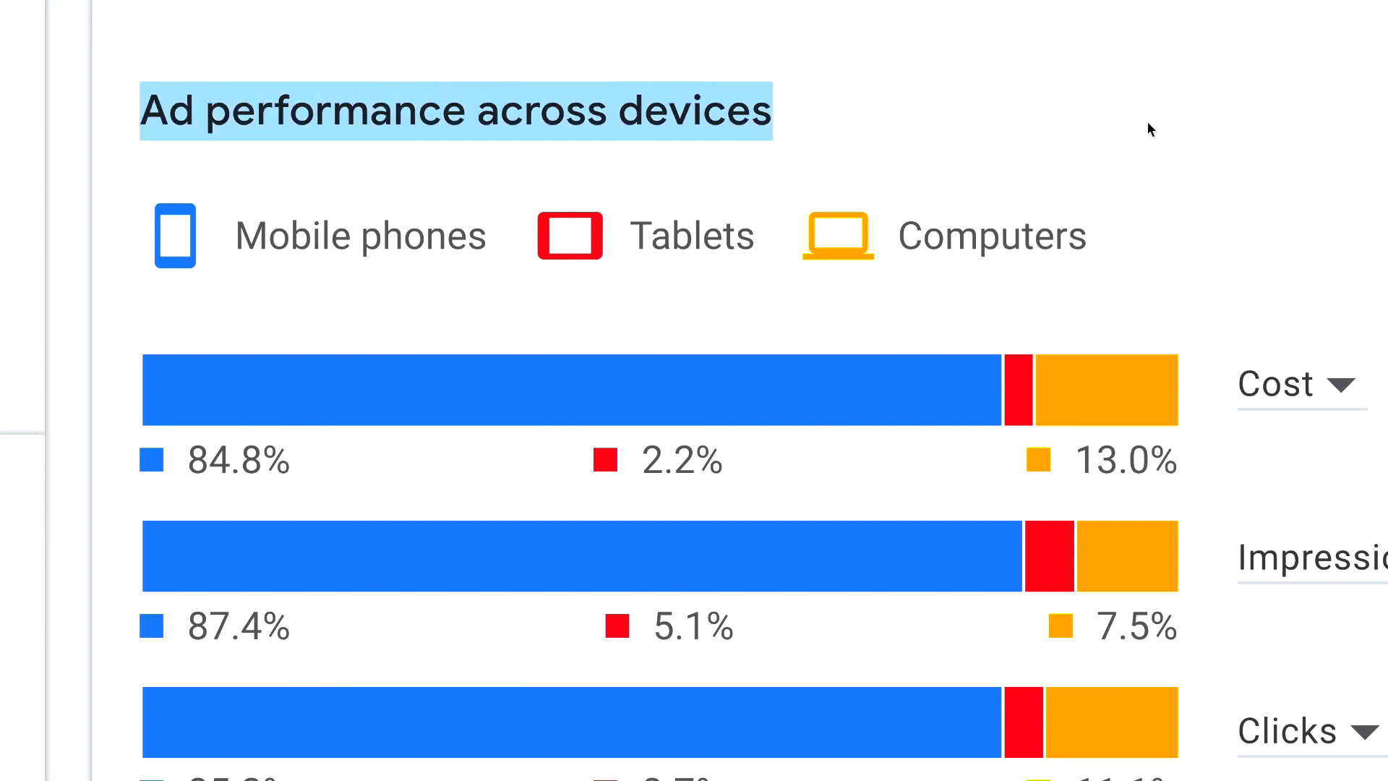
left_click(1148, 124)
scroll(1229, 134, "down", 1)
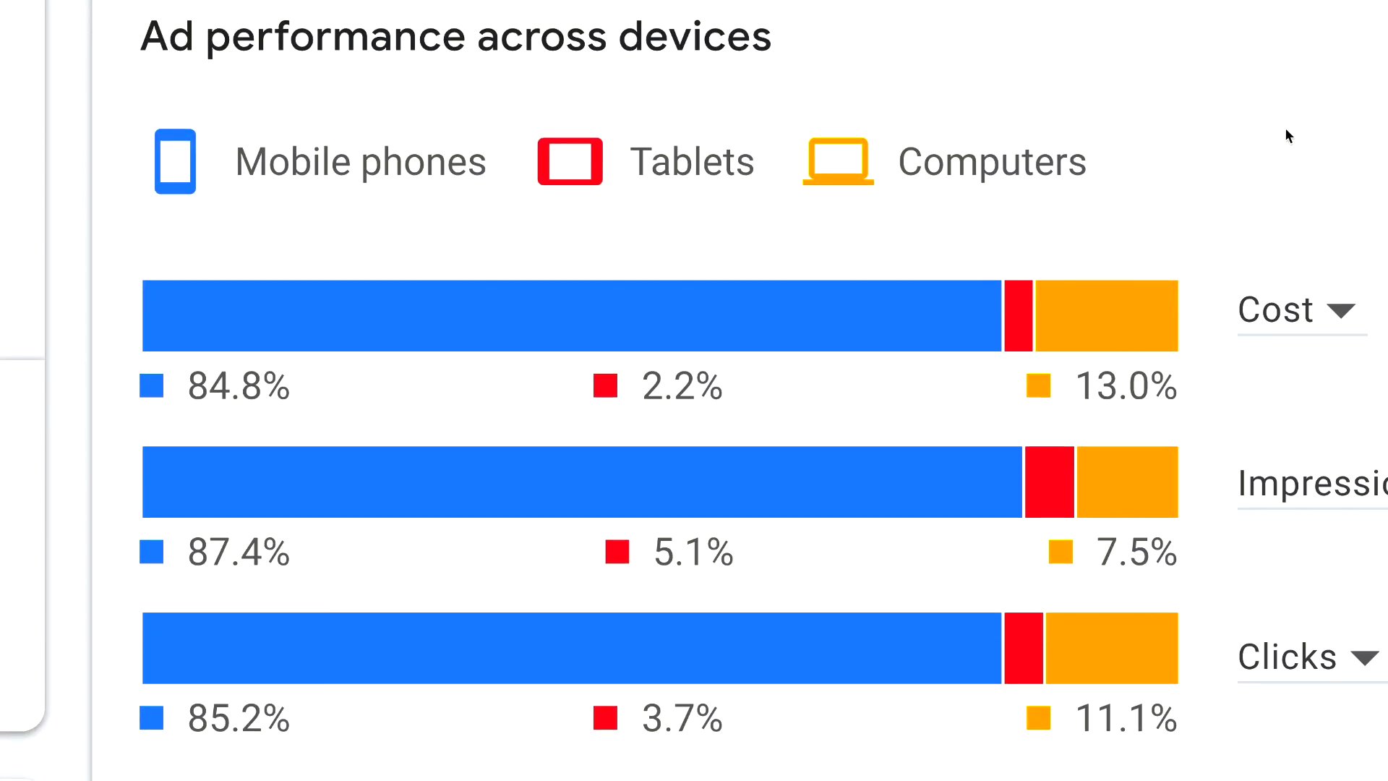
mouse_move(553, 308)
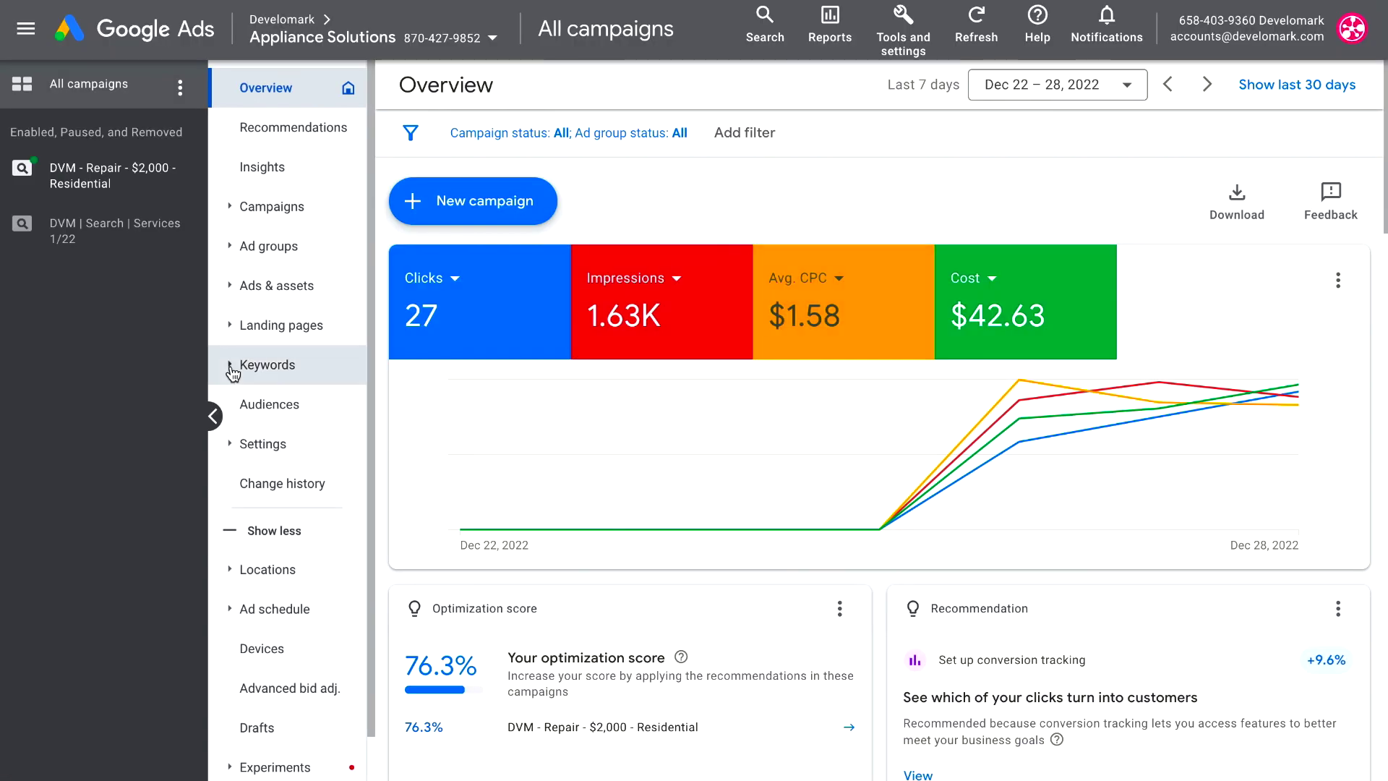
left_click(233, 367)
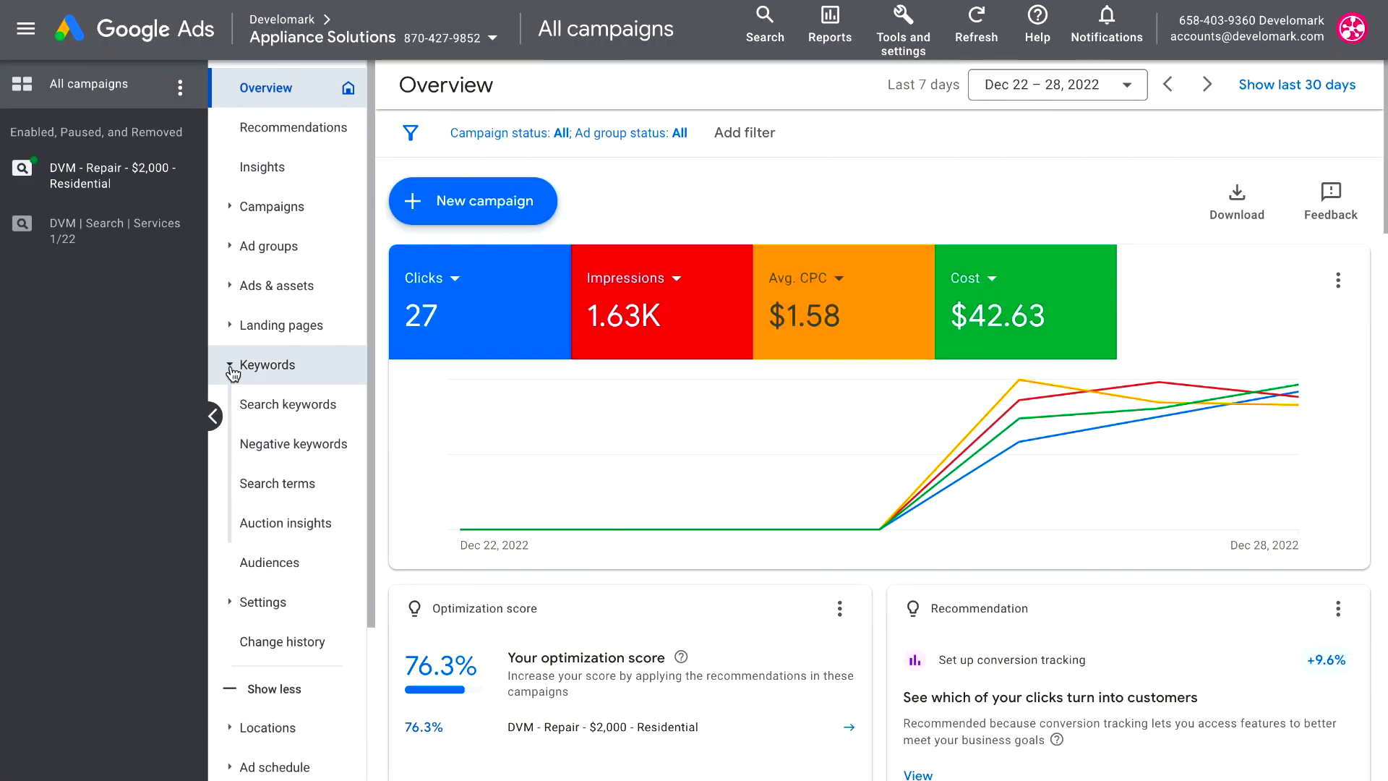
Step: Read through the Search terms report for Dec 22–28, 2022 (23 clicks, 1,576 impressions)
left_click(299, 494)
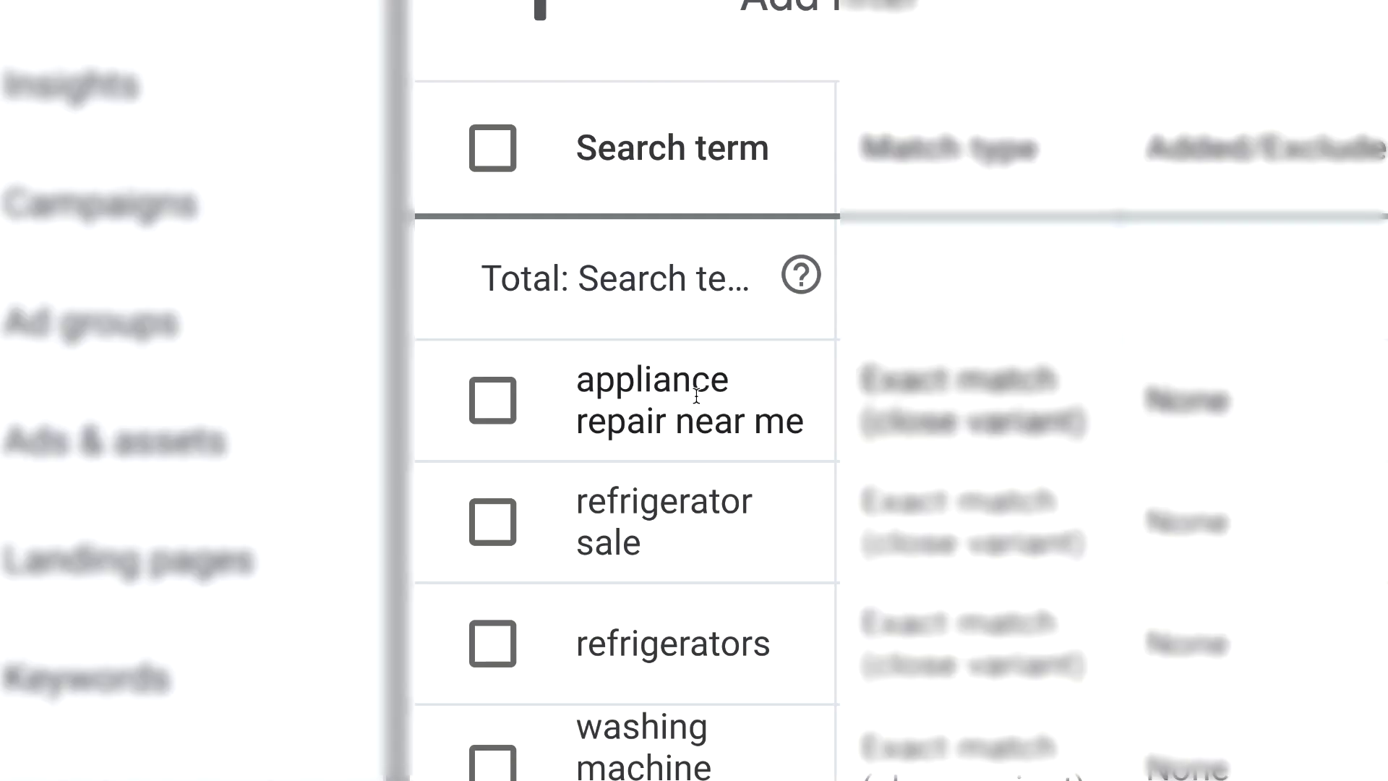
scroll(494, 274, "down", 3)
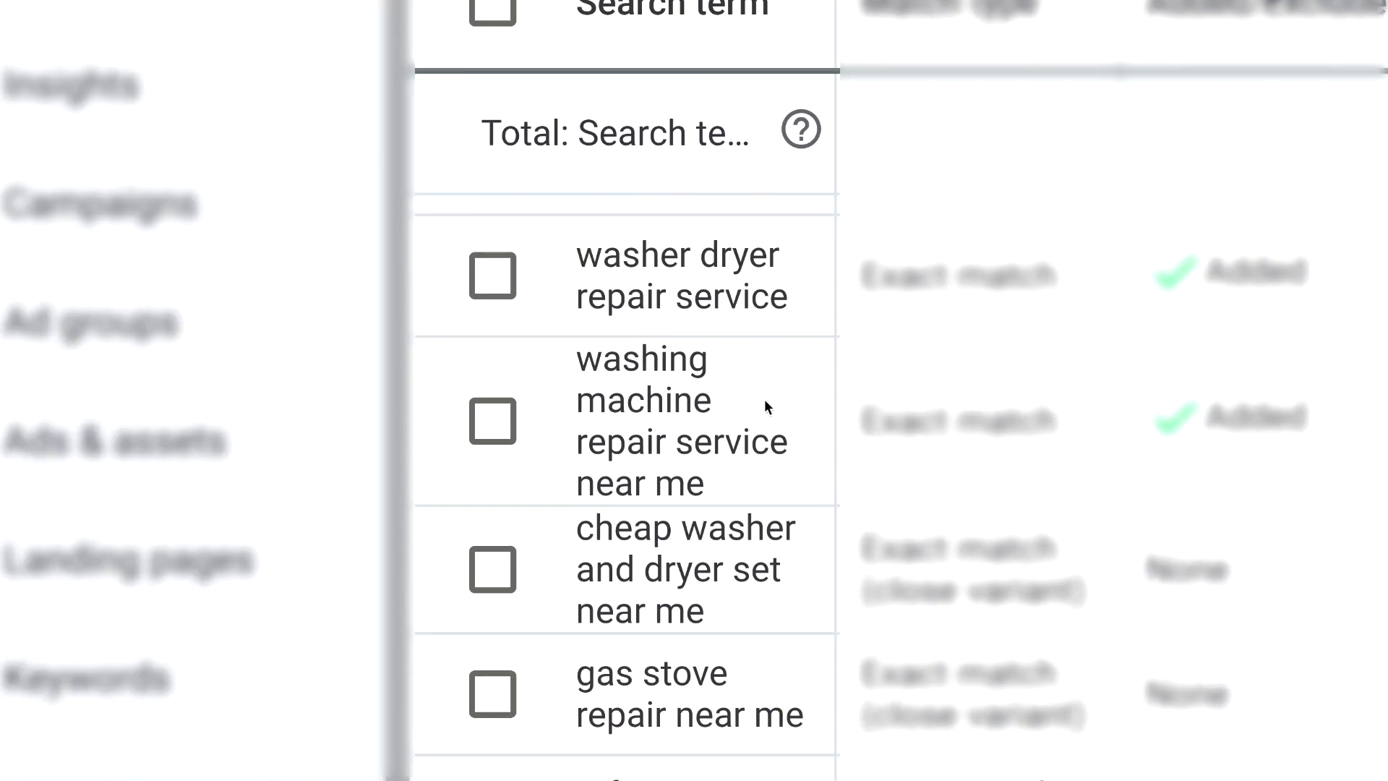
scroll(765, 399, "down", 10)
scroll(763, 401, "down", 8)
scroll(748, 405, "down", 10)
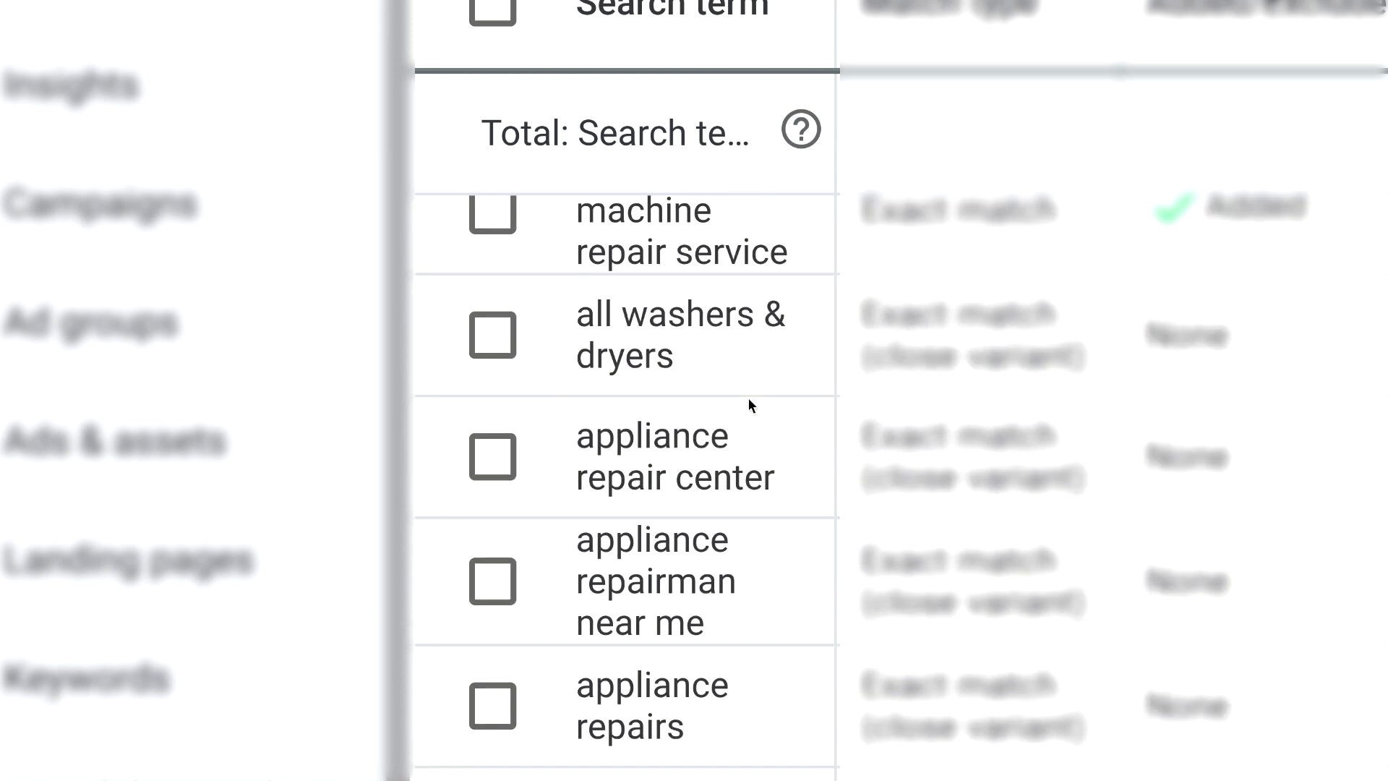
scroll(749, 405, "down", 8)
scroll(748, 405, "down", 10)
scroll(749, 401, "down", 10)
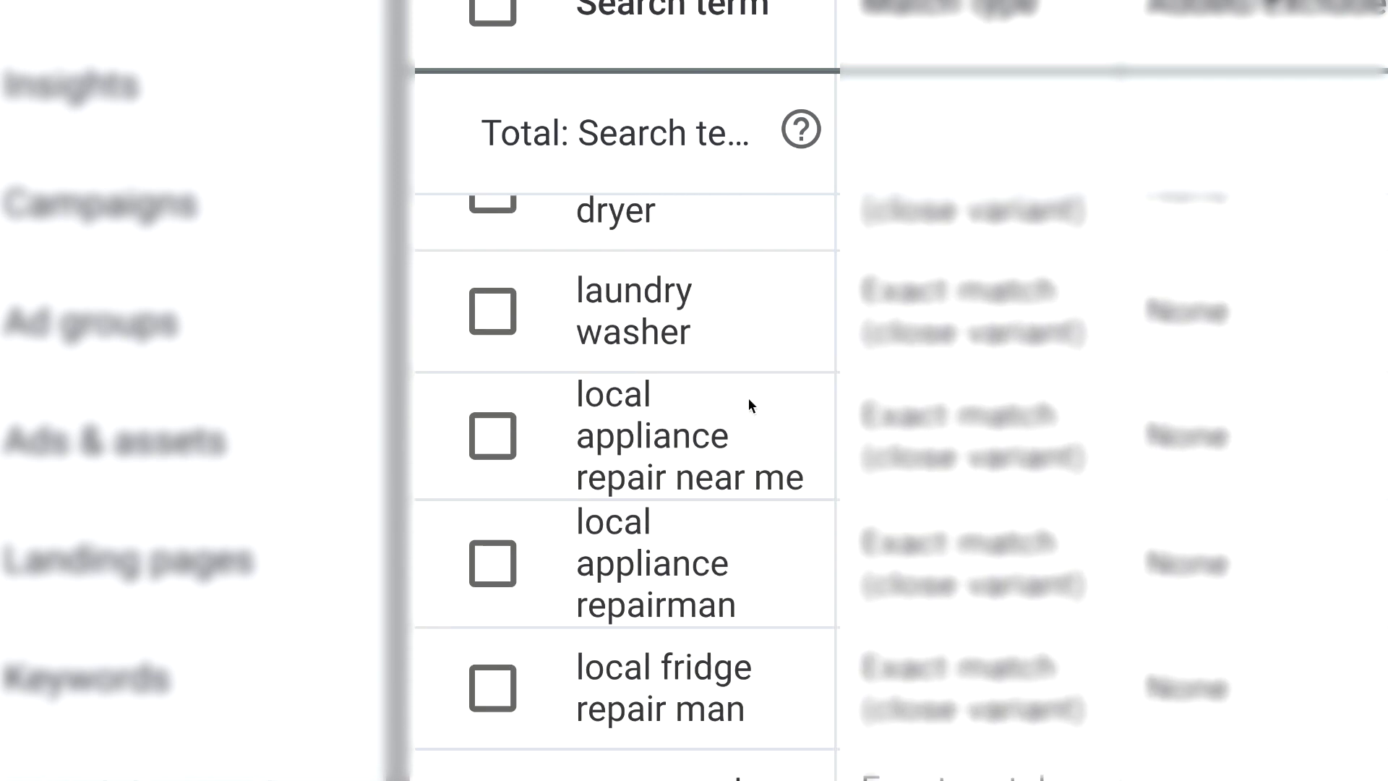